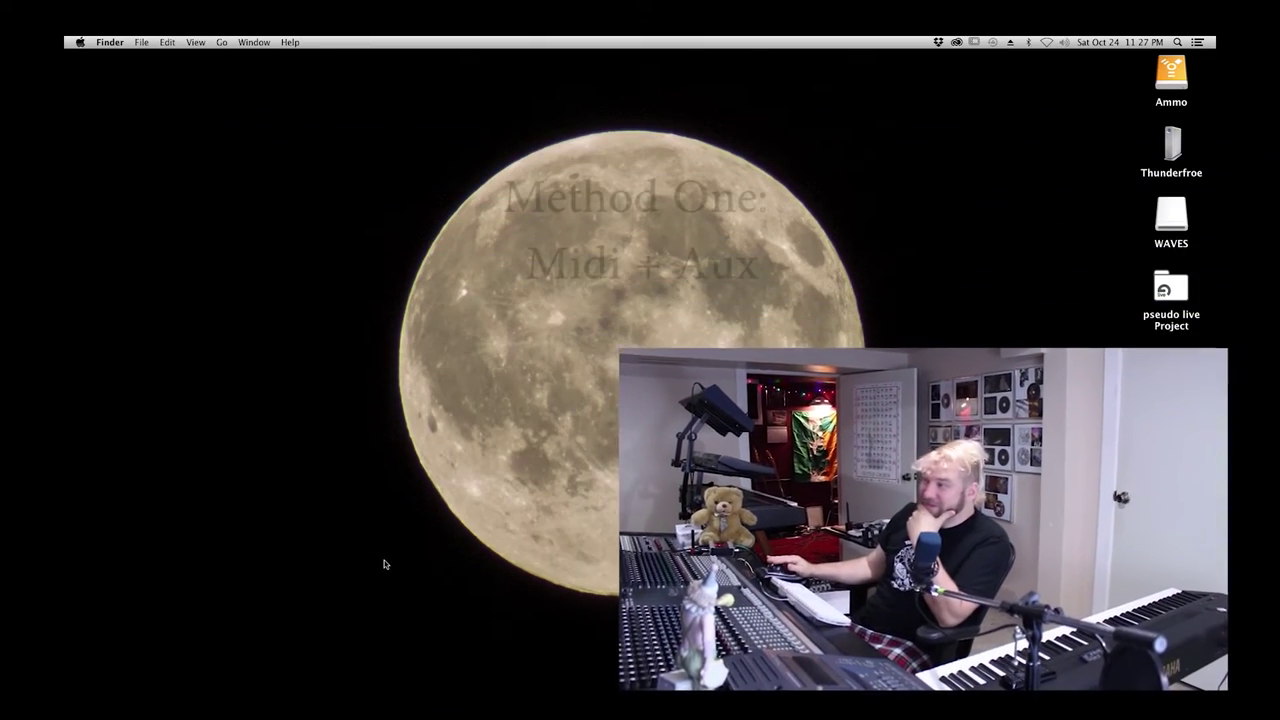
- Launch Pro Tools and create a blank 48 kHz, 24-bit WAV session
mouse_move(496, 667)
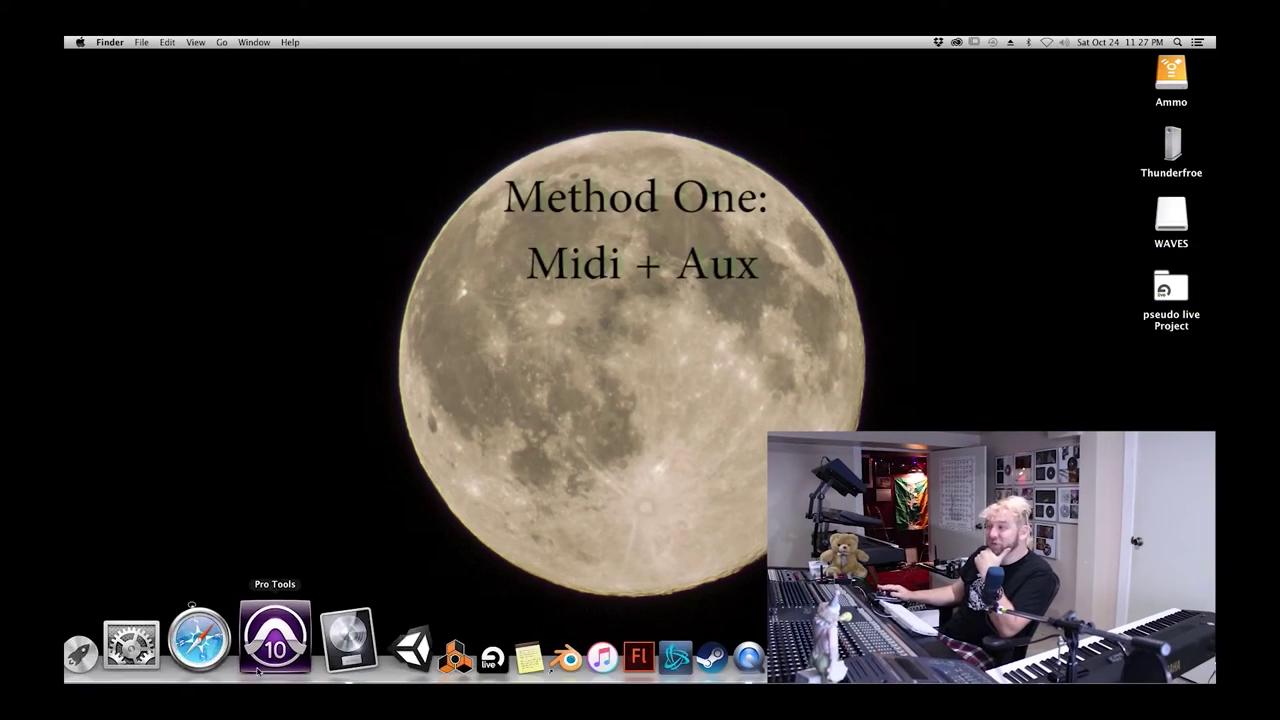
click(258, 668)
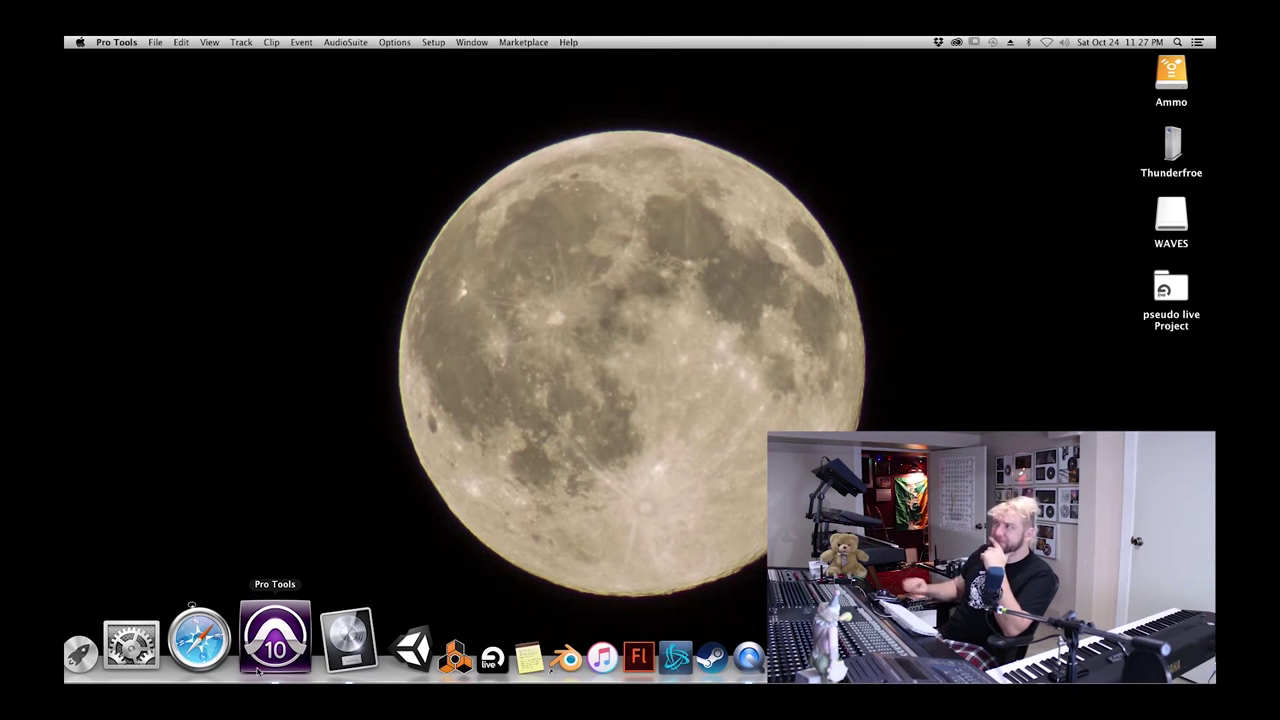
click(155, 42)
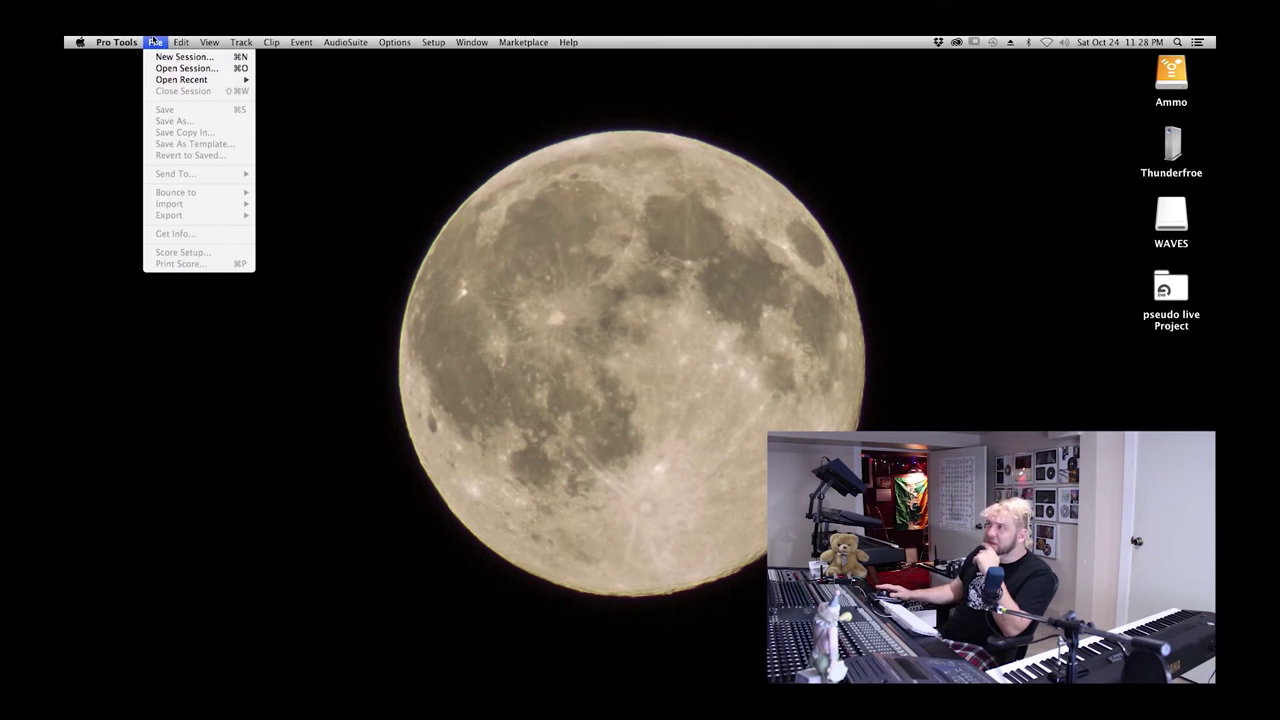
click(154, 41)
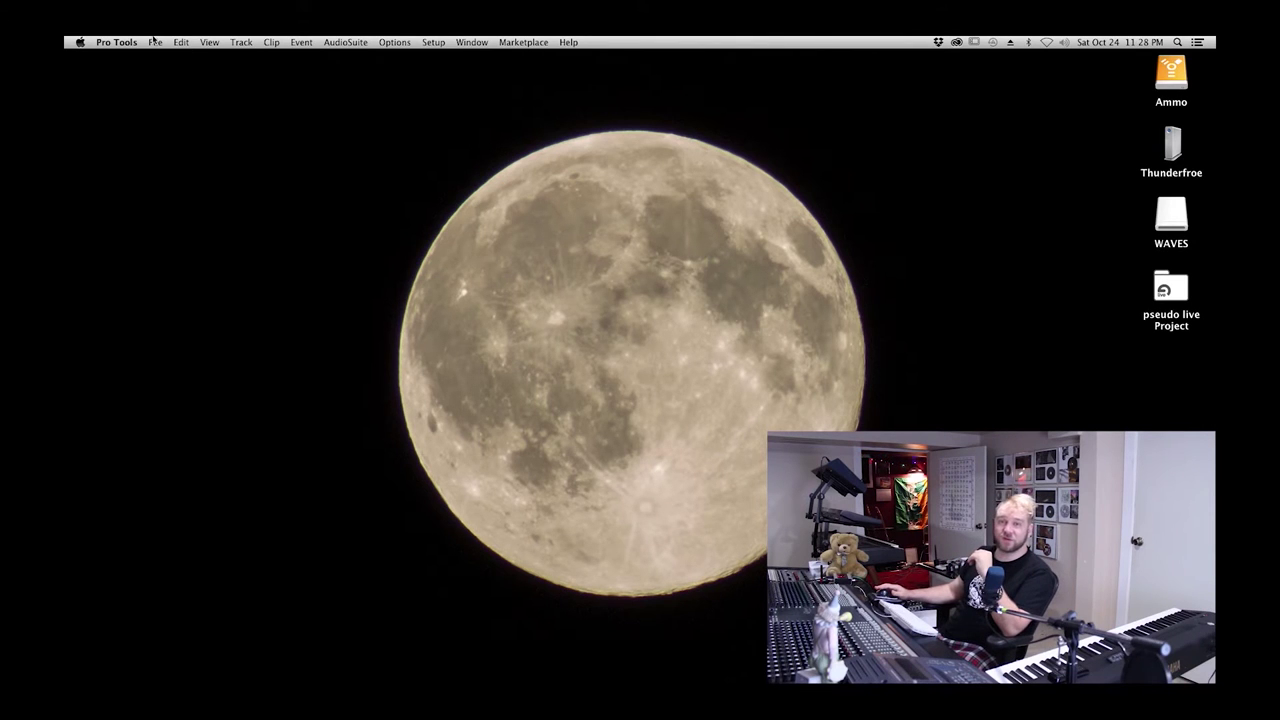
click(154, 41)
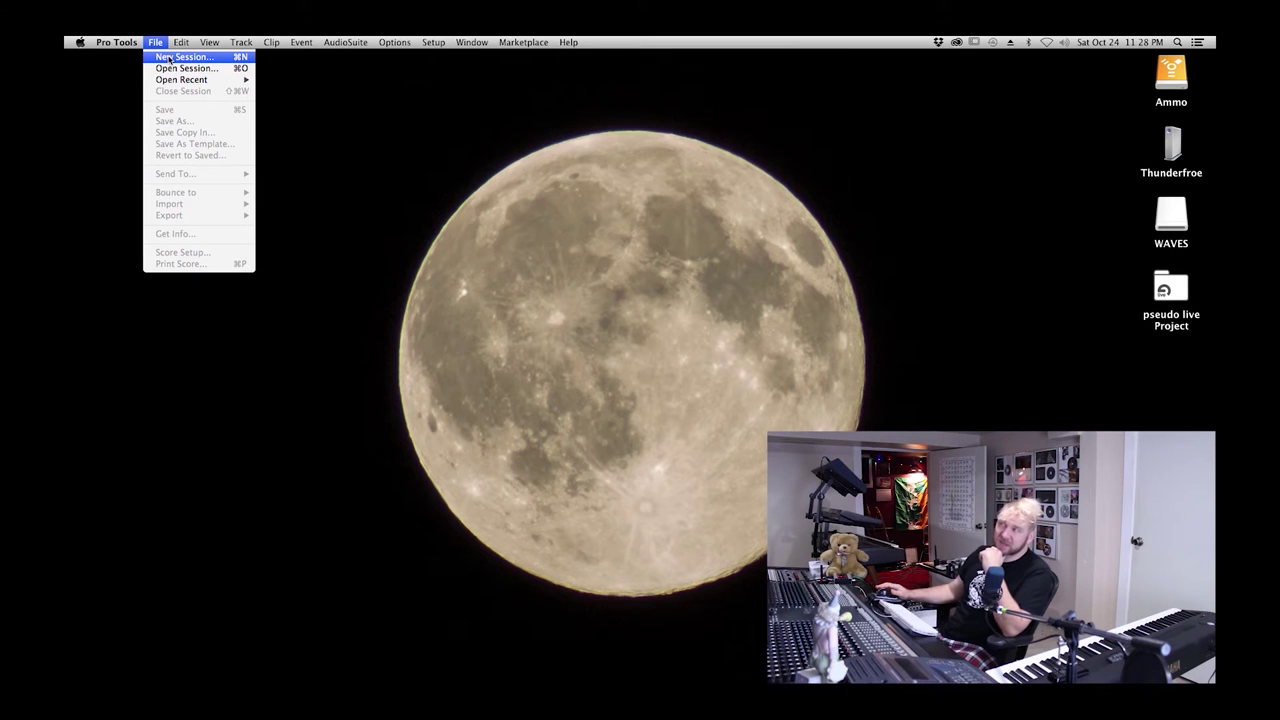
click(207, 58)
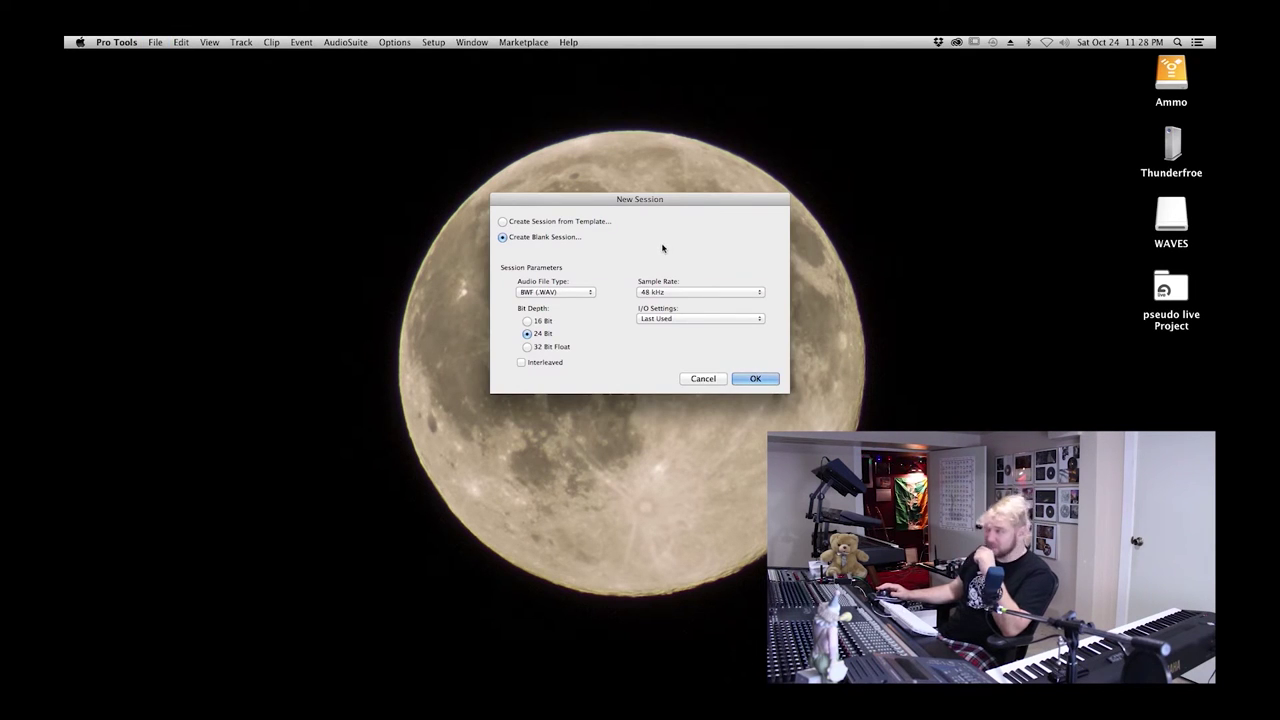
click(696, 380)
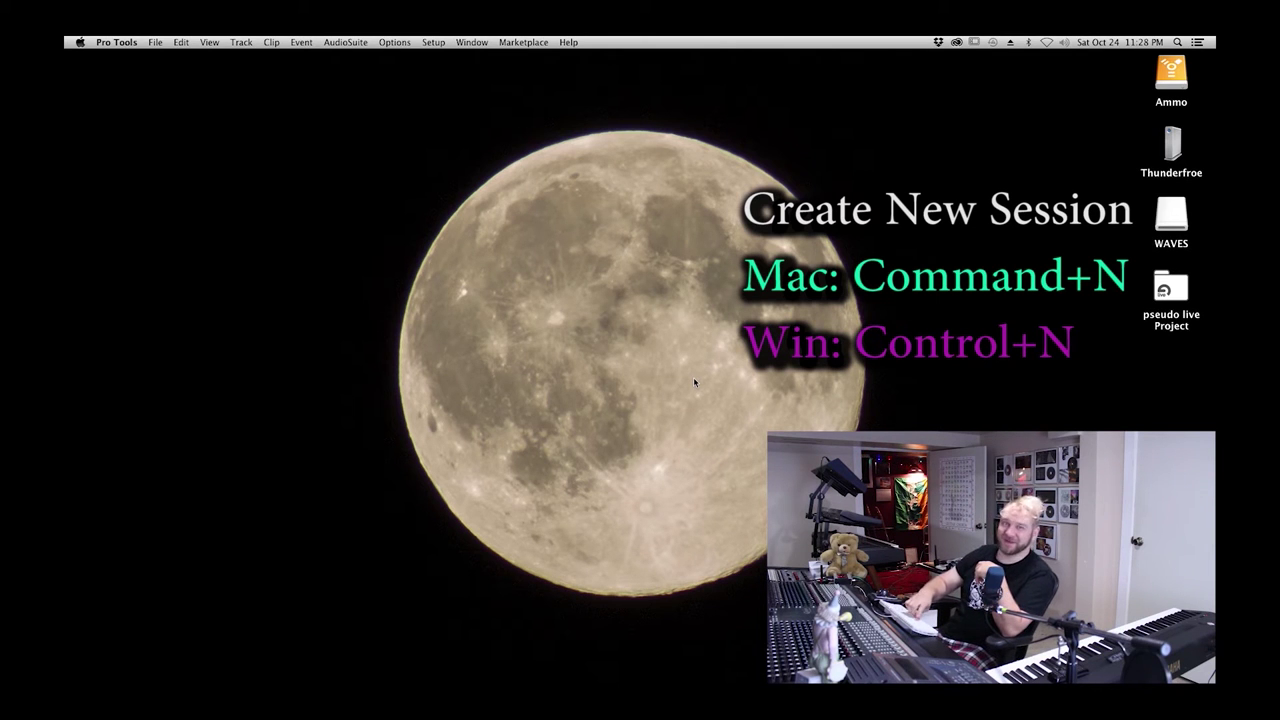
key(super+n)
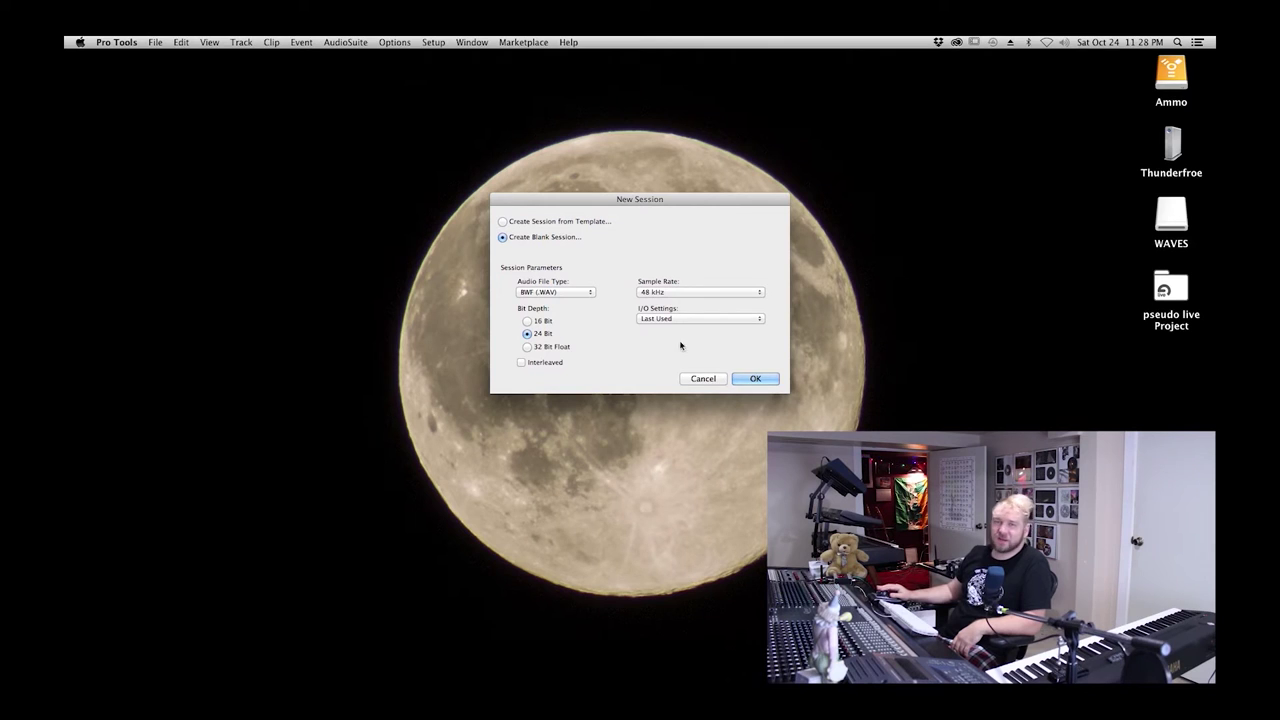
click(756, 379)
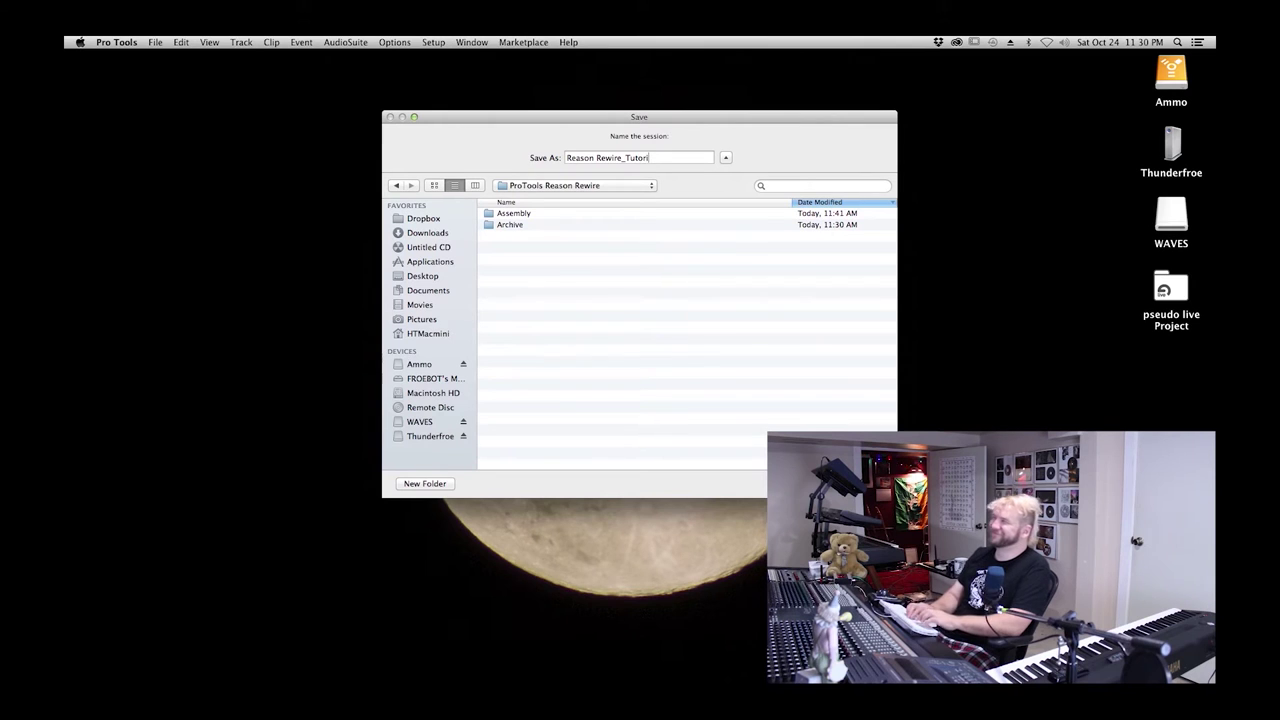
- Save the session as 'Reason Rewire_Tutorial' in the ProTools Reason Rewire folder
key(Return)
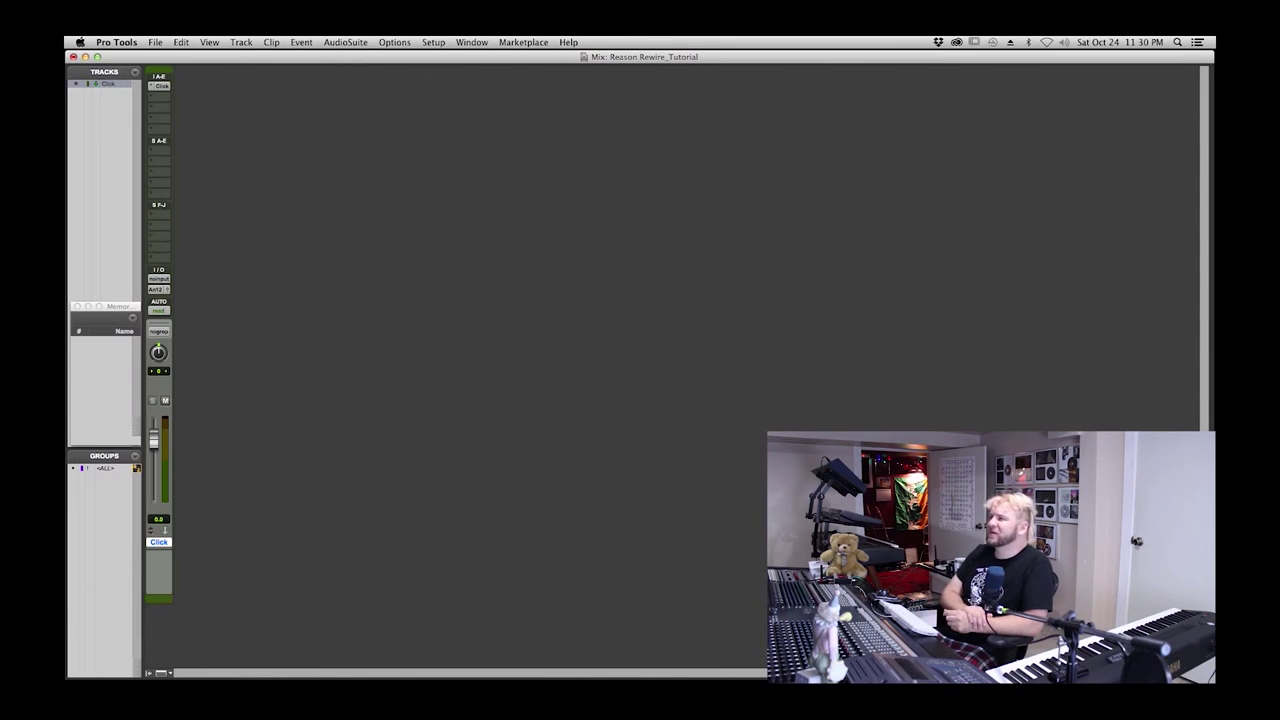
- Switch to the Edit window and review the MIDI tab in Pro Tools Preferences
key(super+equal)
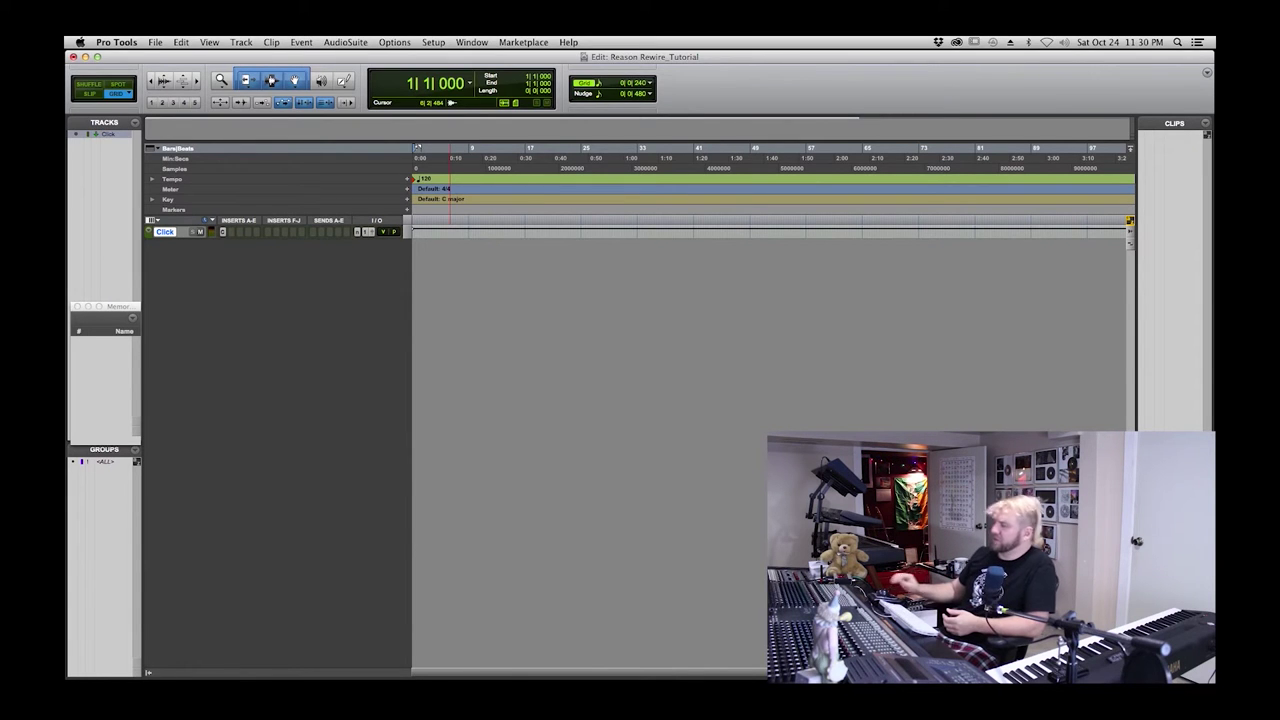
click(106, 43)
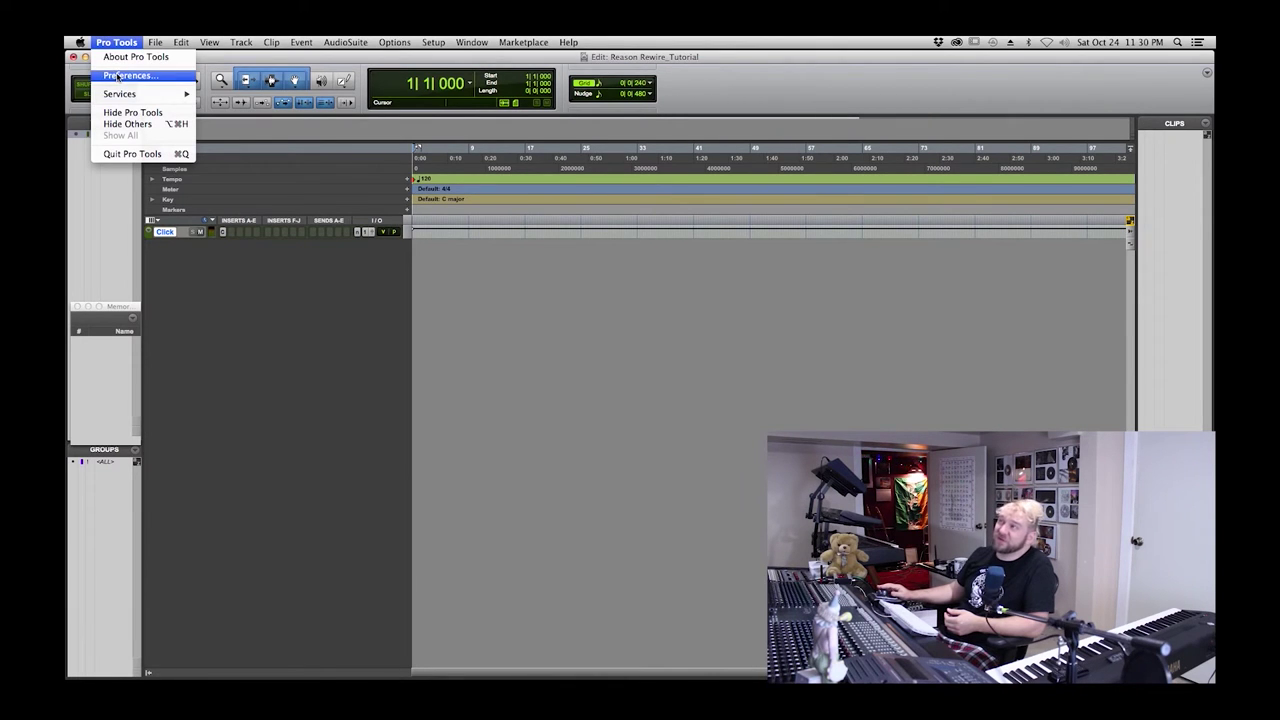
click(118, 77)
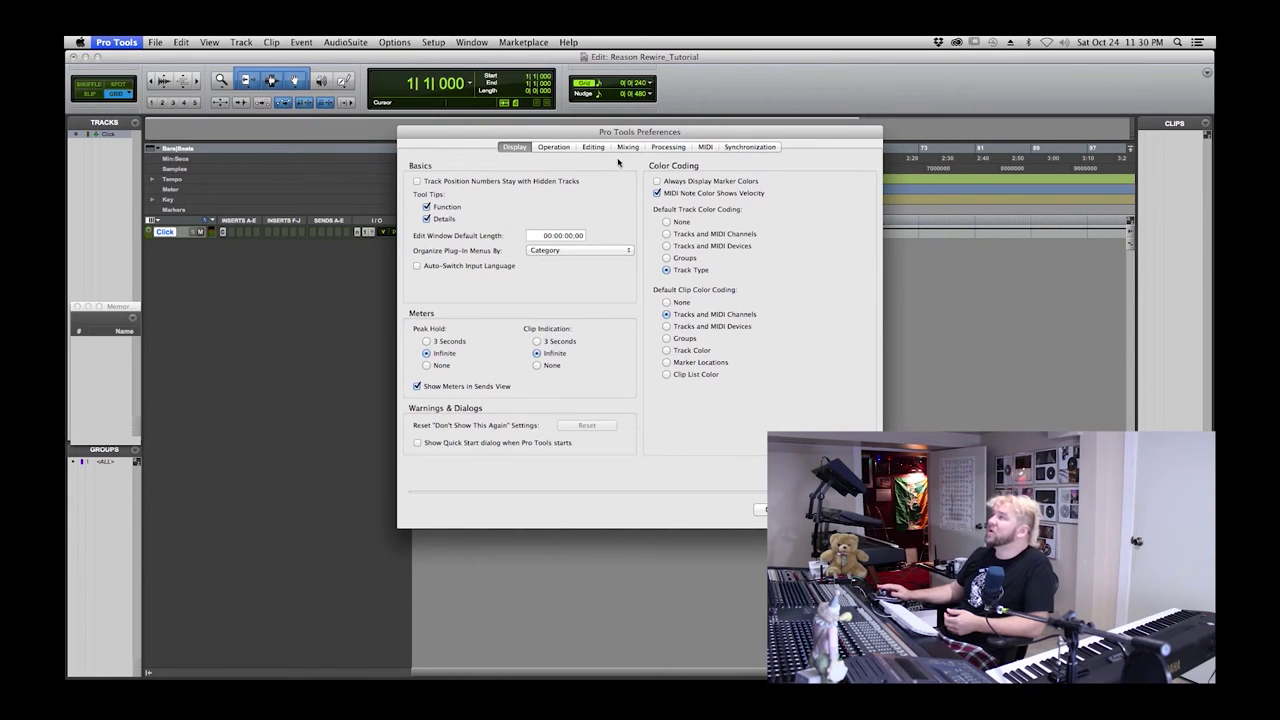
click(712, 148)
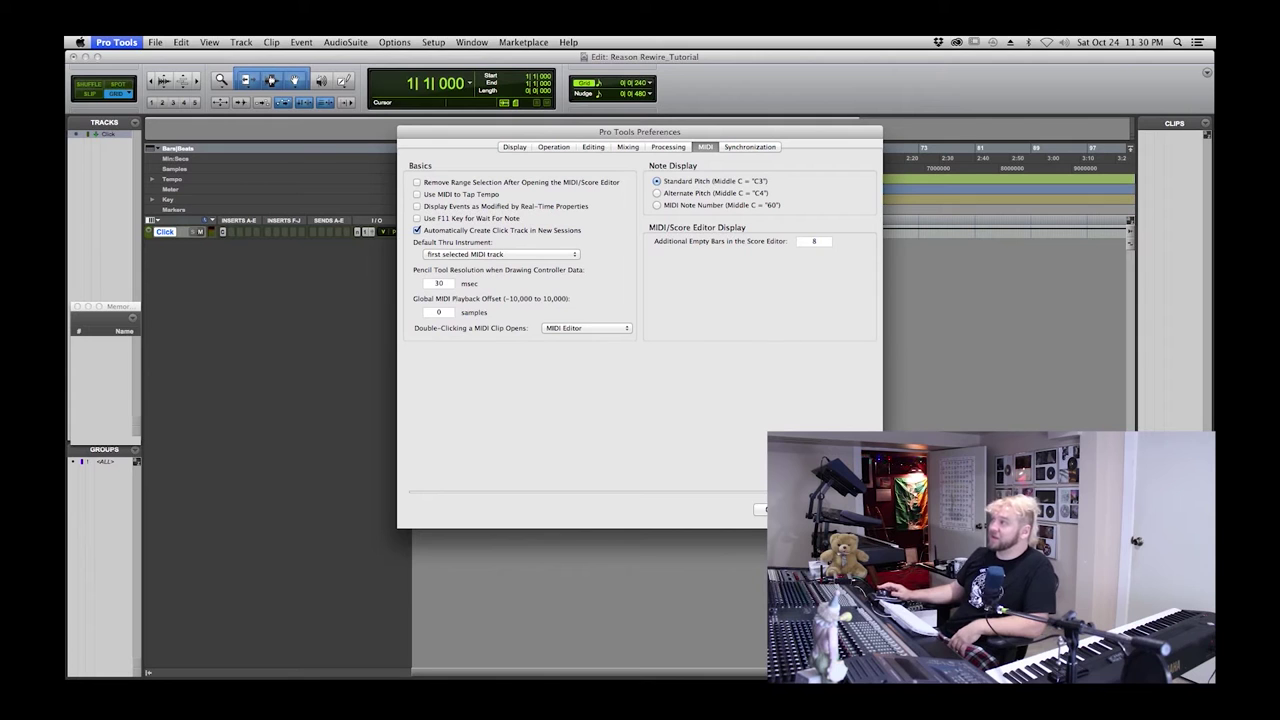
key(Return)
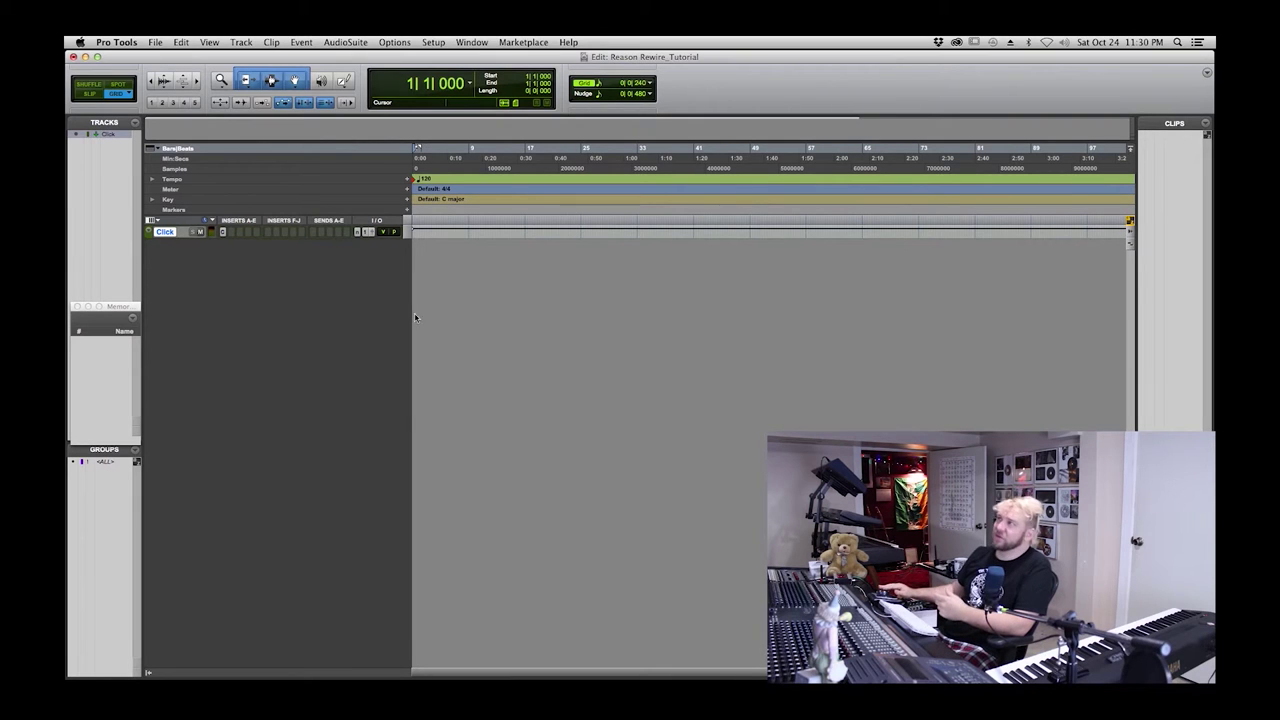
- Bring up the New Tracks dialog set for 1 mono audio track
click(241, 42)
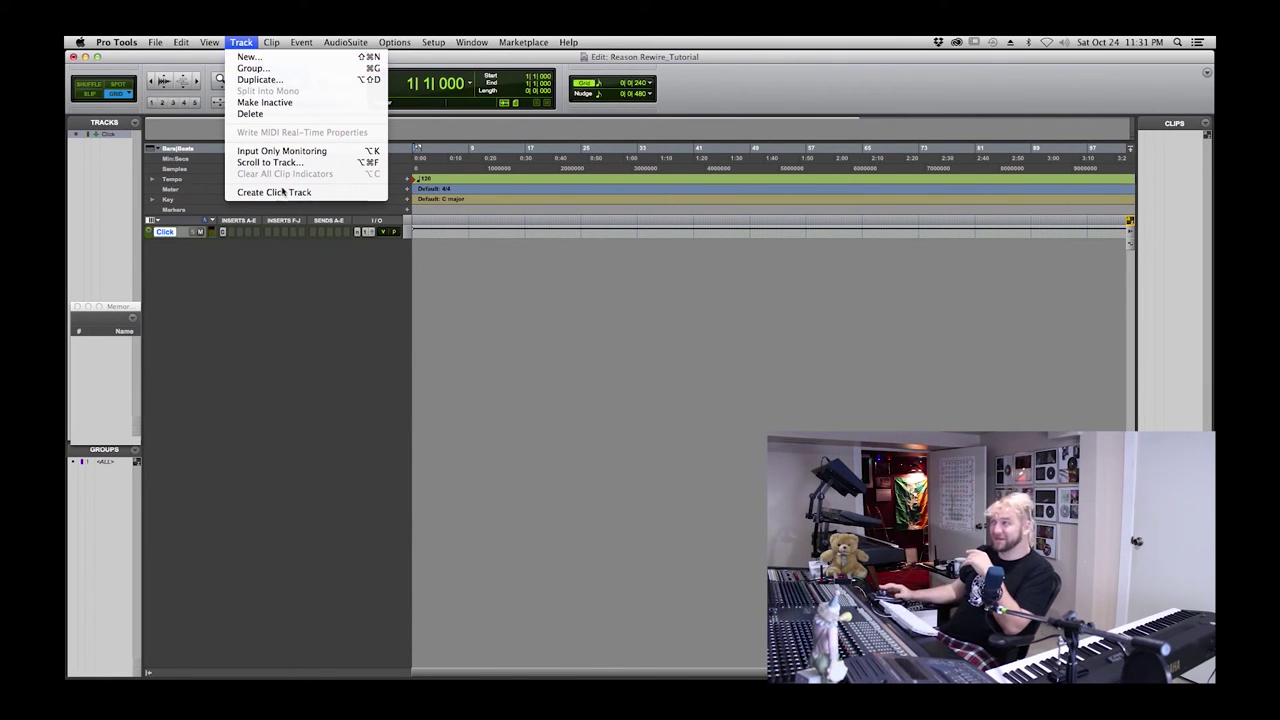
click(497, 309)
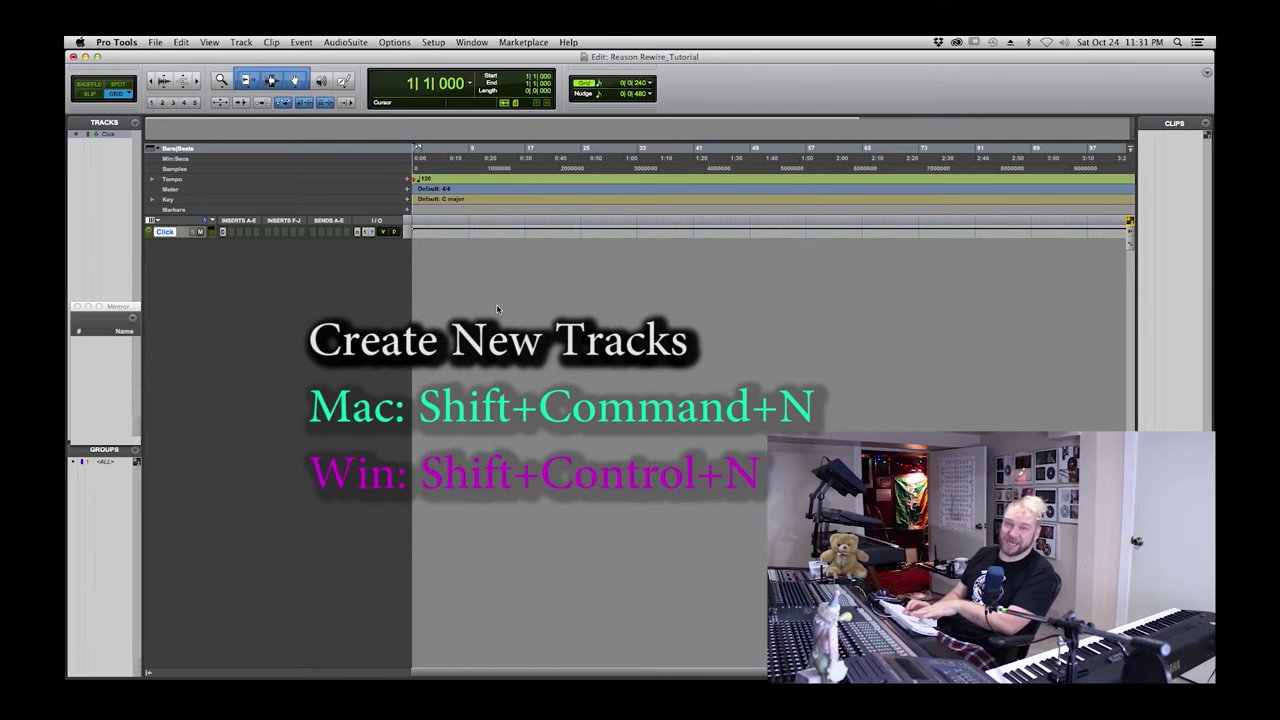
key(shift+super+n)
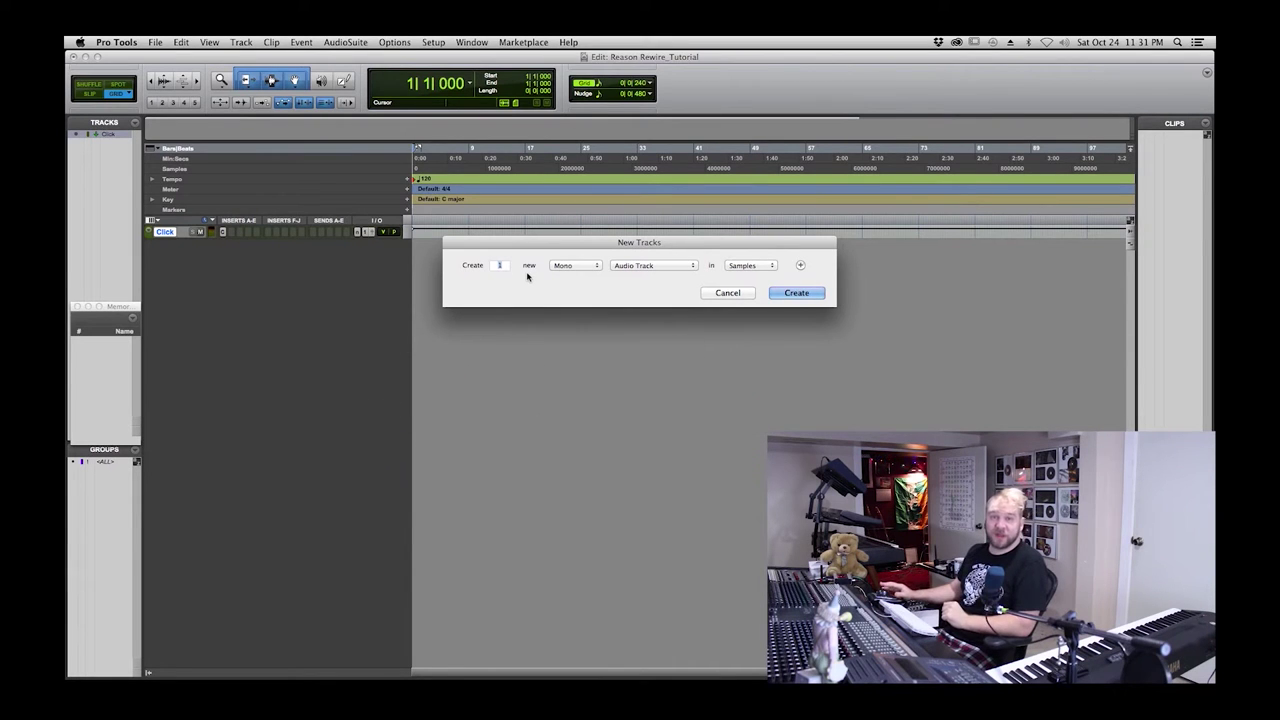
- Set the first New Tracks row to a stereo Master Fader
click(576, 267)
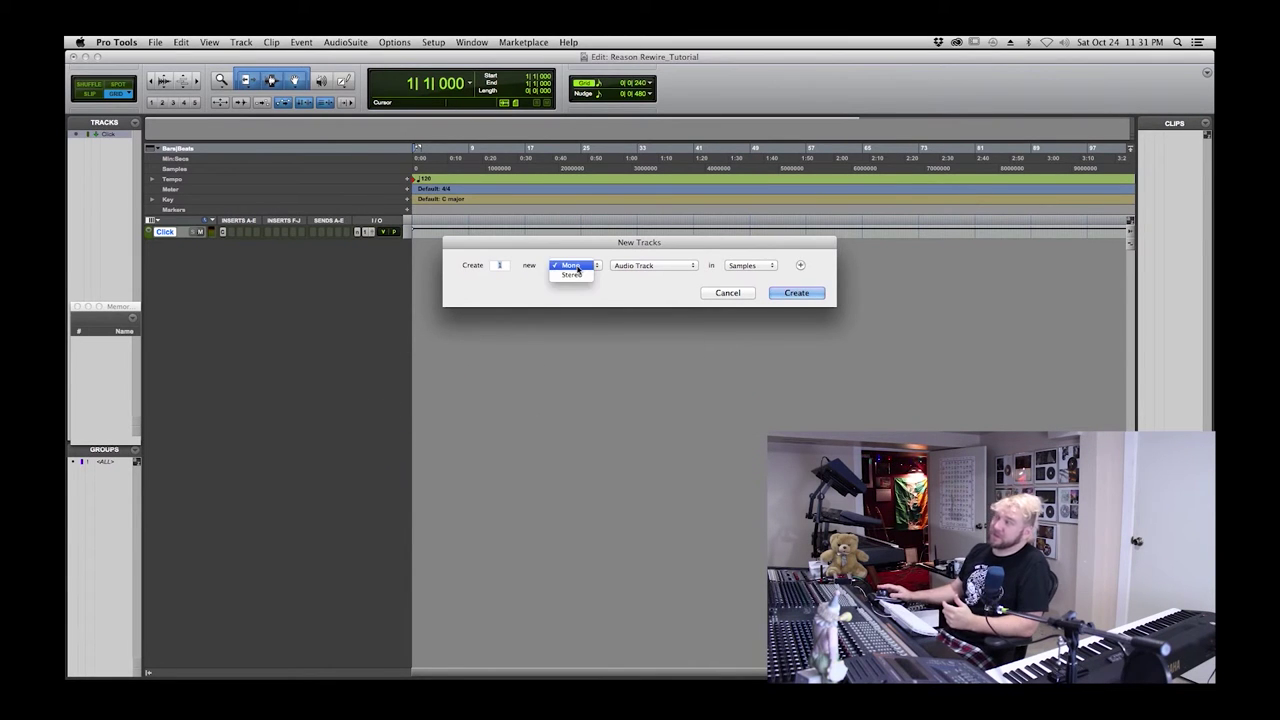
click(576, 267)
click(574, 266)
click(568, 280)
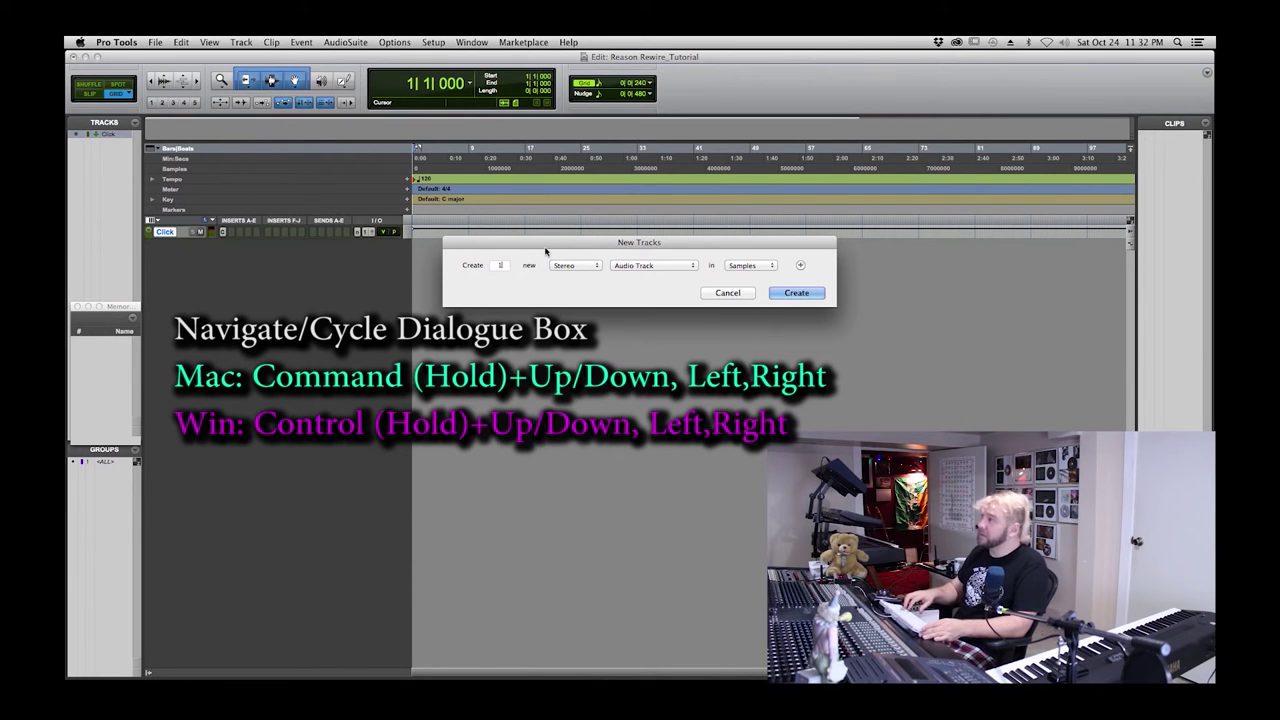
key(super+Up)
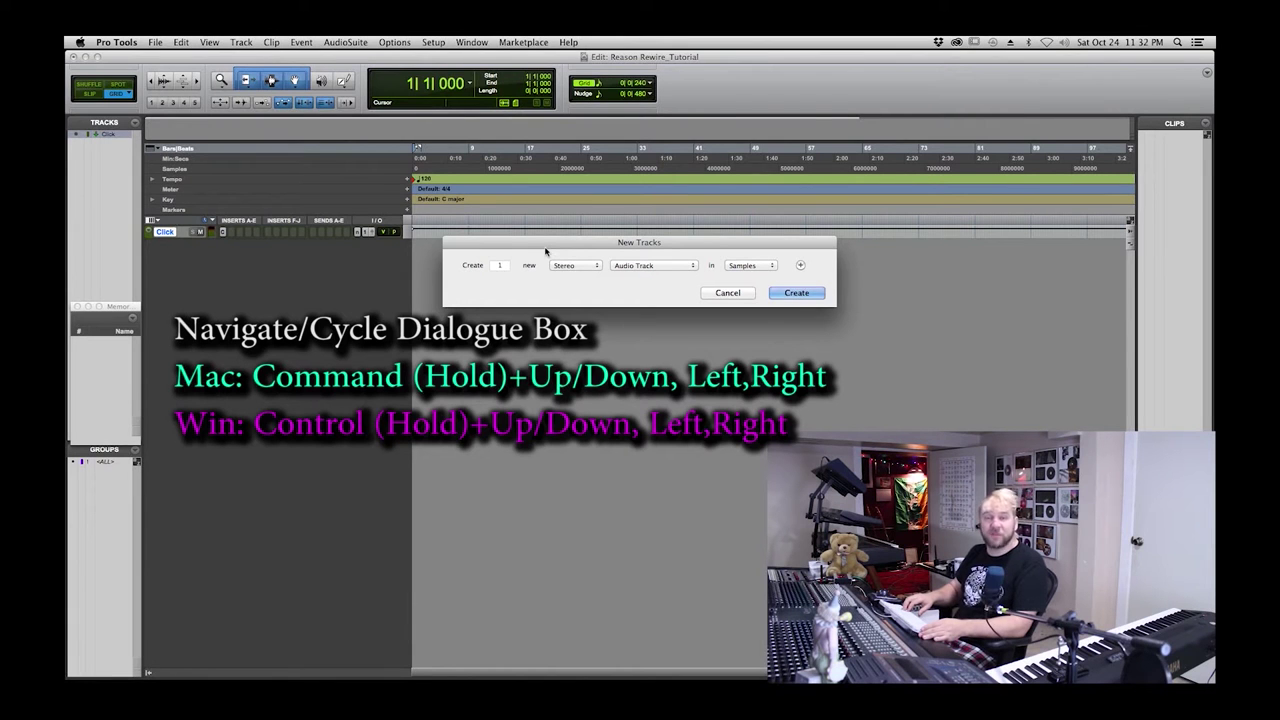
key(super+Down)
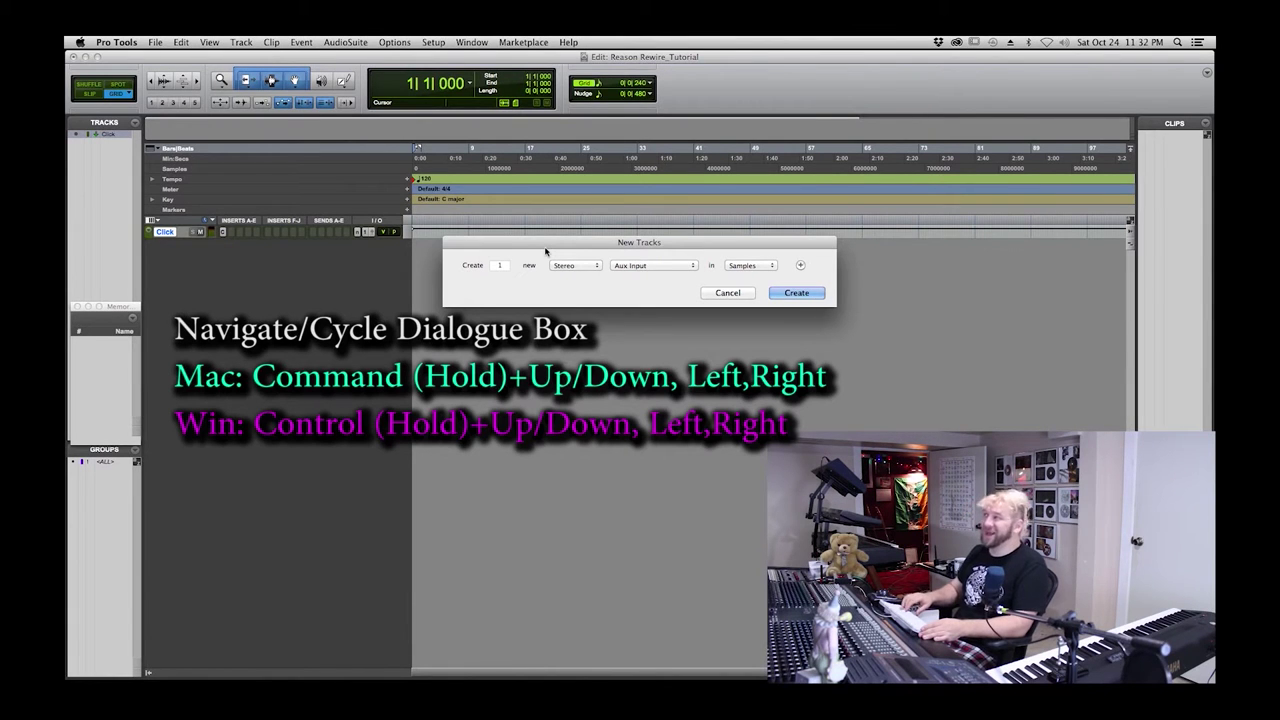
key(super+Down)
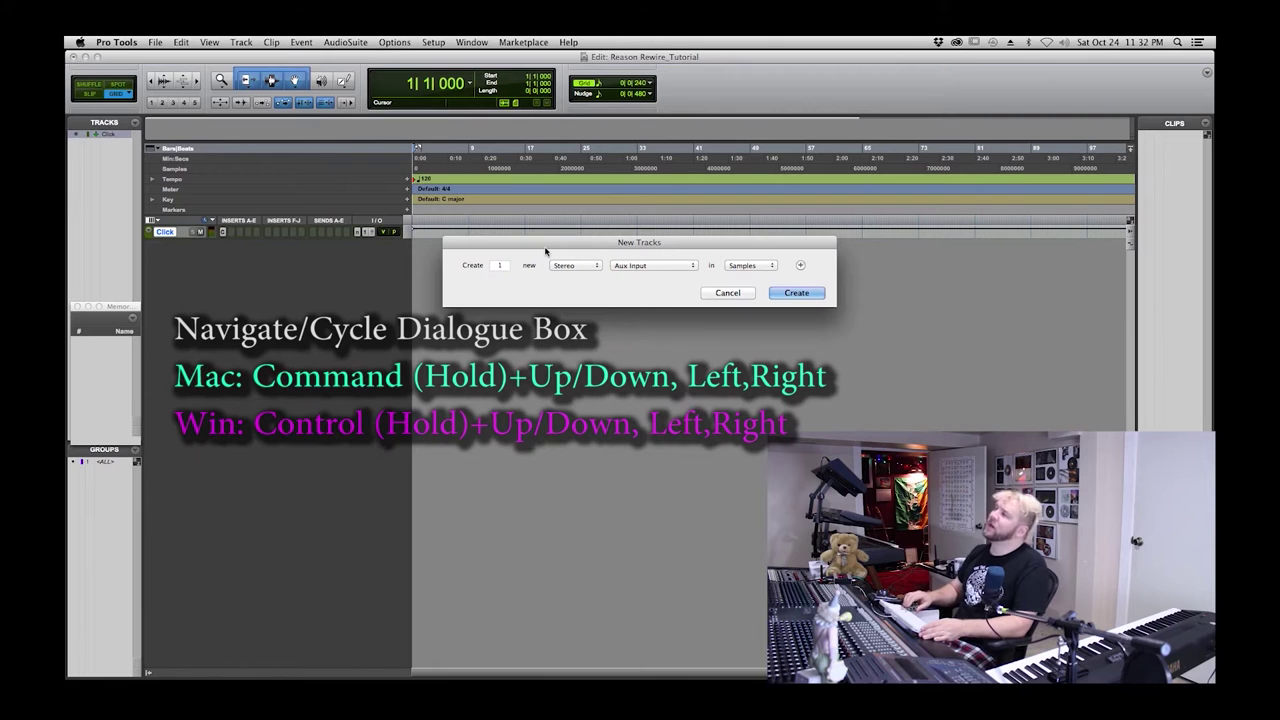
key(super+Up)
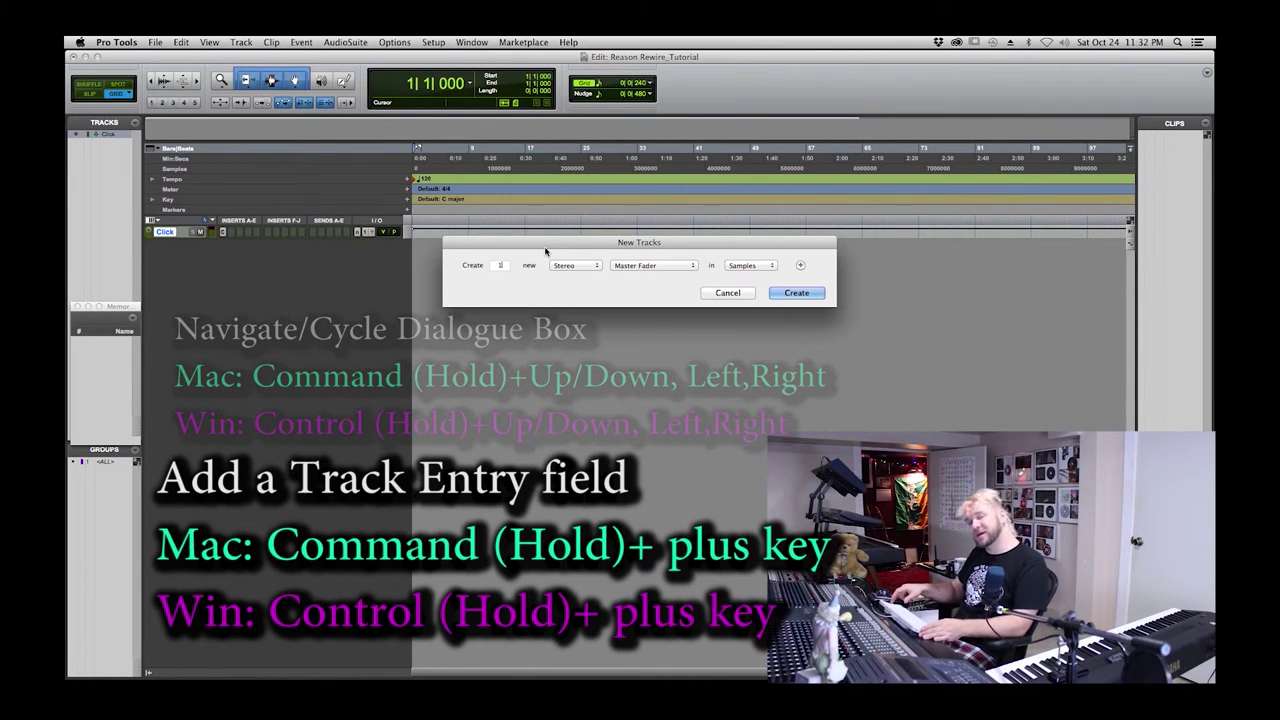
- Add stereo Aux Input and MIDI Track rows, then create all three tracks
key(super+plus)
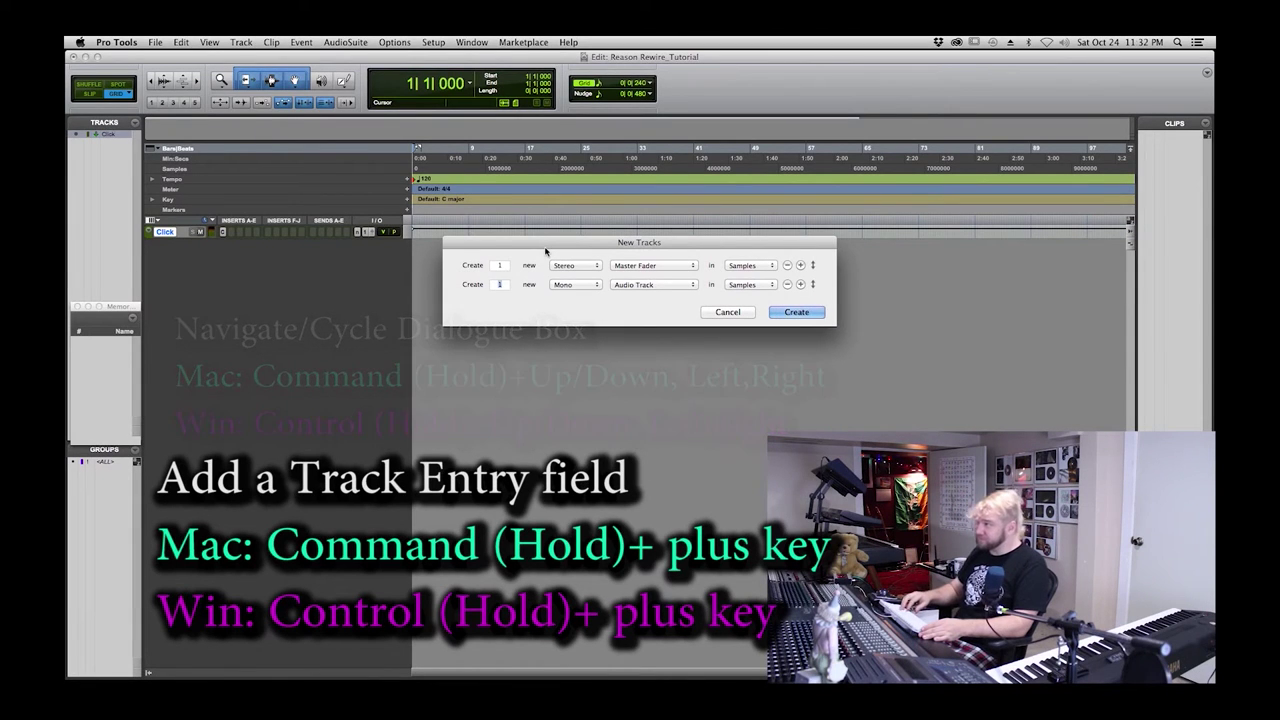
key(super+Right)
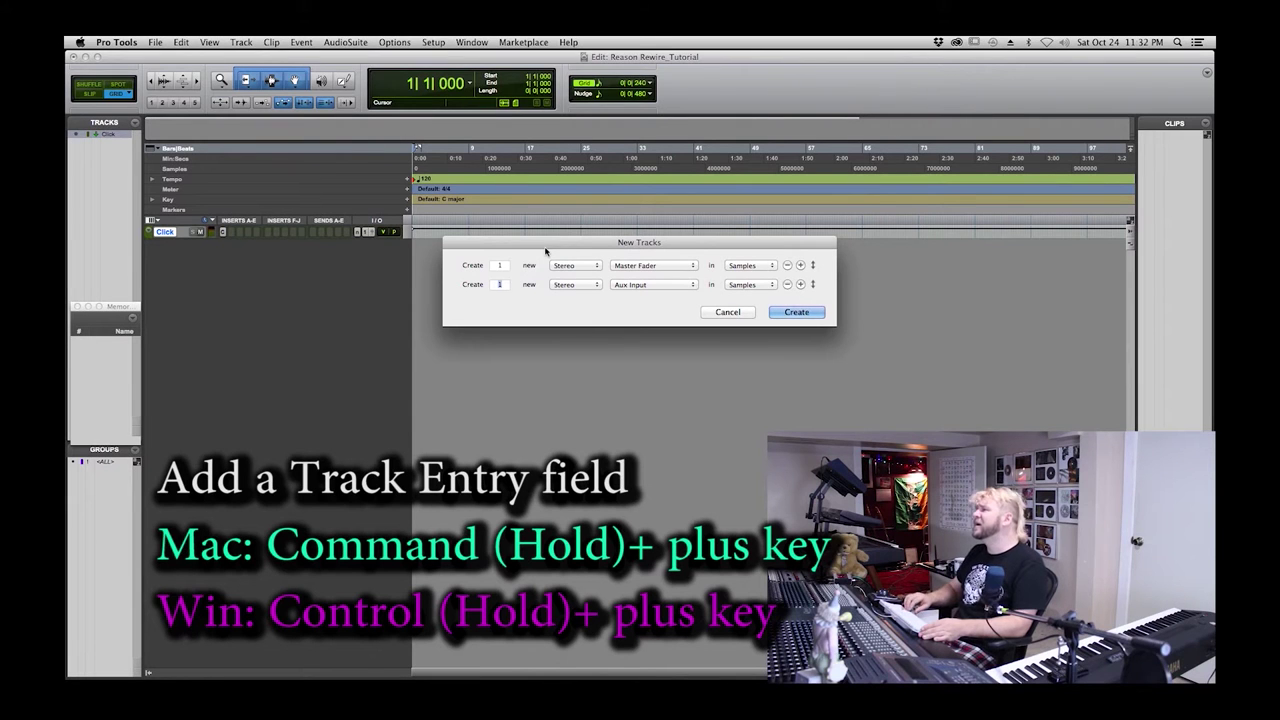
key(super+Down)
key(super+plus)
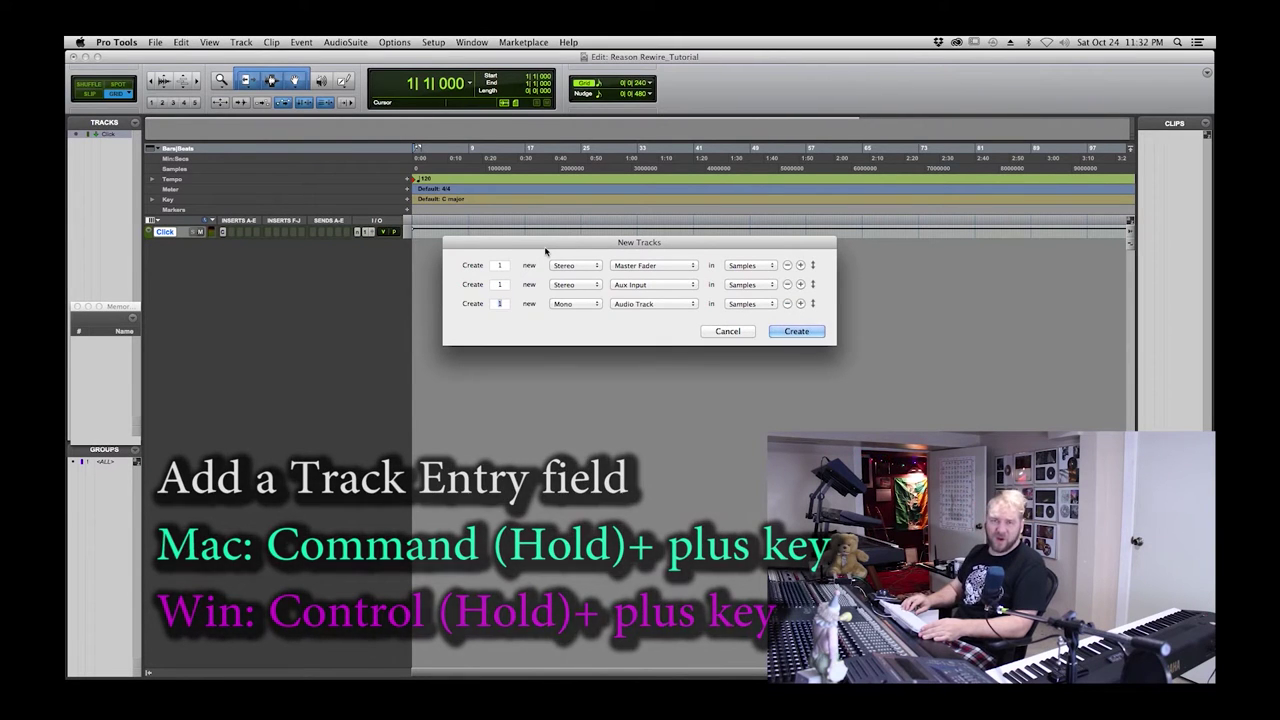
key(super+Right)
key(super+Right)
key(super+Right)
key(super+Right)
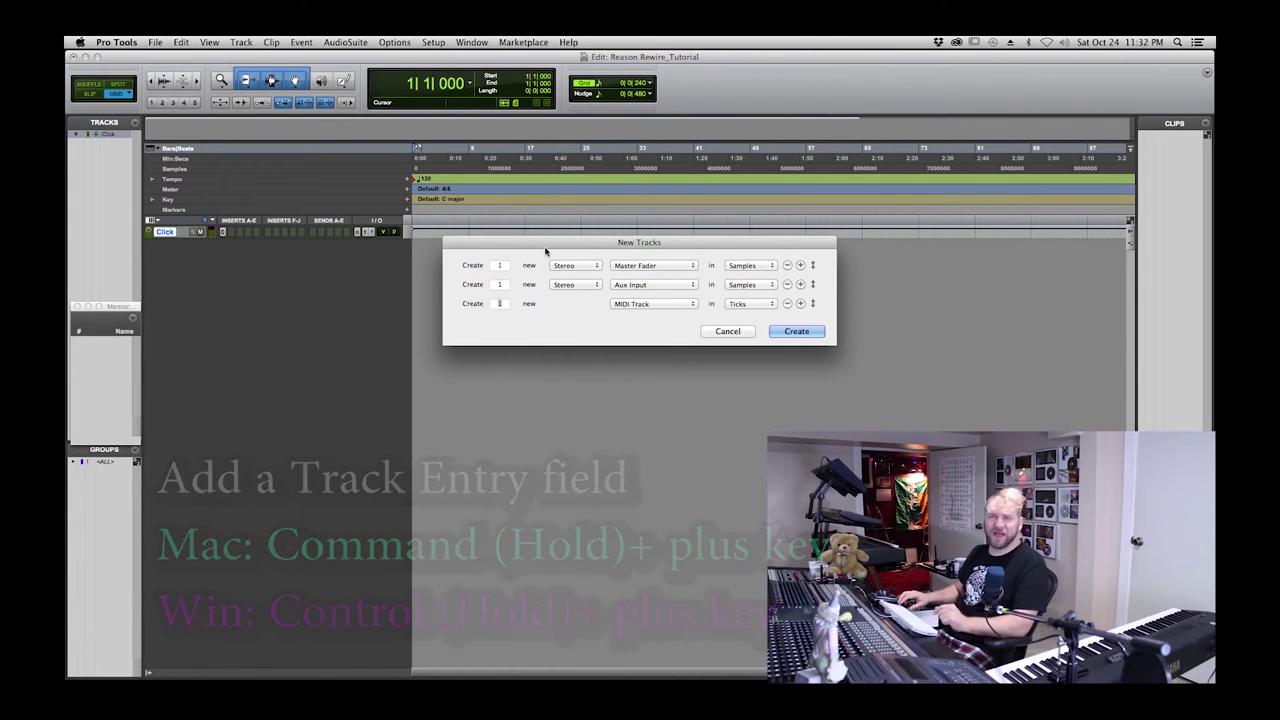
key(Return)
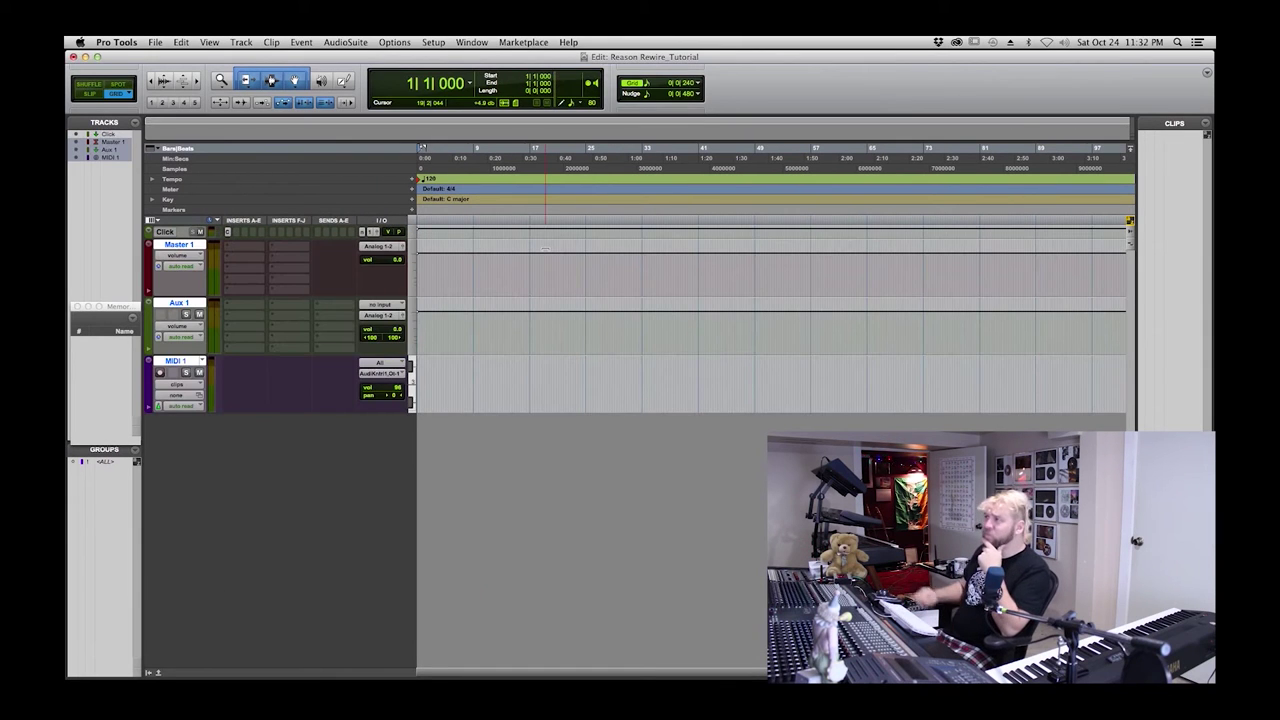
click(240, 249)
- Insert the L2 limiter on Master 1
mouse_move(300, 296)
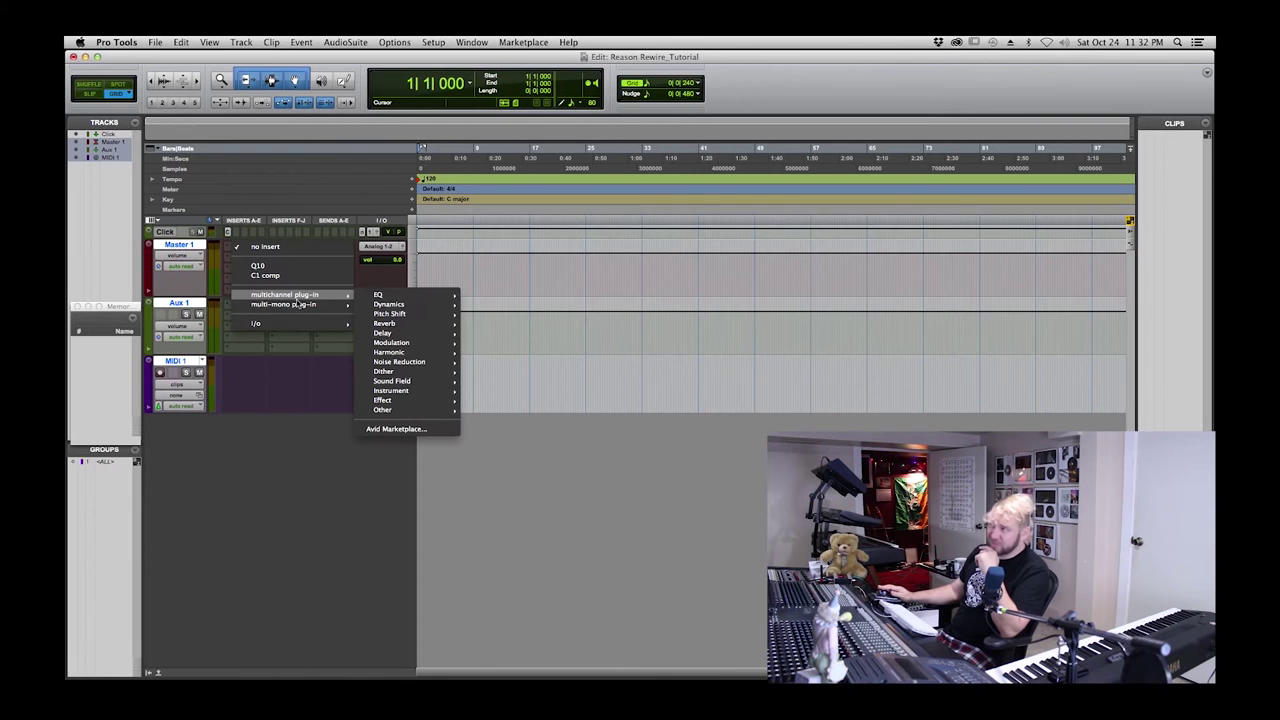
mouse_move(400, 304)
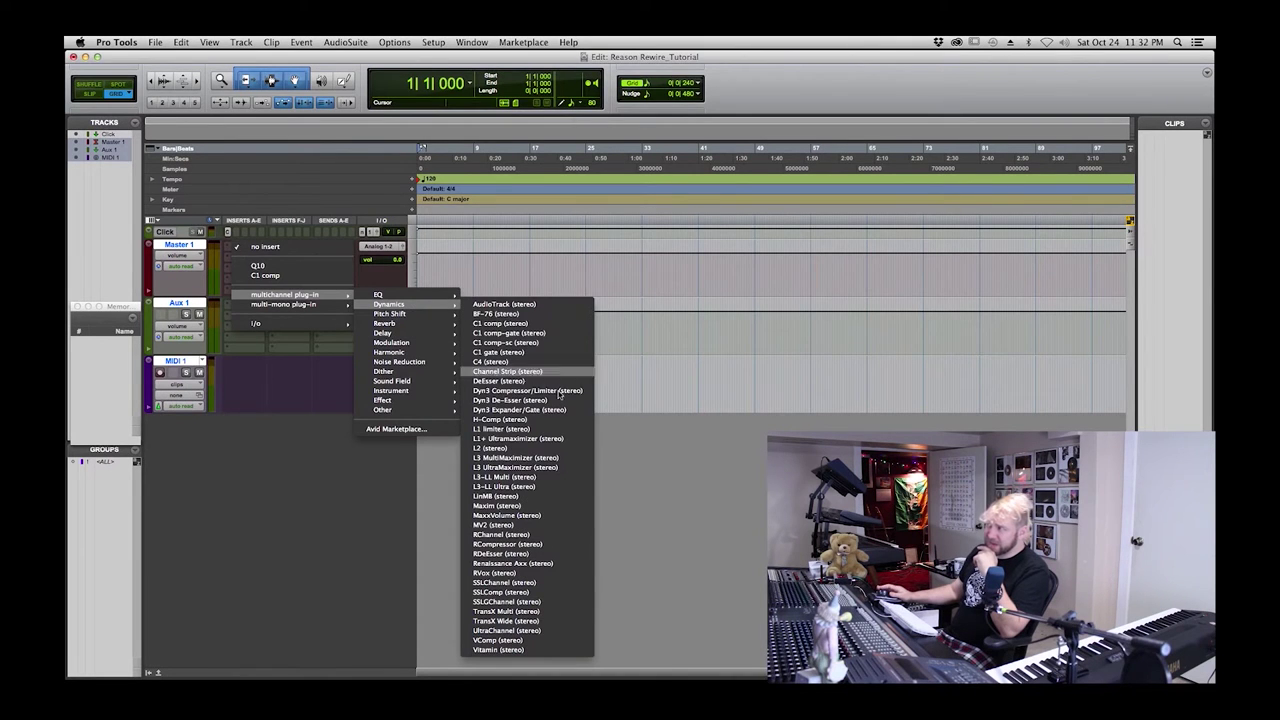
click(497, 450)
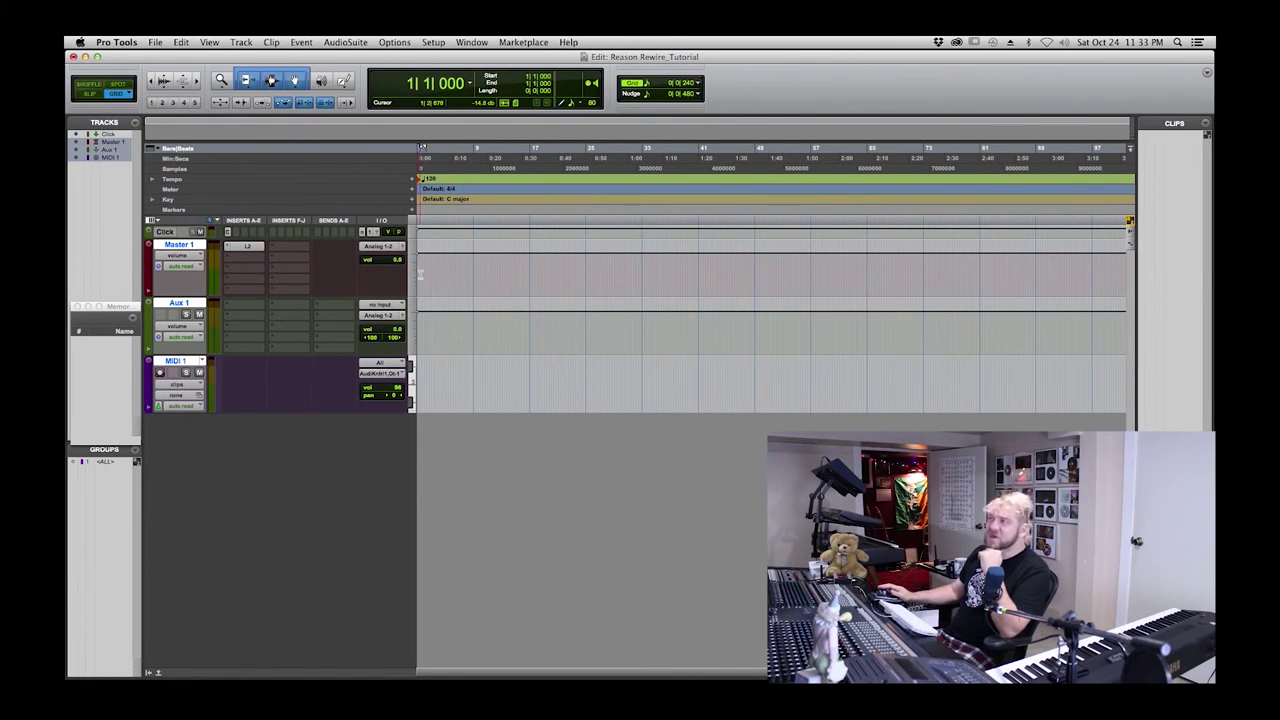
- Add the PAZ Analyzer to Master 1, showing the left channel, with its window at upper right
click(245, 304)
mouse_move(285, 338)
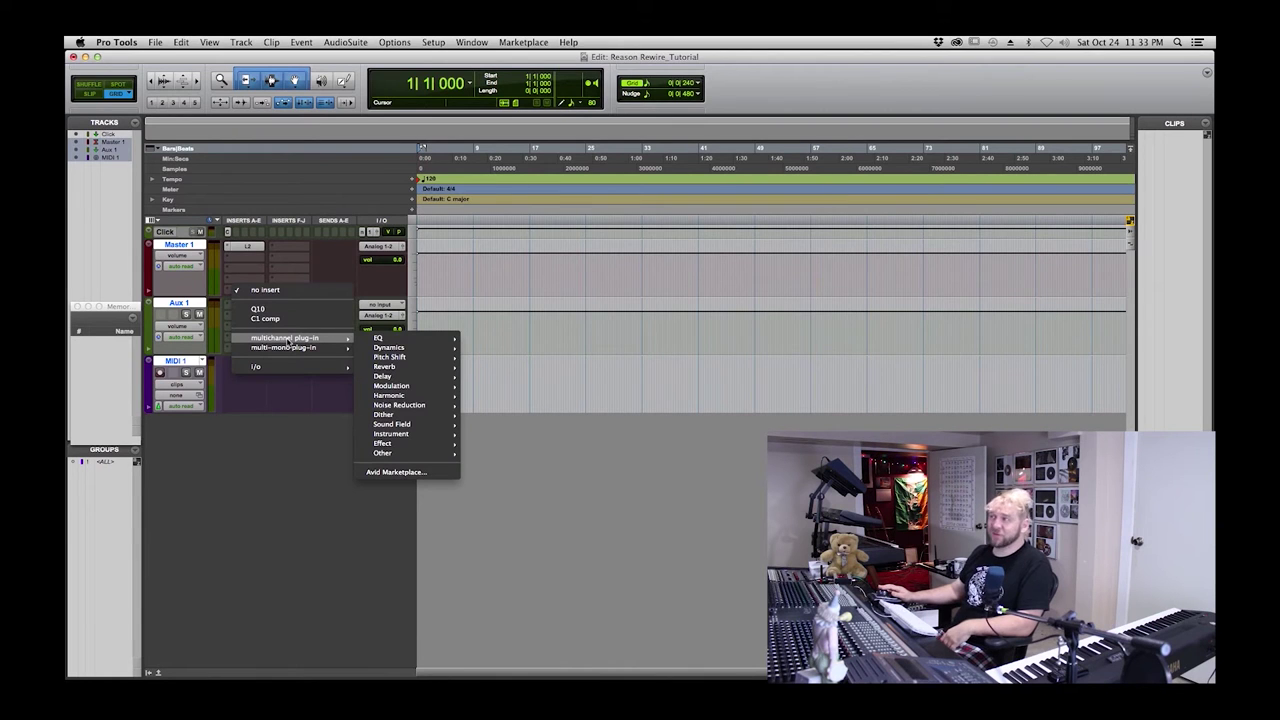
mouse_move(433, 427)
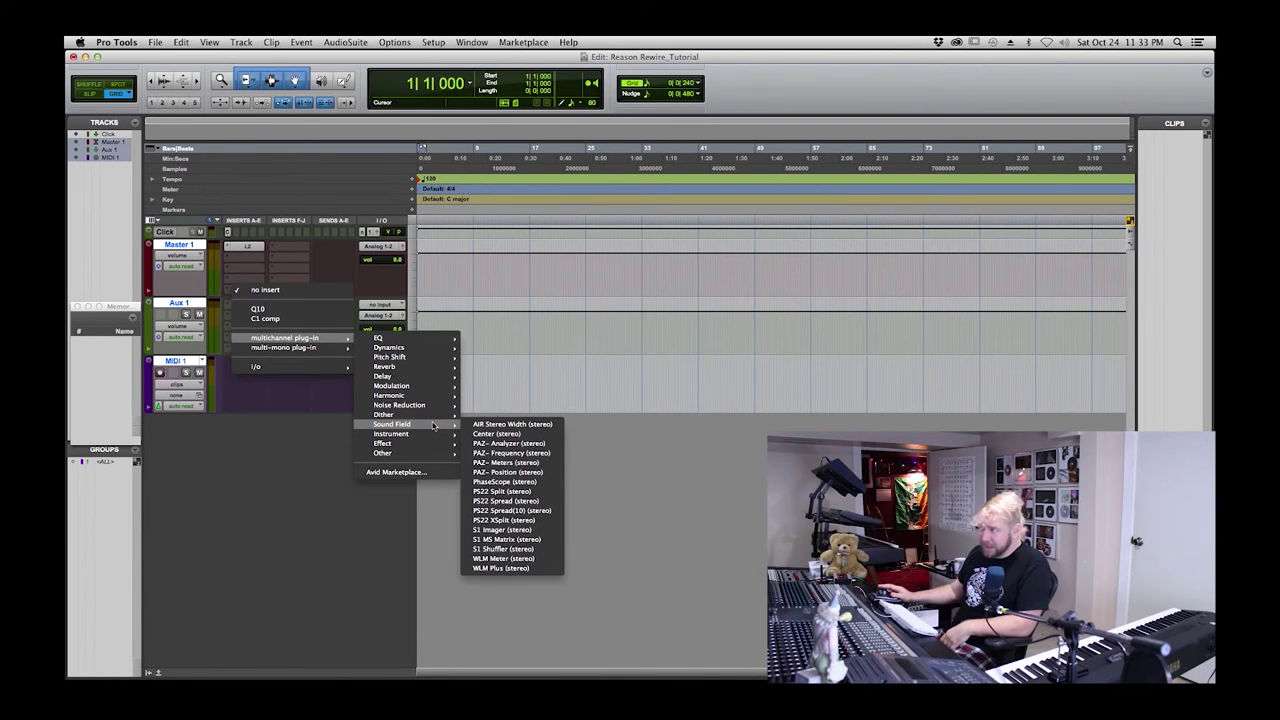
click(540, 443)
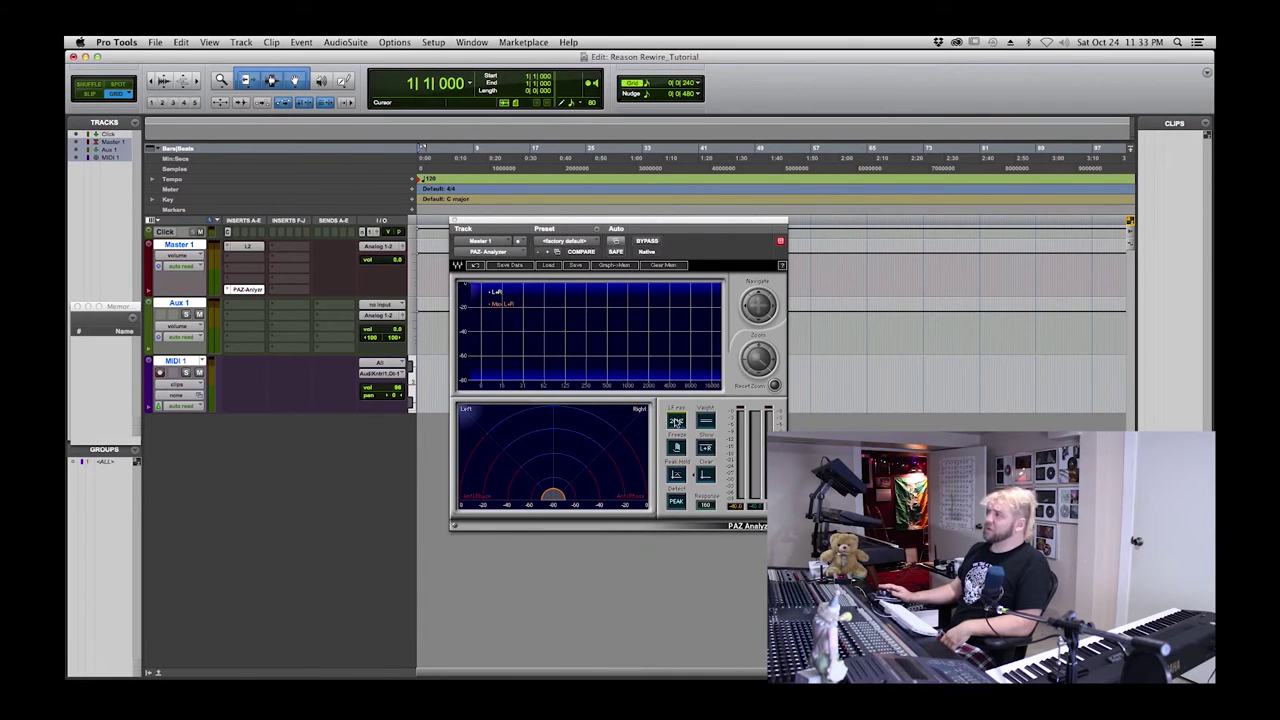
click(706, 450)
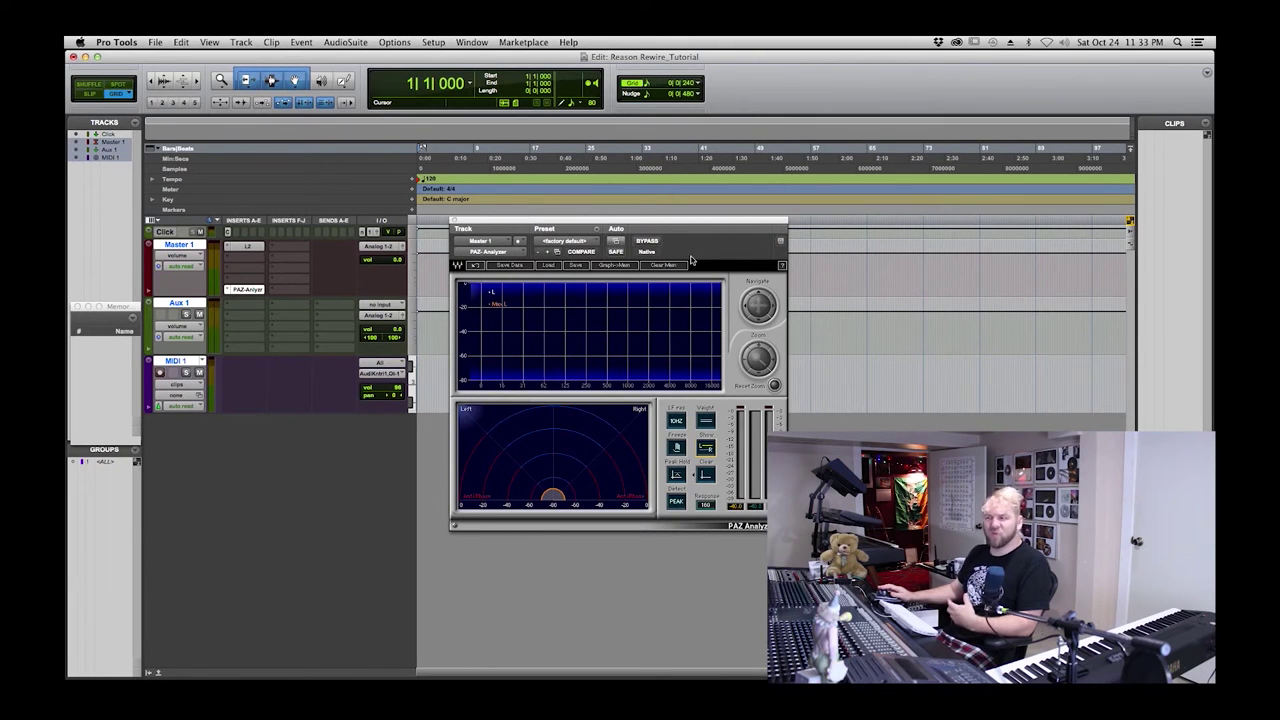
drag(613, 222, 957, 73)
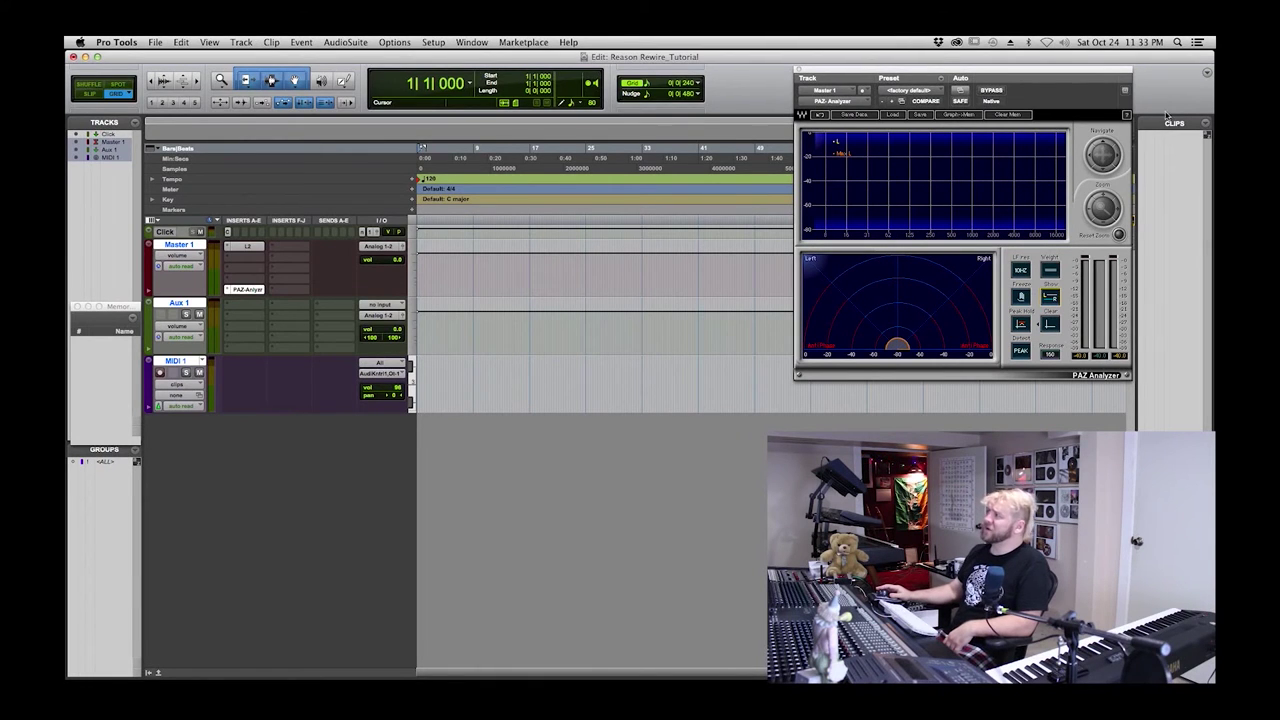
click(1125, 91)
click(1125, 91)
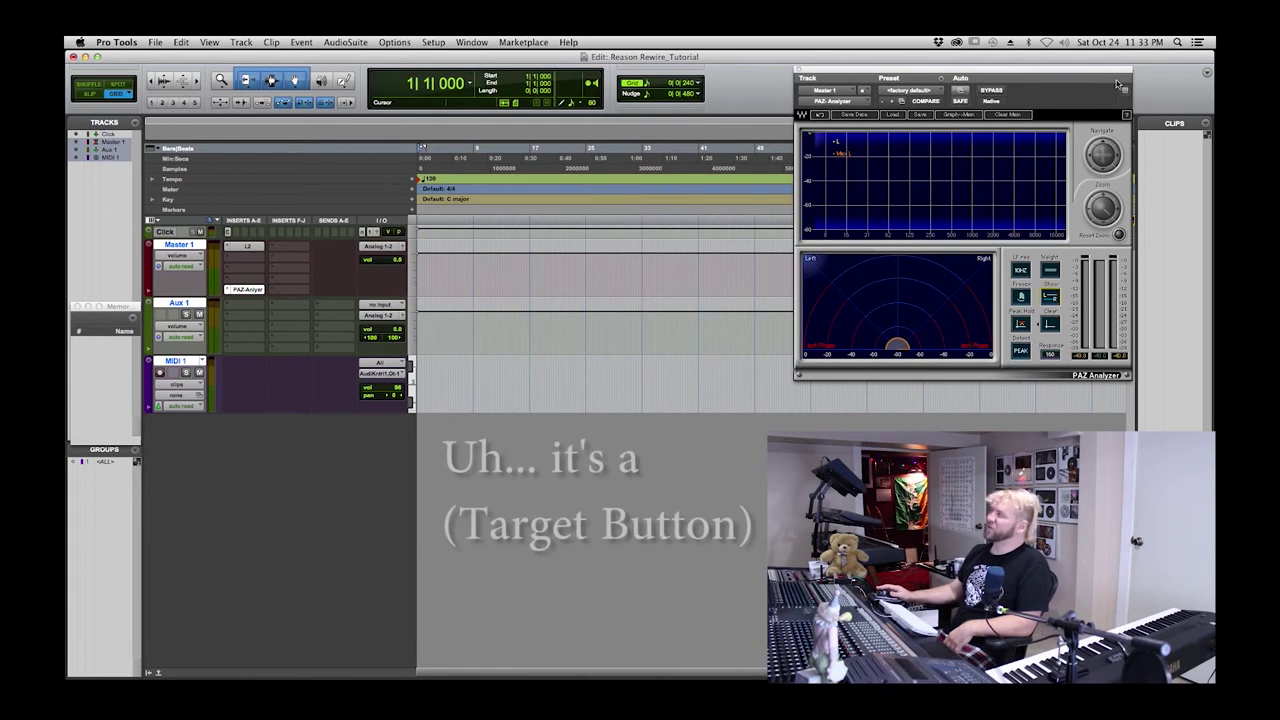
drag(1112, 70, 1118, 66)
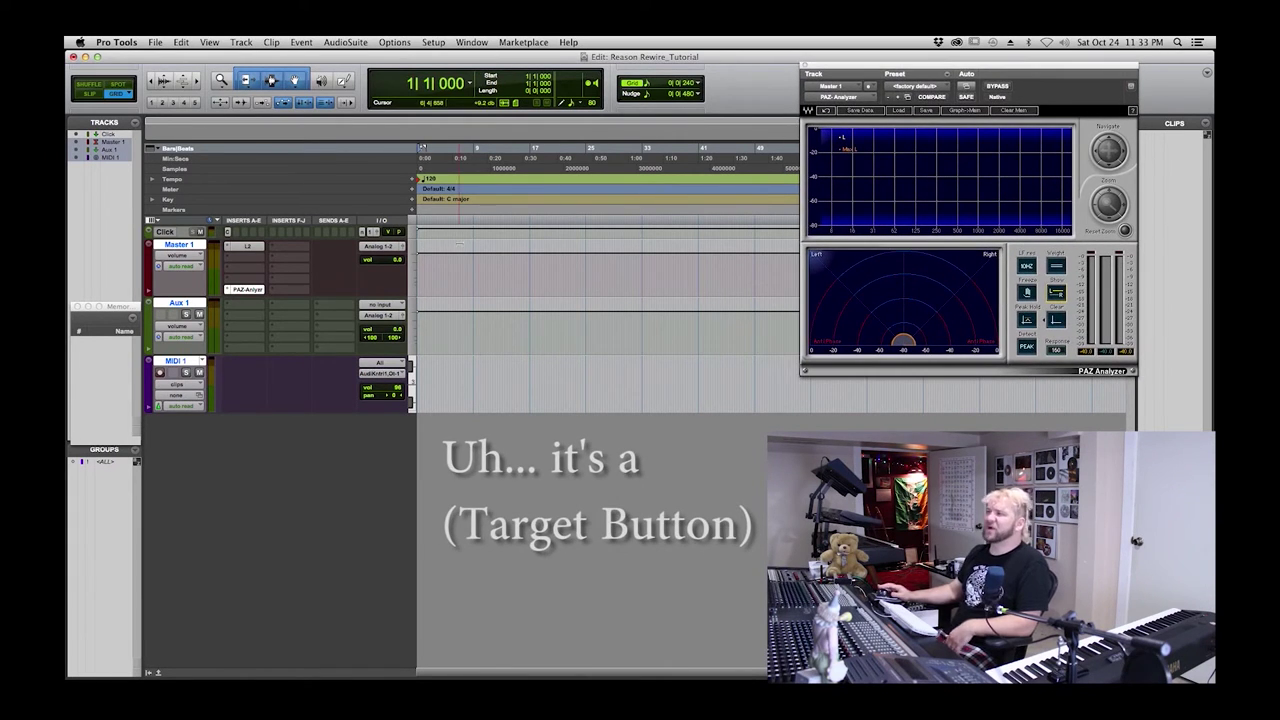
- Open the L2 Ultramaximizer window, move it off the analyzer, and close it
click(246, 250)
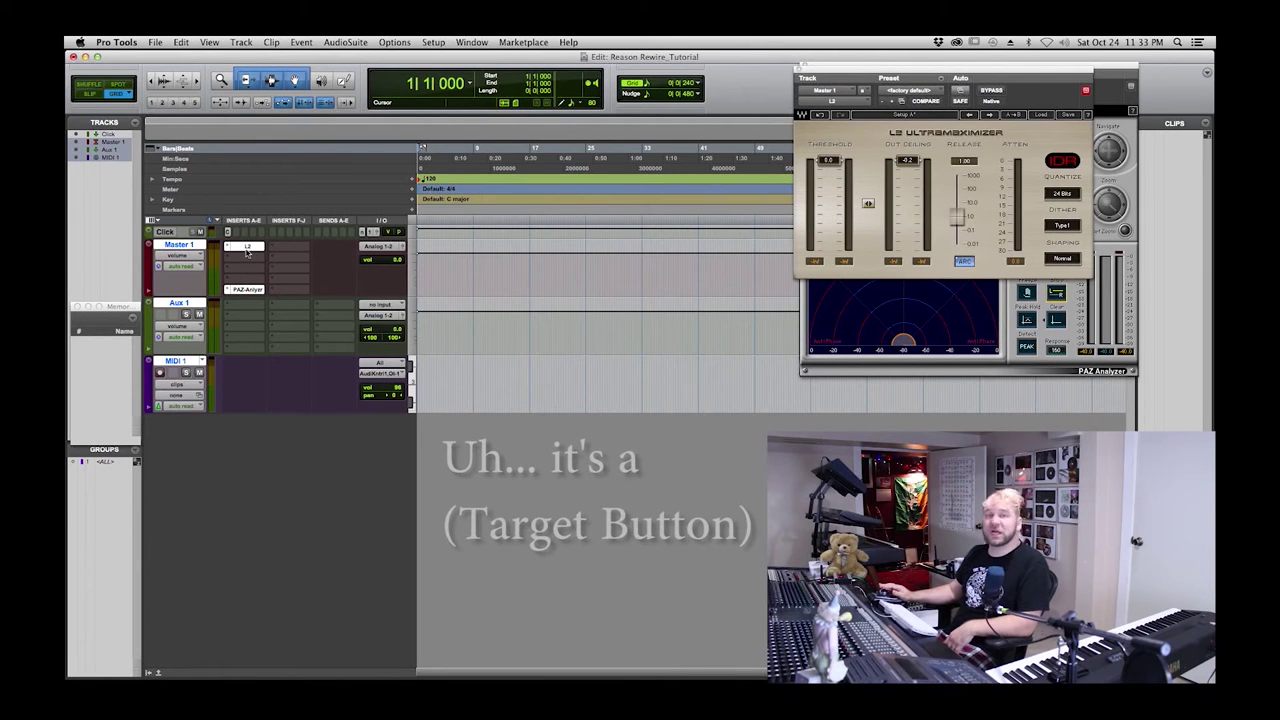
drag(842, 72, 497, 208)
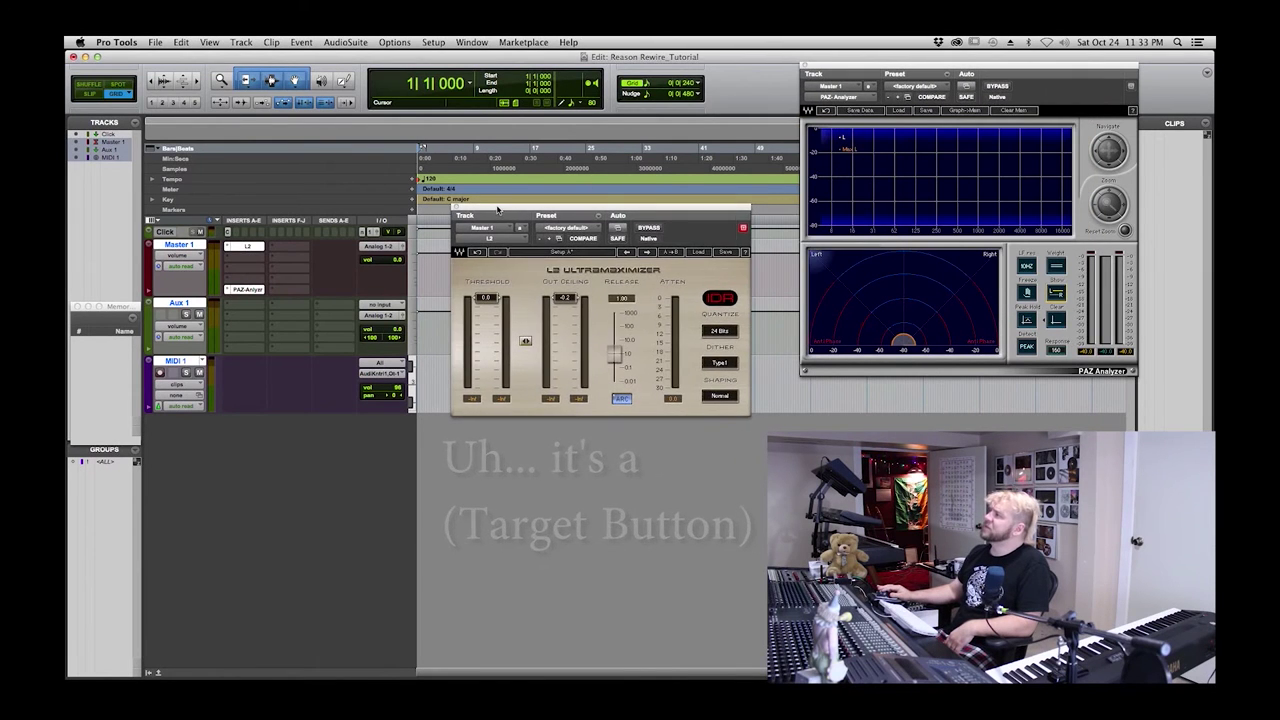
click(458, 210)
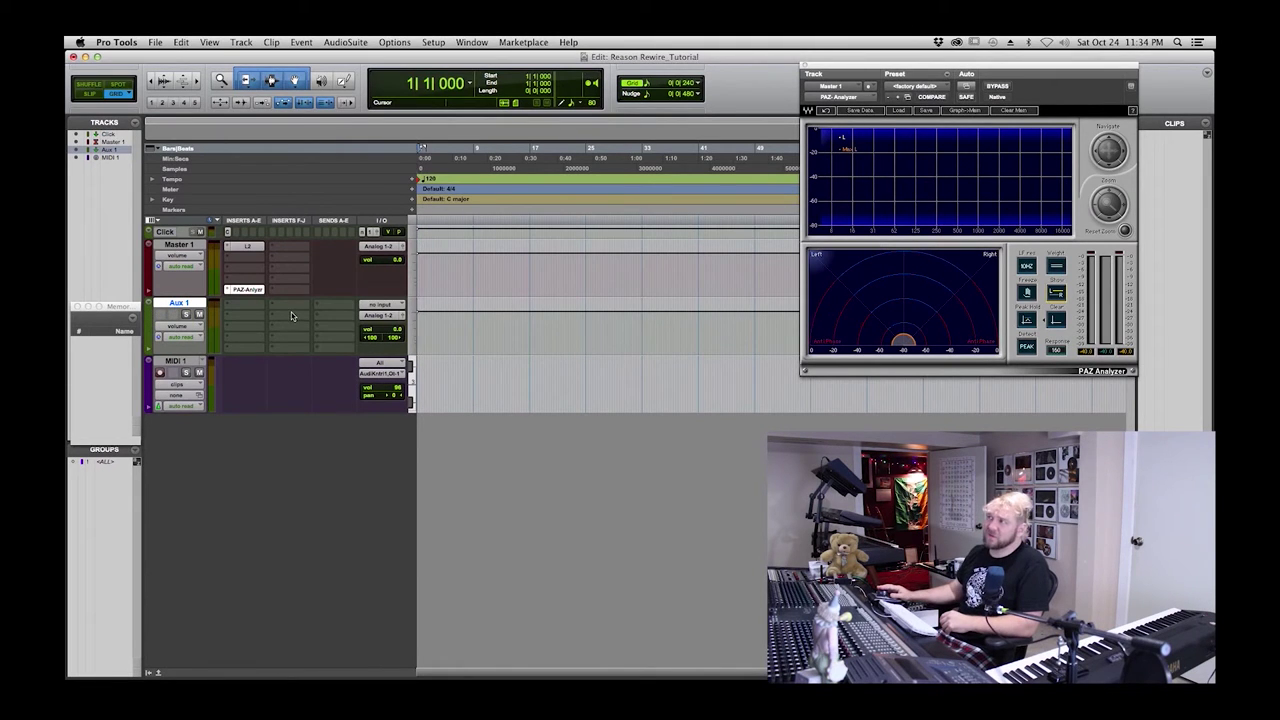
- Insert Reason (stereo) as an instrument plug-in on Aux 1's first insert slot
click(244, 306)
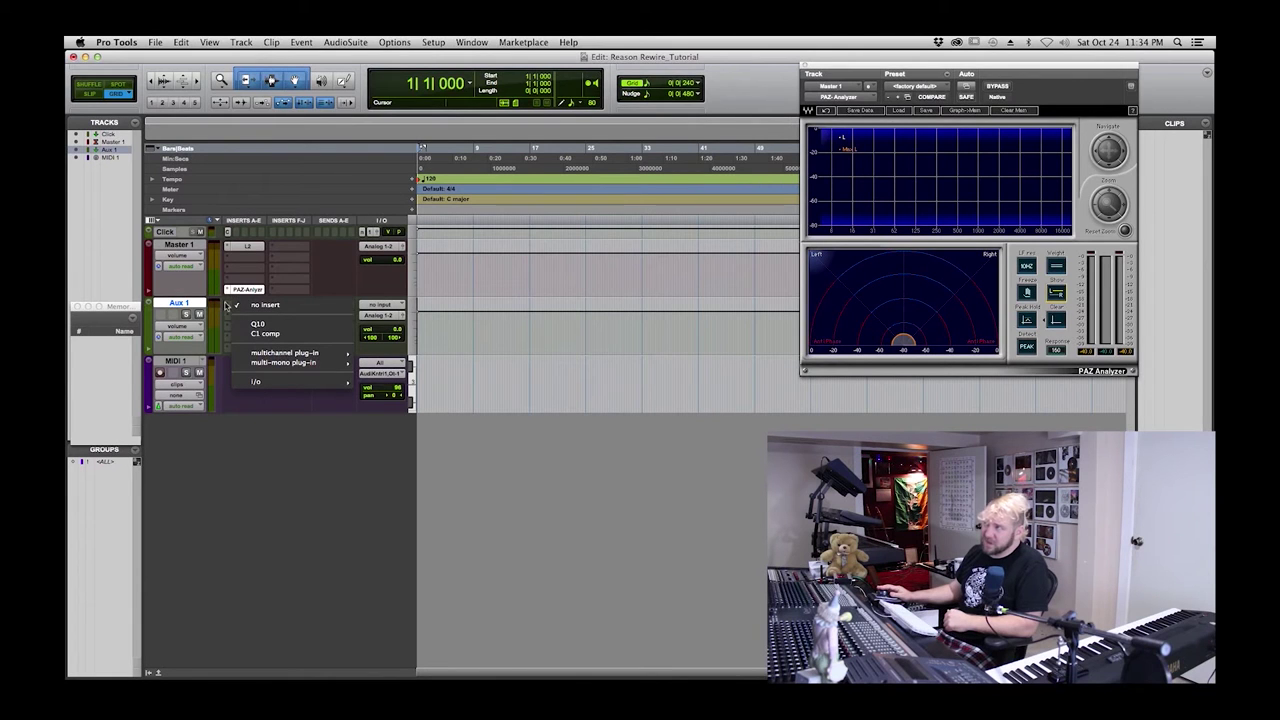
click(226, 306)
click(228, 306)
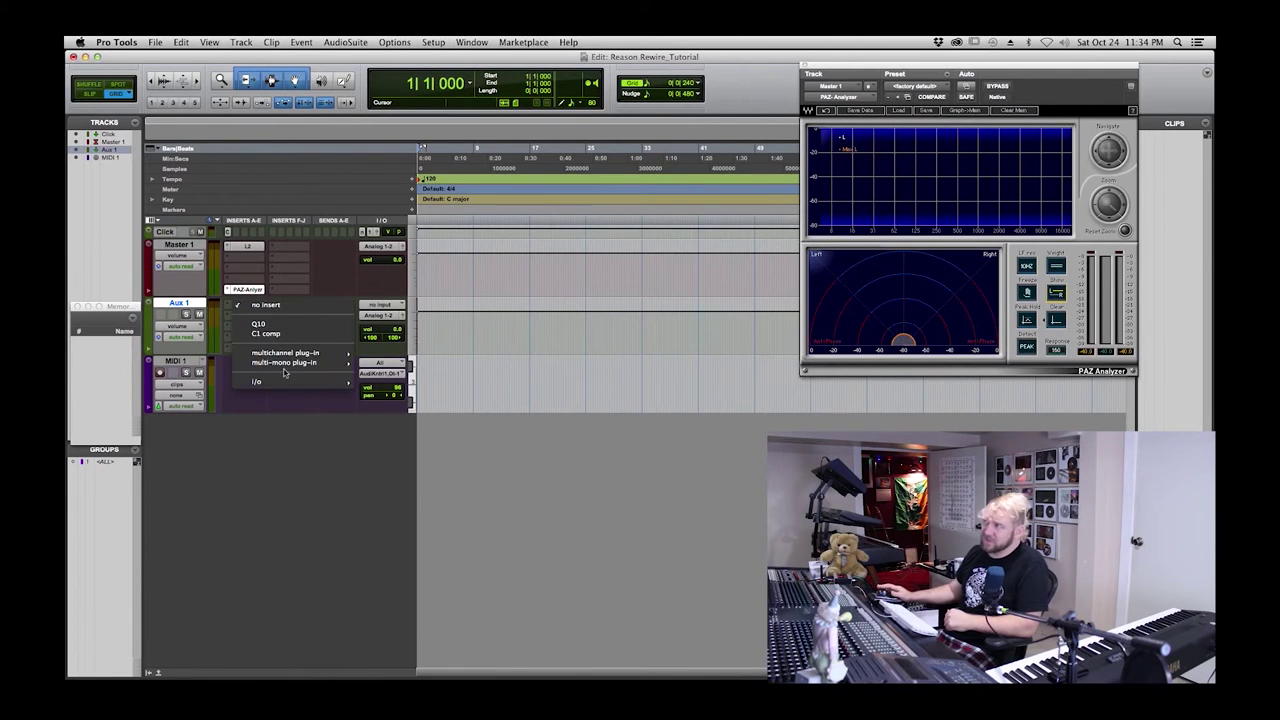
mouse_move(276, 356)
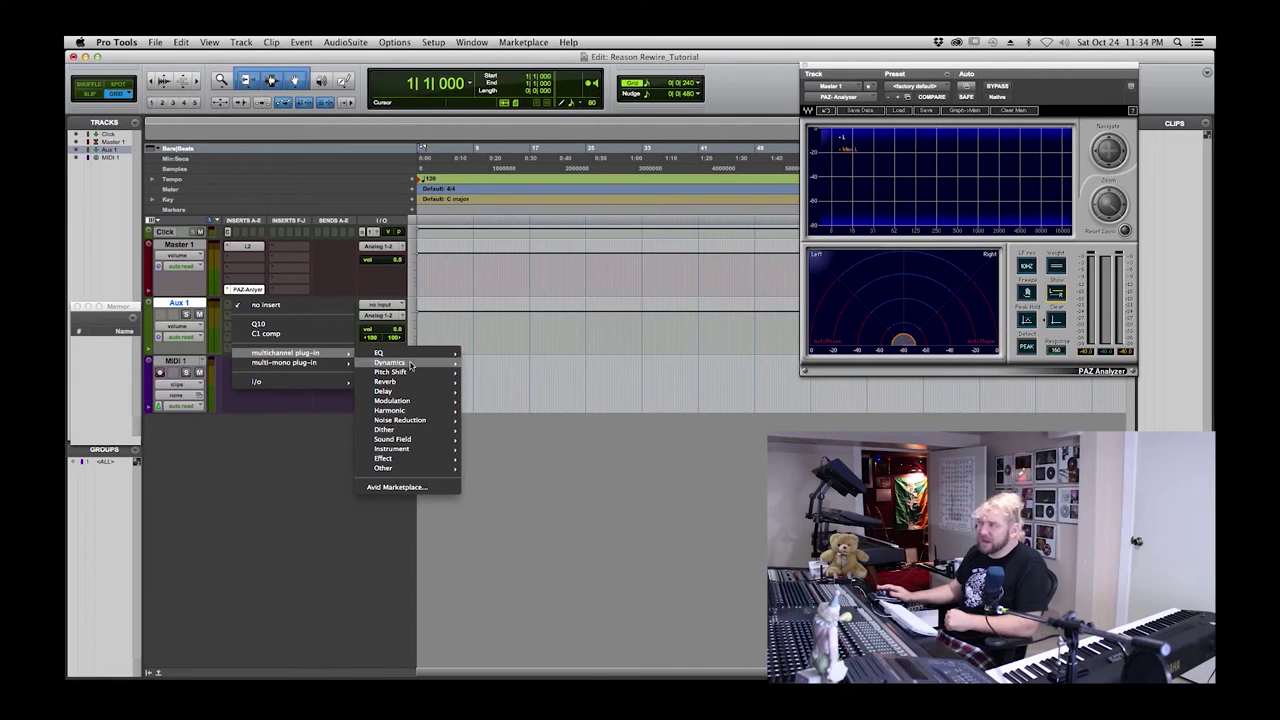
mouse_move(405, 450)
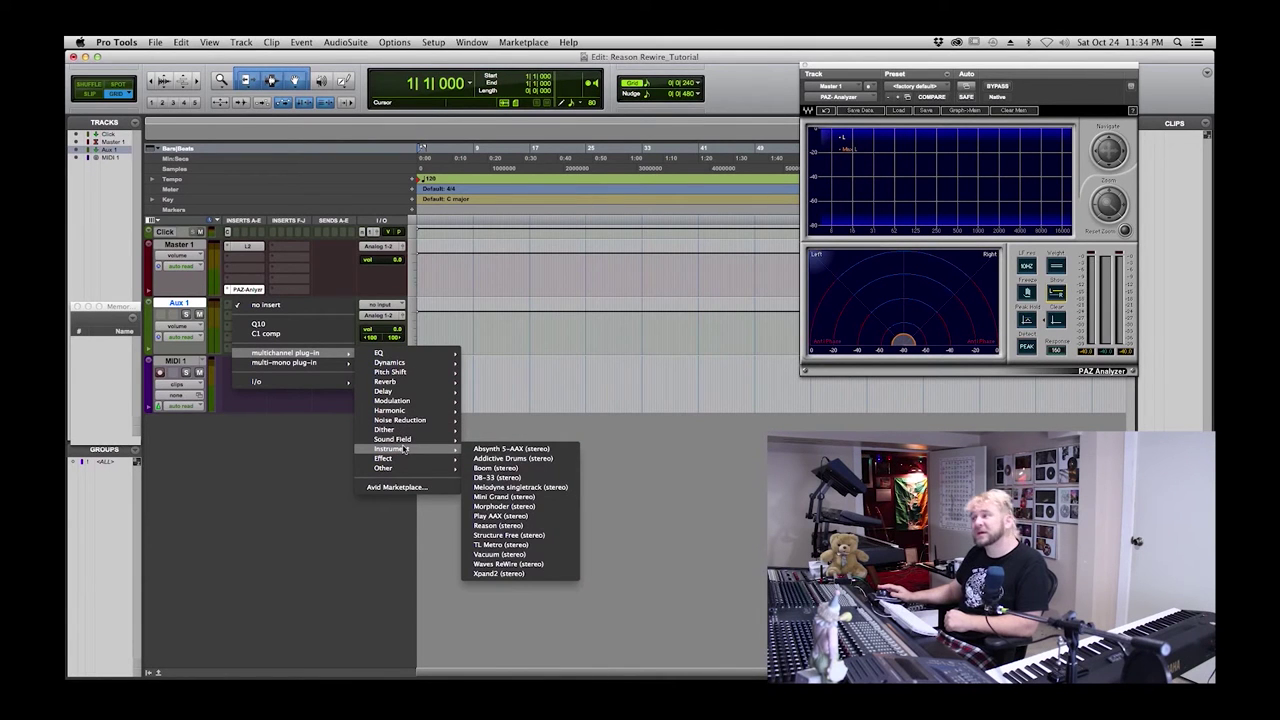
click(523, 526)
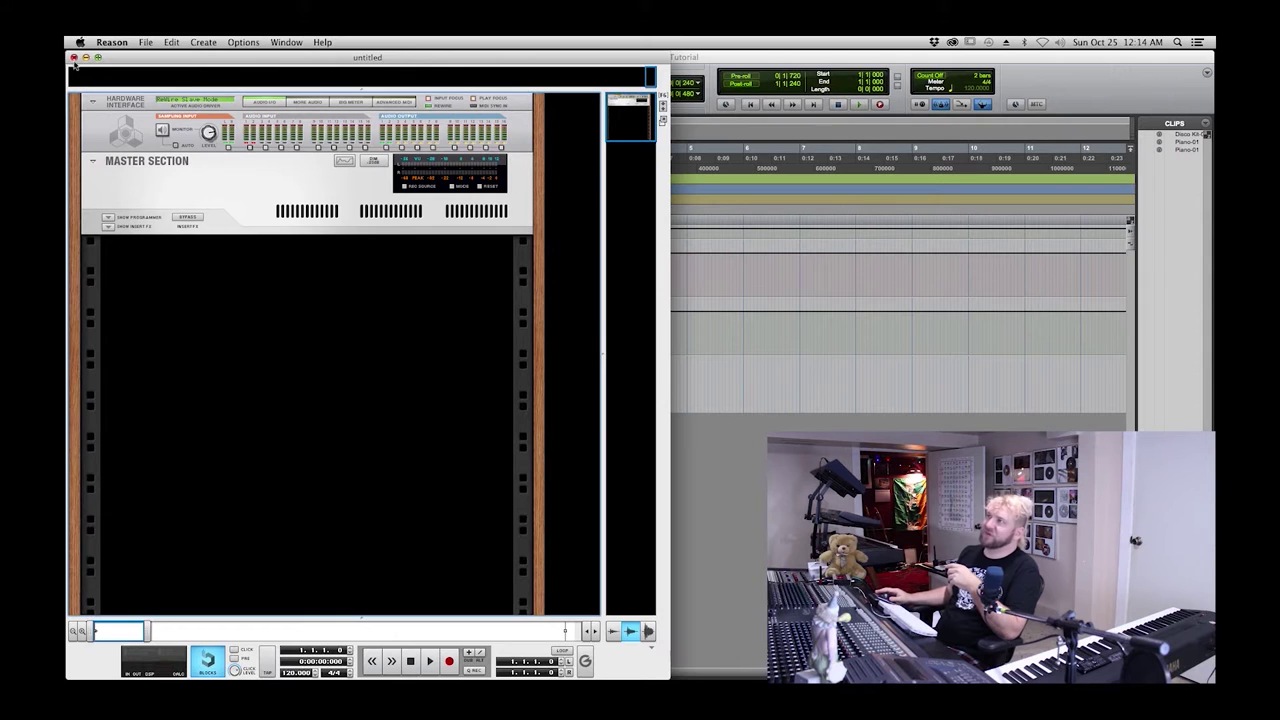
click(118, 42)
click(125, 75)
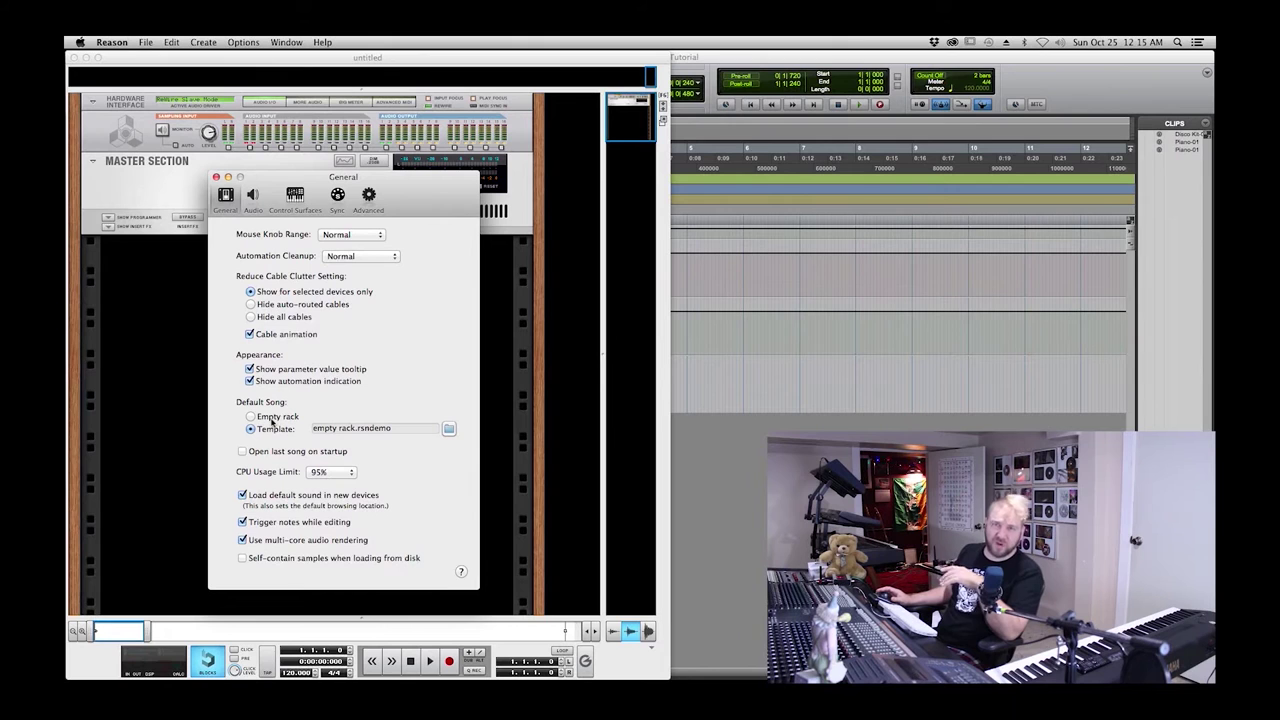
key(super+w)
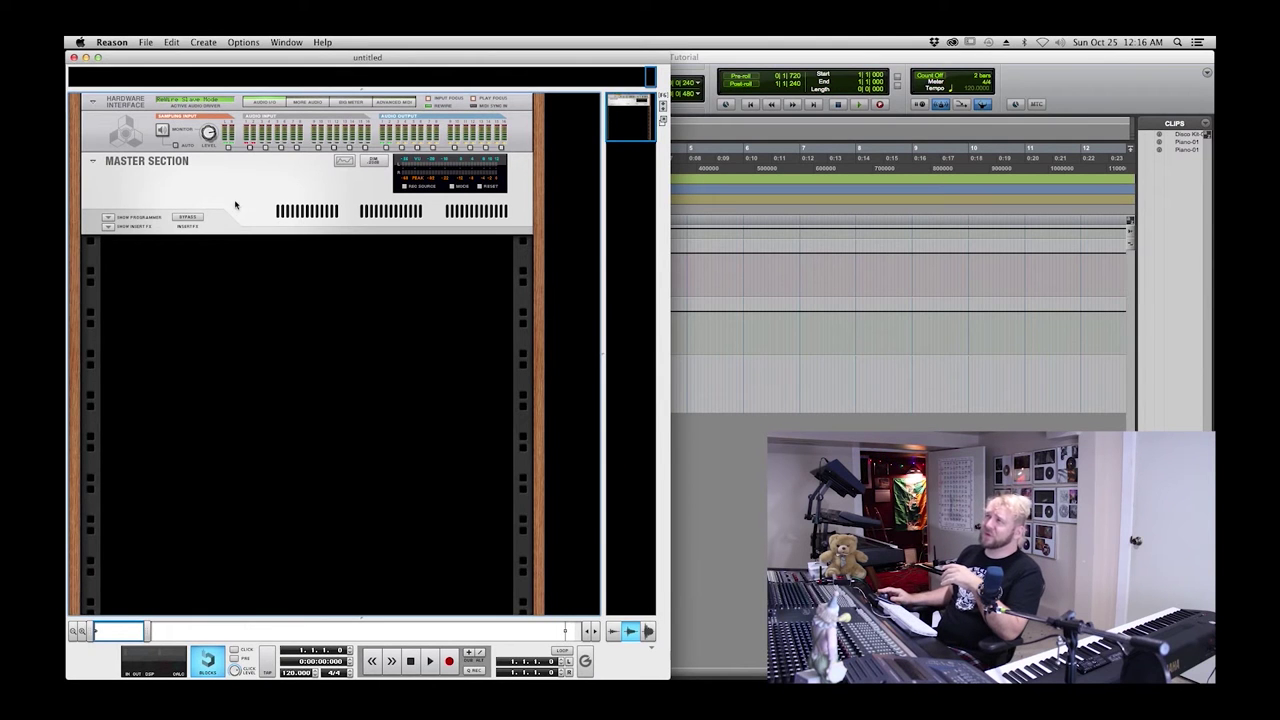
- Save As 'Reason Rewire Tutorial' into ProTools Reason Rewire > Reason Rewire_Tutorial
click(145, 42)
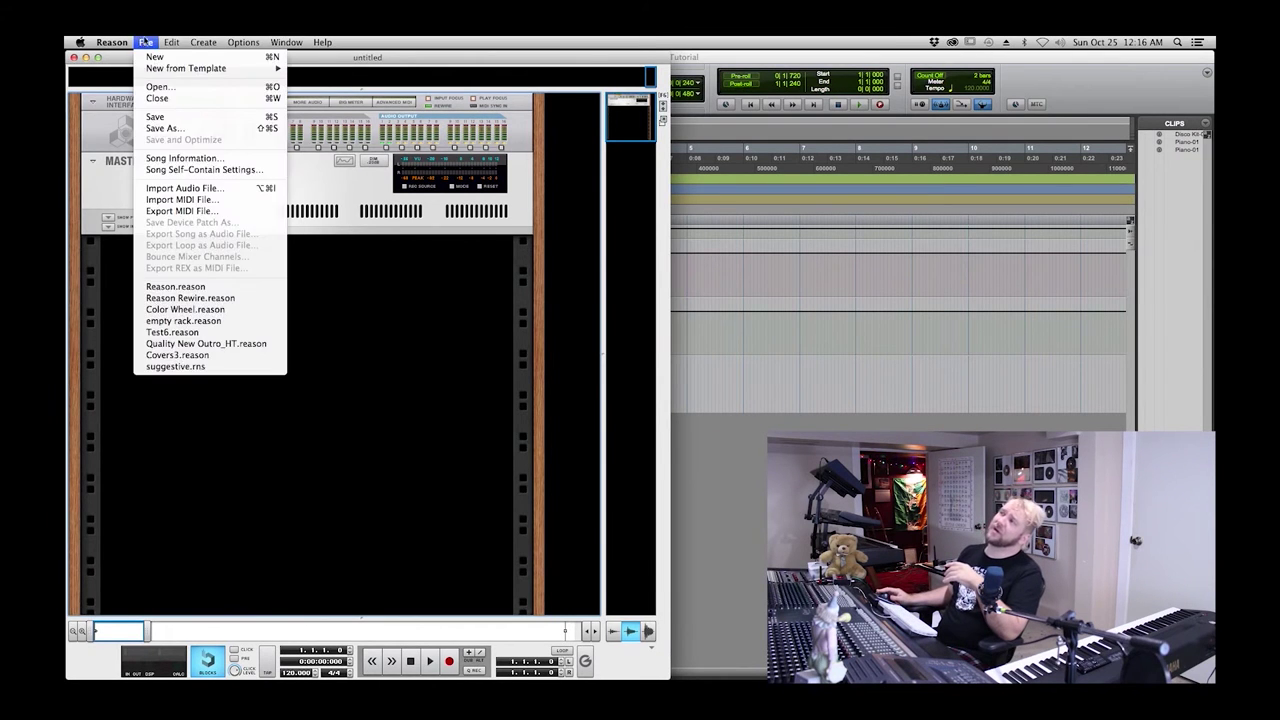
click(165, 130)
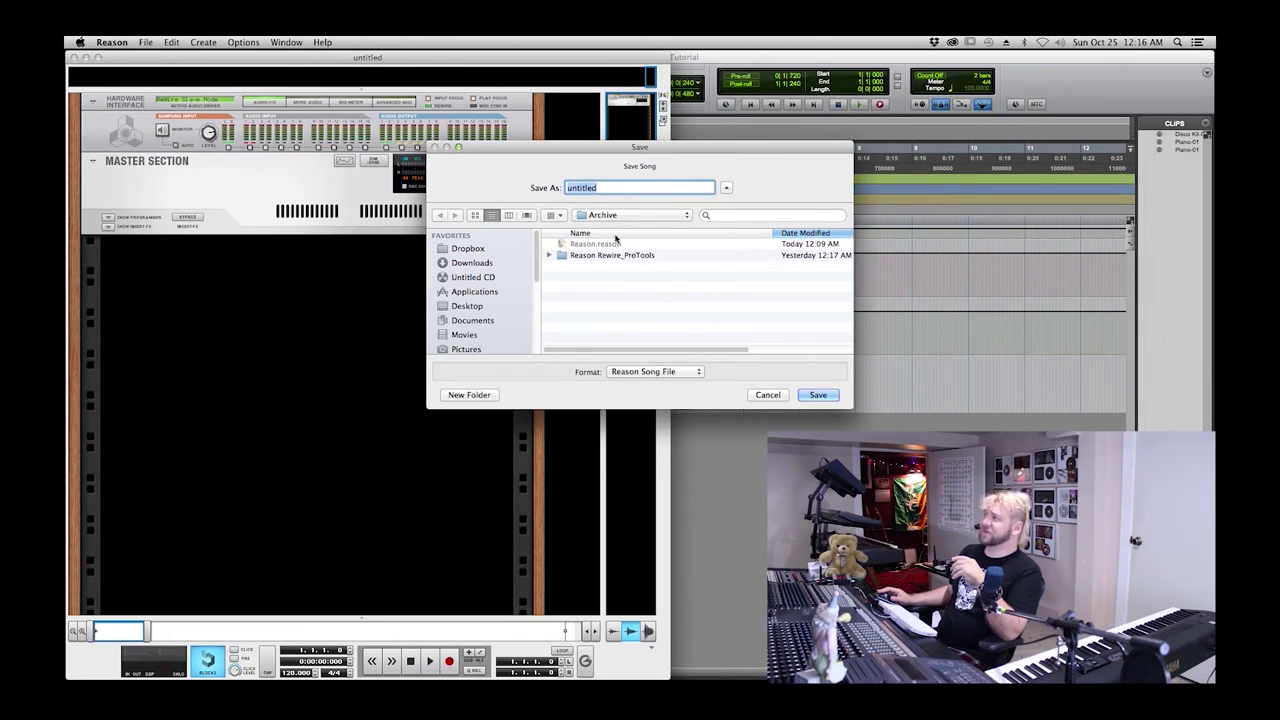
click(623, 215)
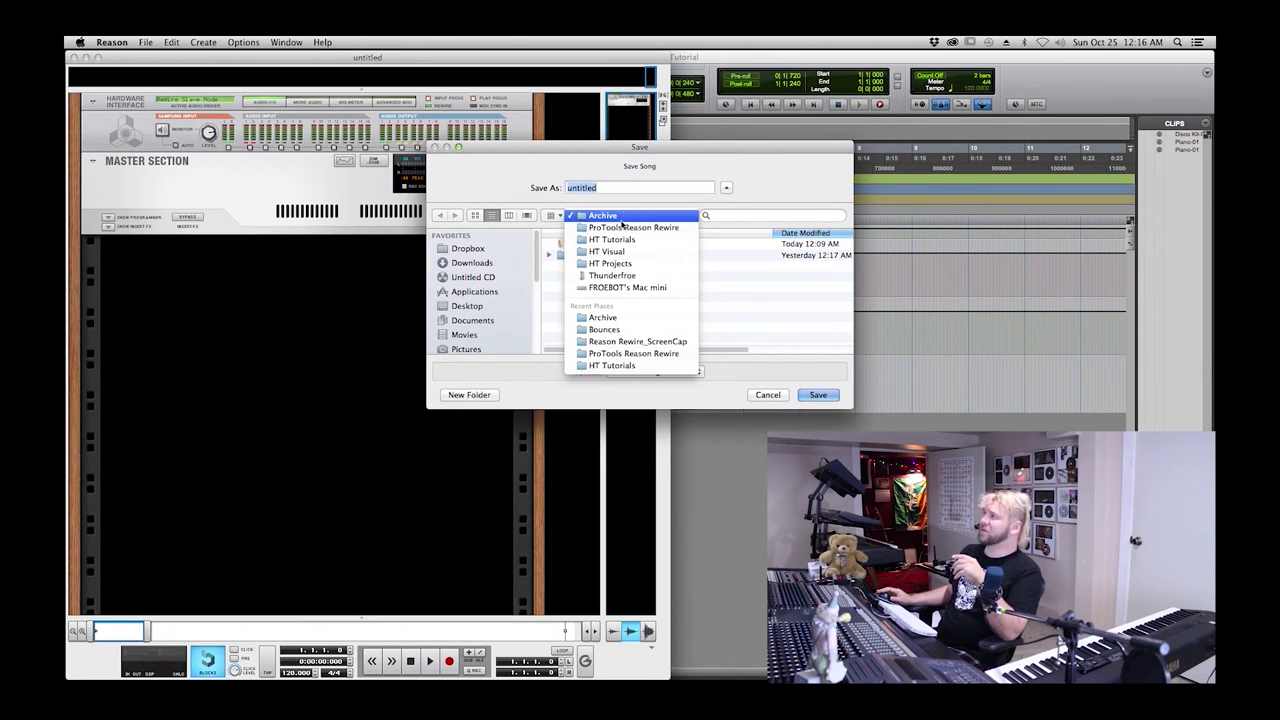
click(623, 229)
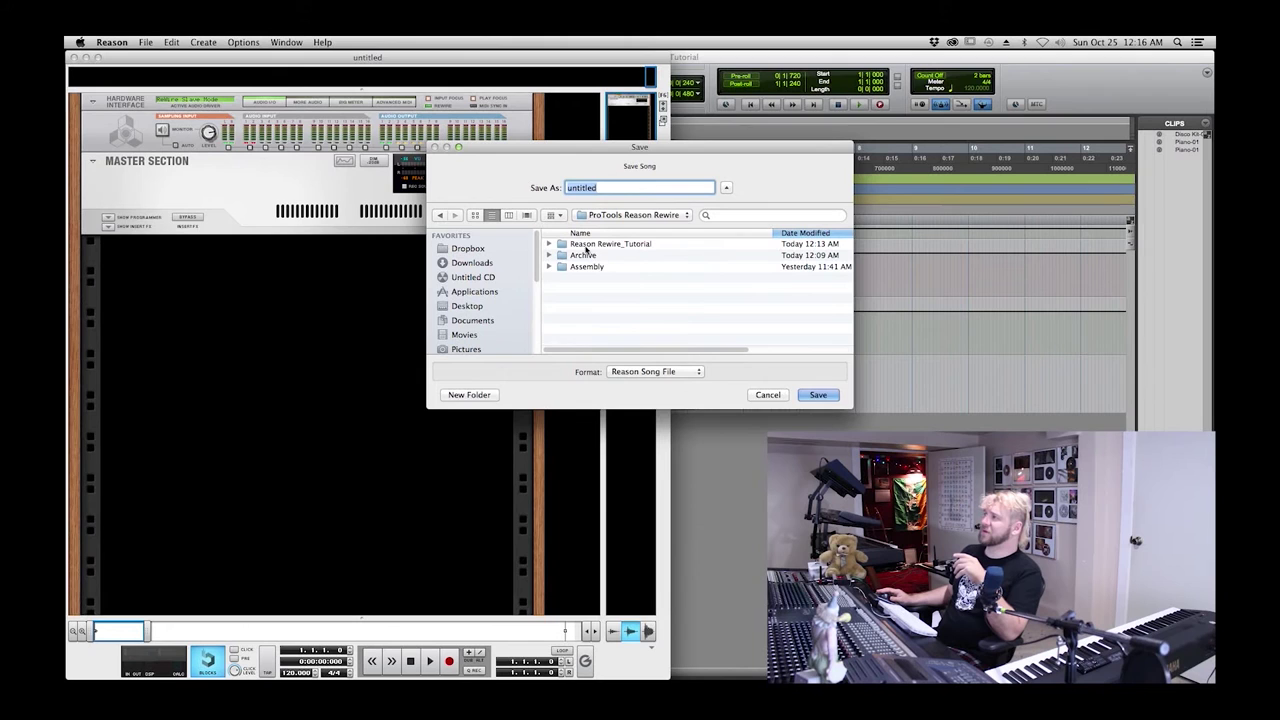
click(585, 247)
double_click(585, 247)
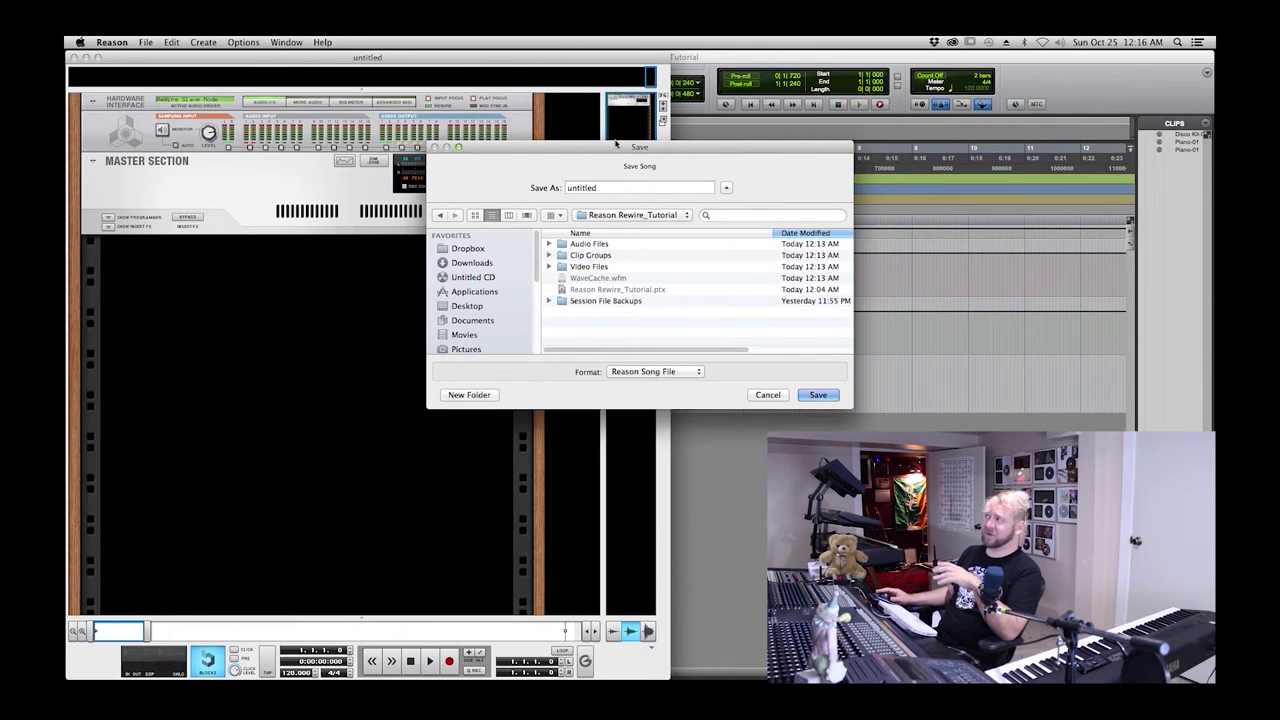
click(525, 190)
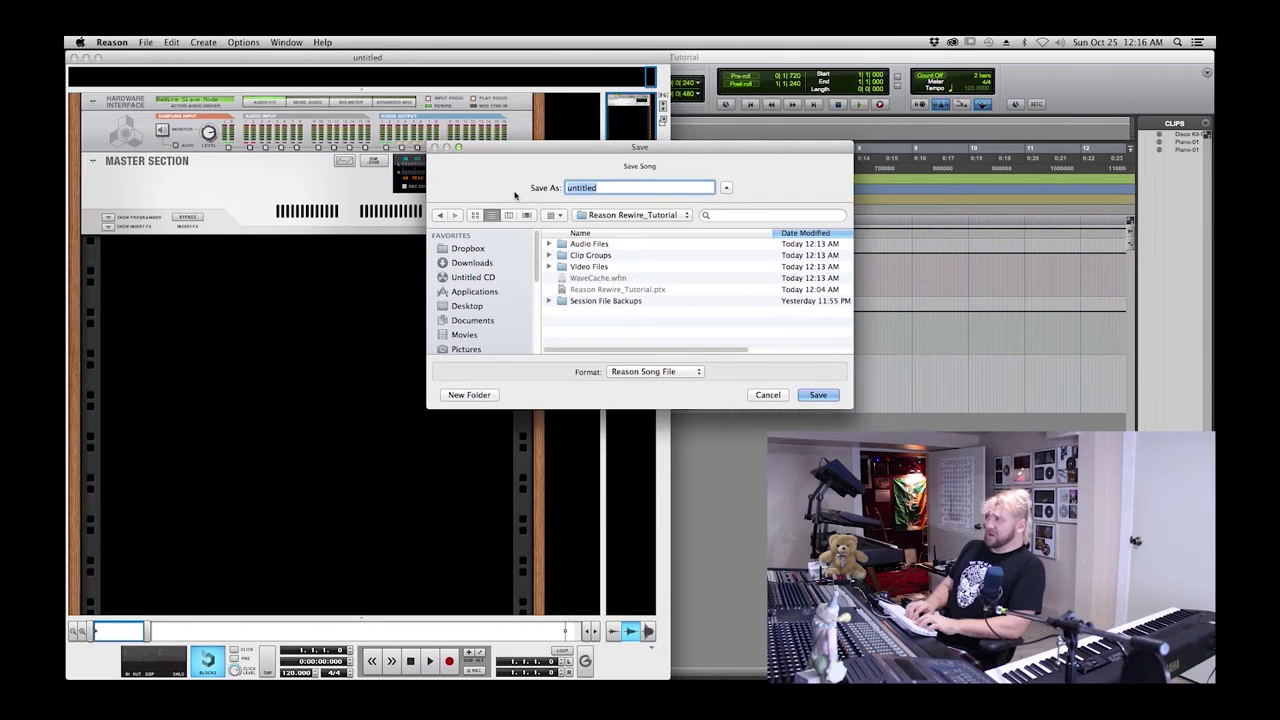
text(Reason )
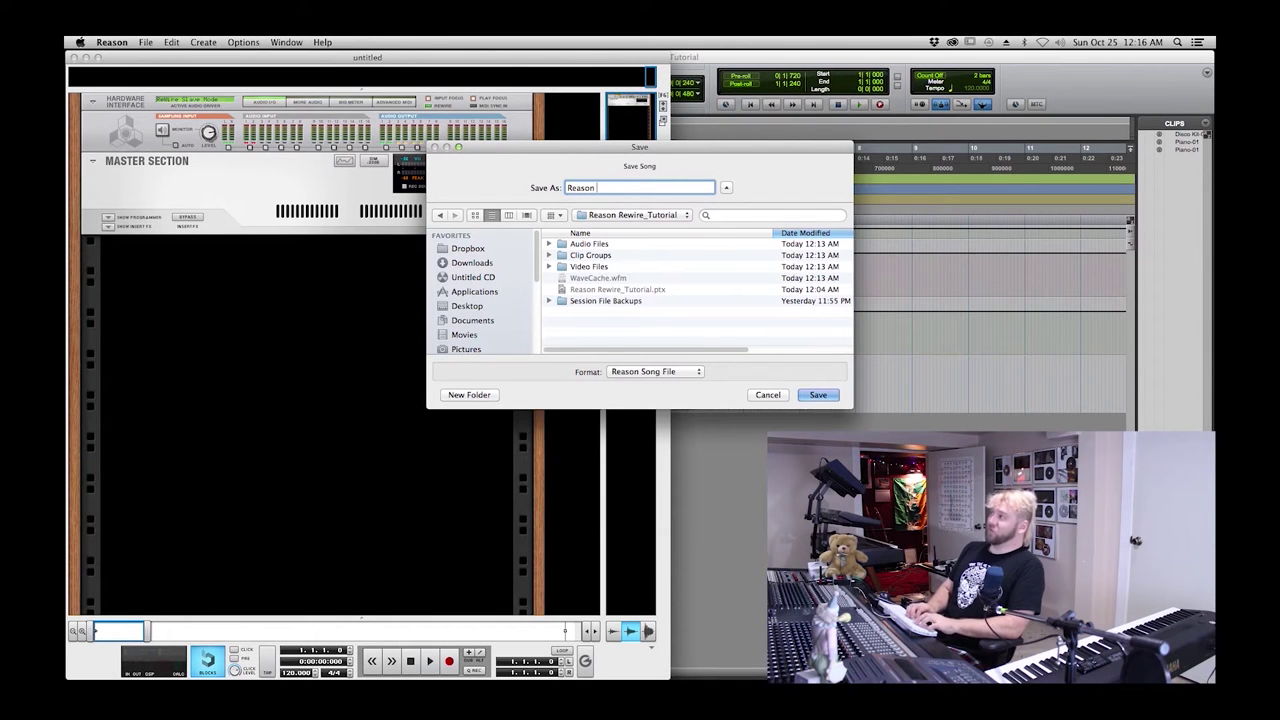
text(Rewire)
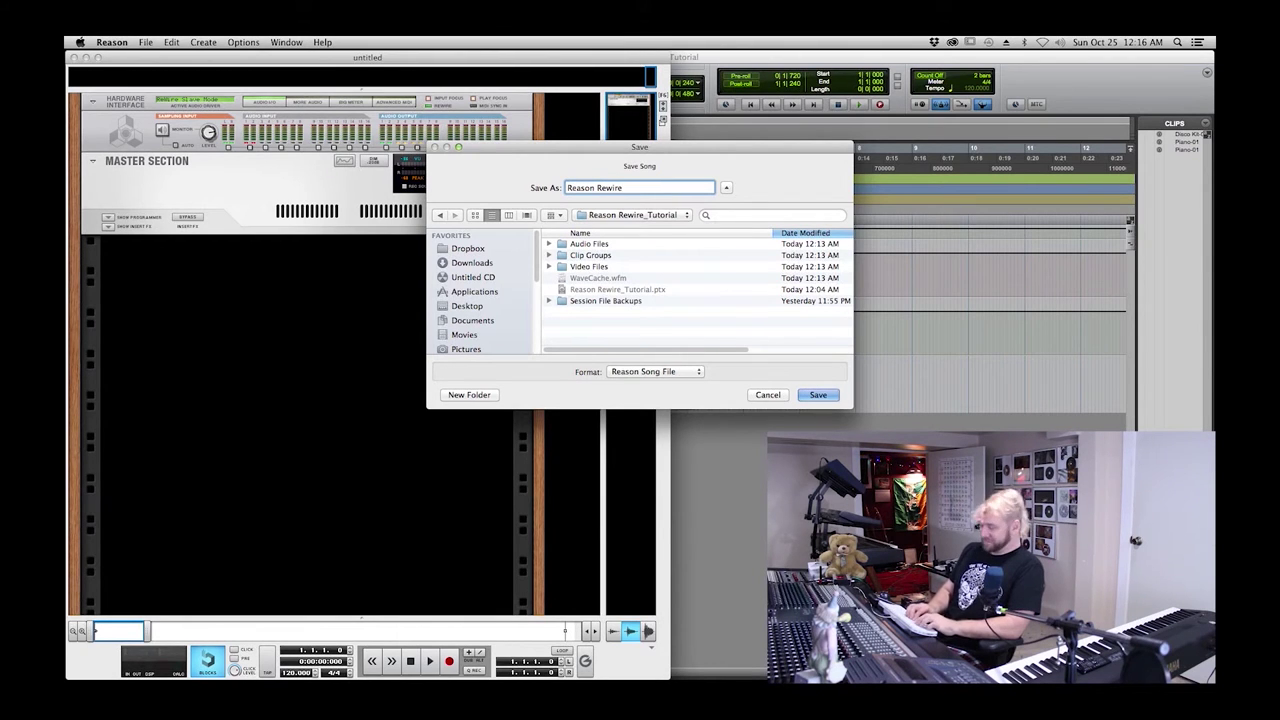
text( Tu)
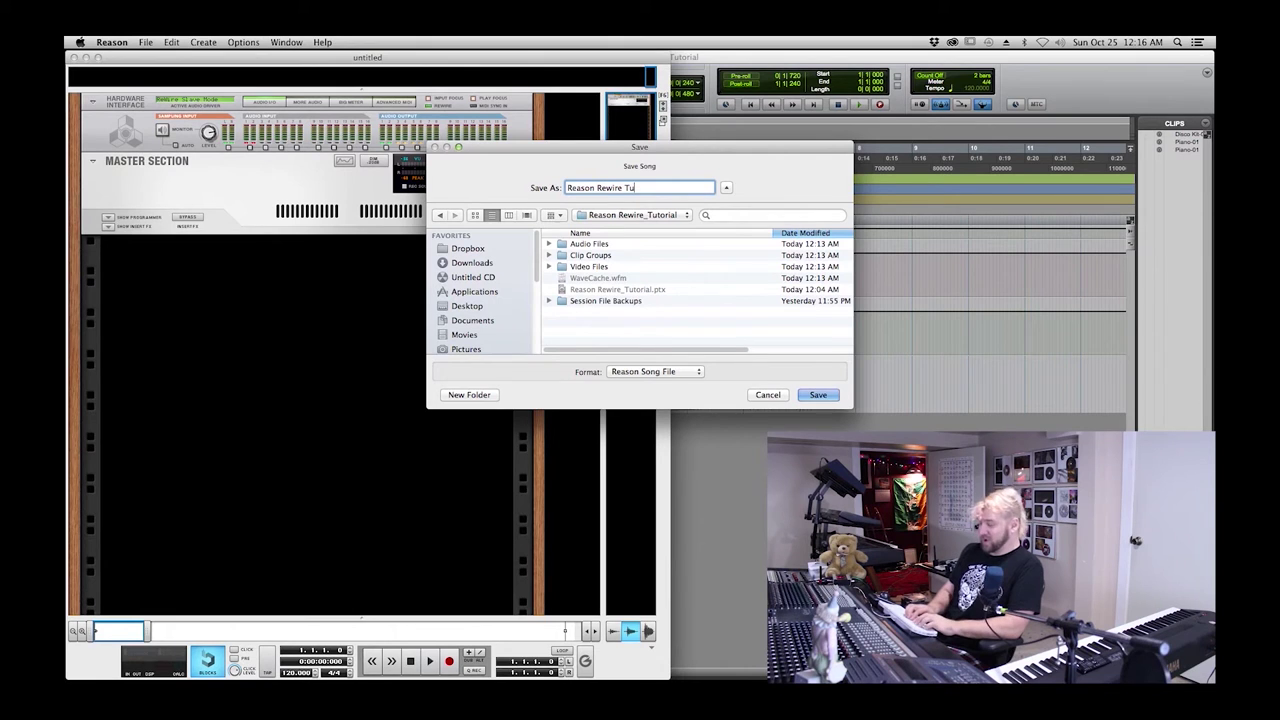
text(torial)
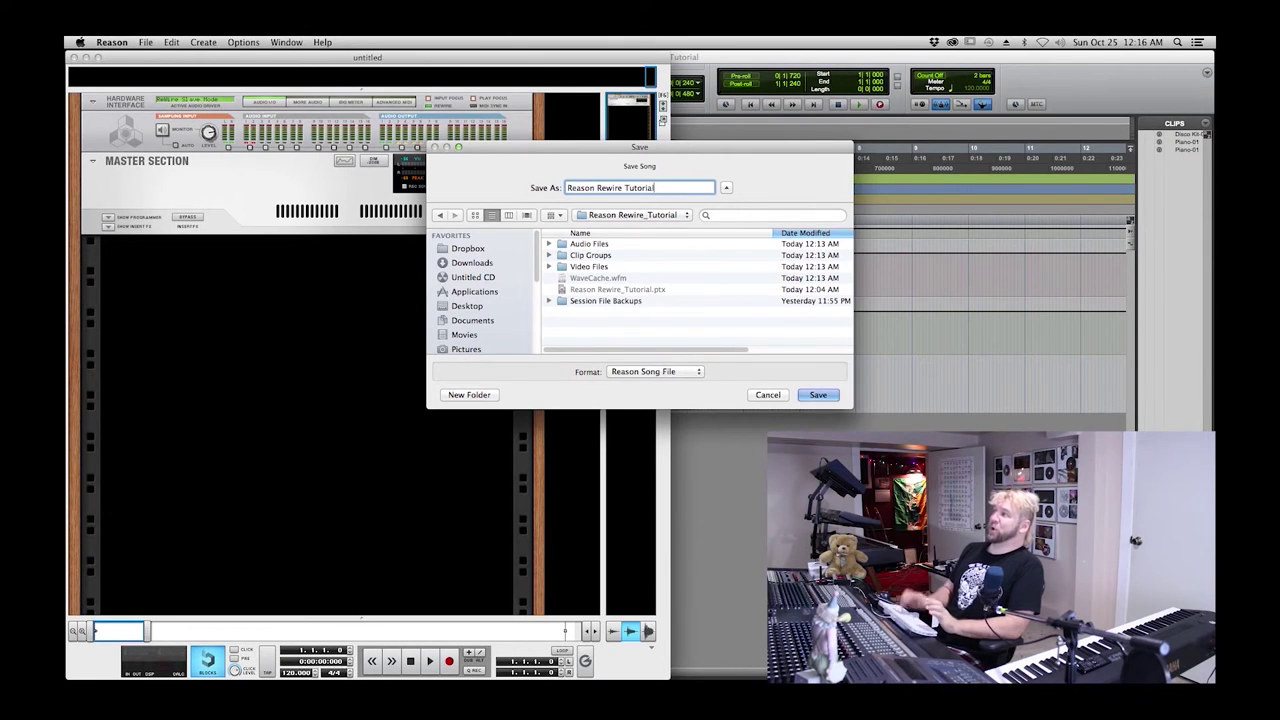
key(Return)
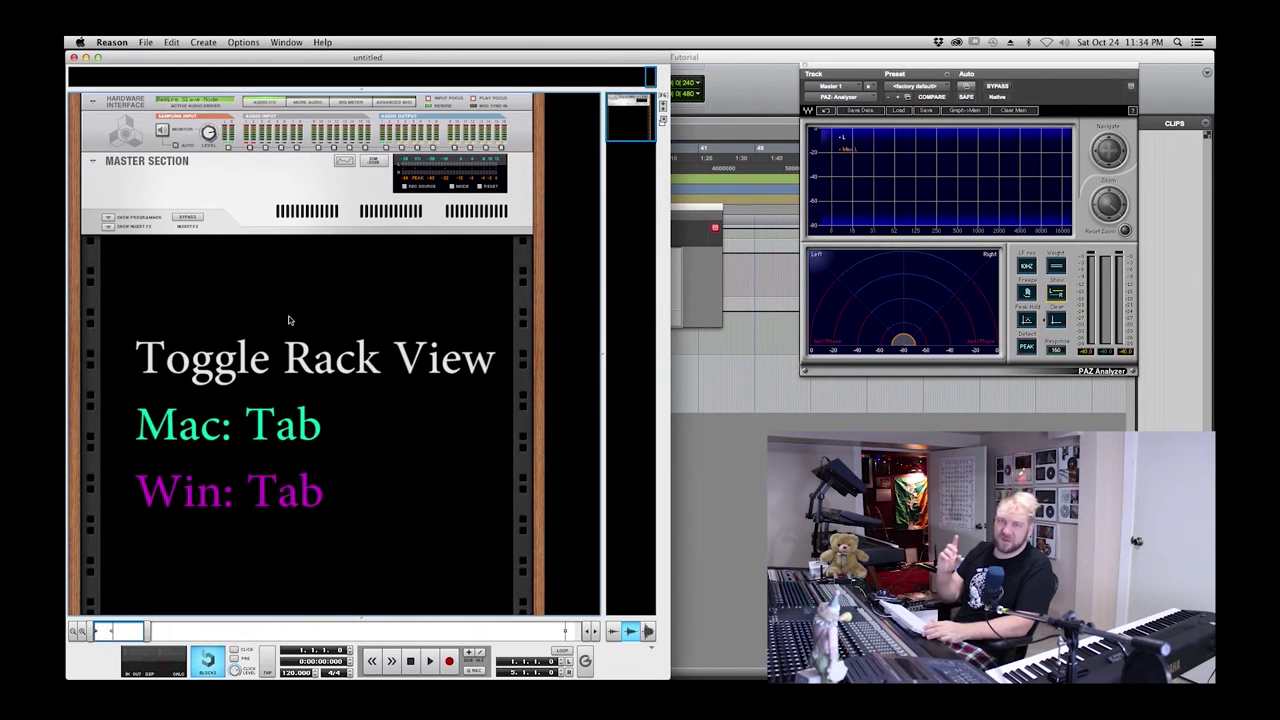
- Flip the rack, unplug the Master Section output from the Hardware Interface, and flip back
key(Tab)
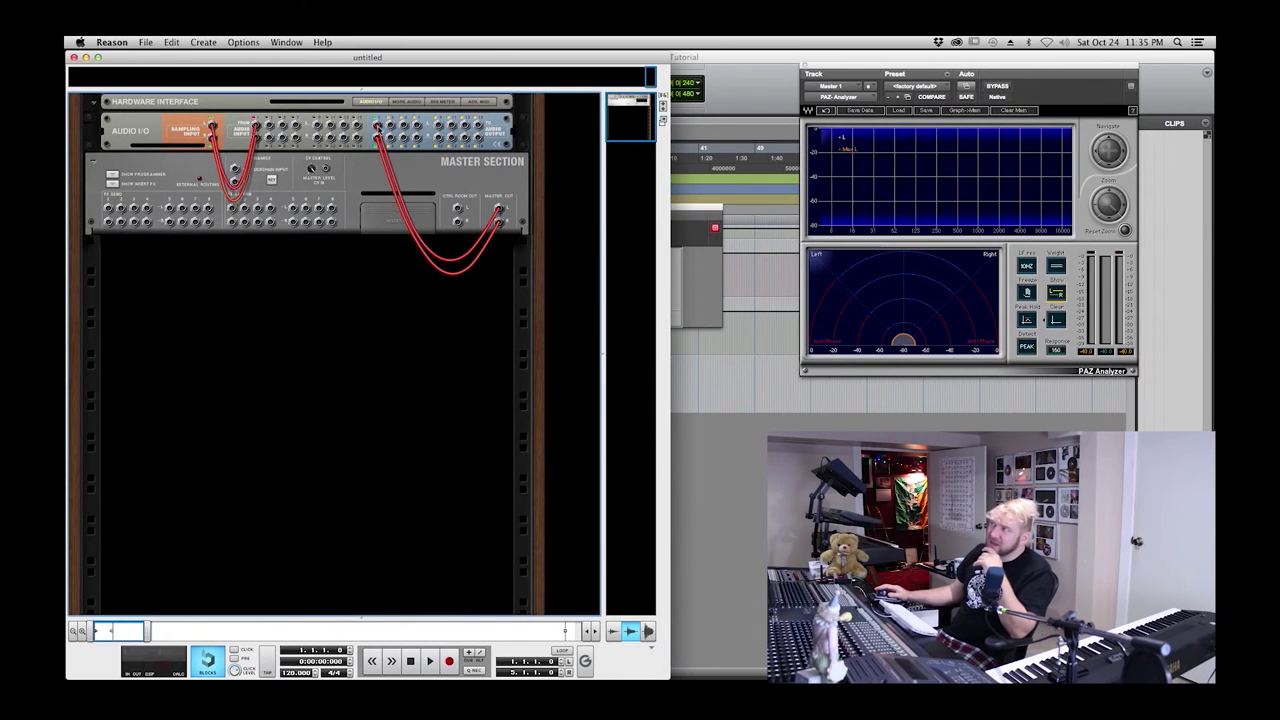
drag(380, 127, 343, 266)
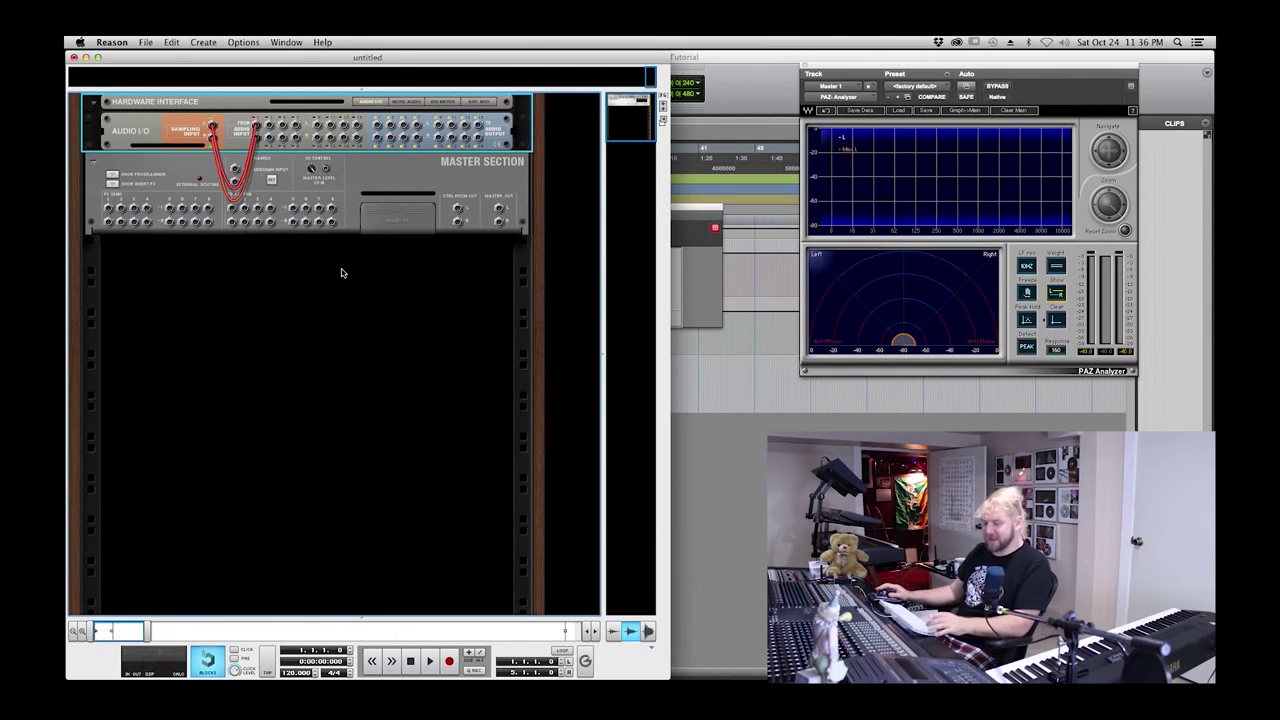
key(Tab)
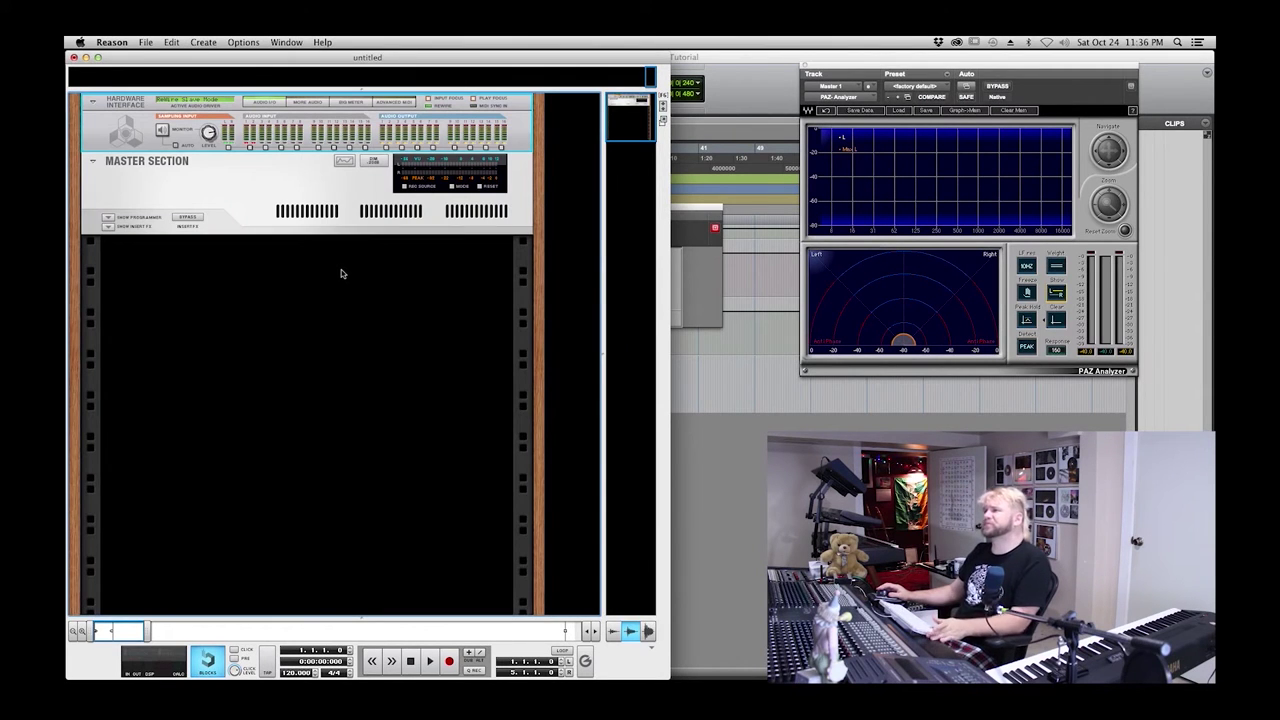
- Add a Redrum Drum Computer to the rack and rename it 'Disco Kit'
right_click(243, 292)
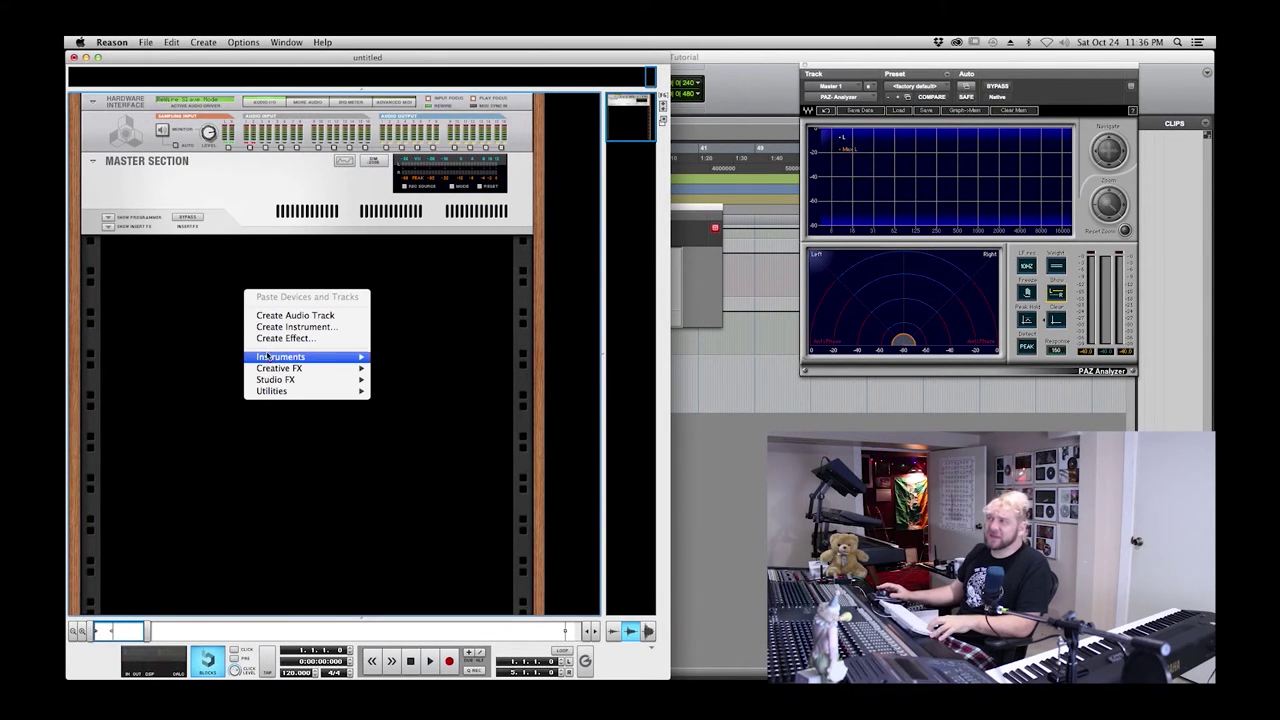
mouse_move(270, 358)
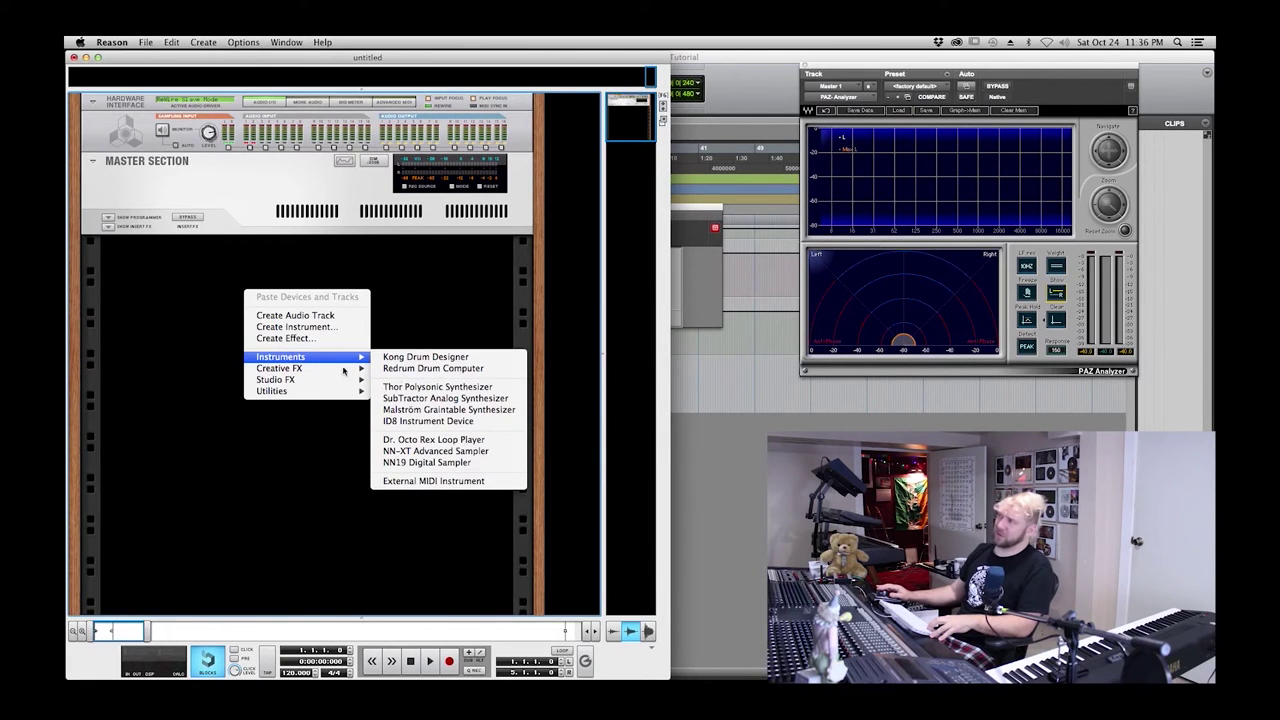
click(438, 370)
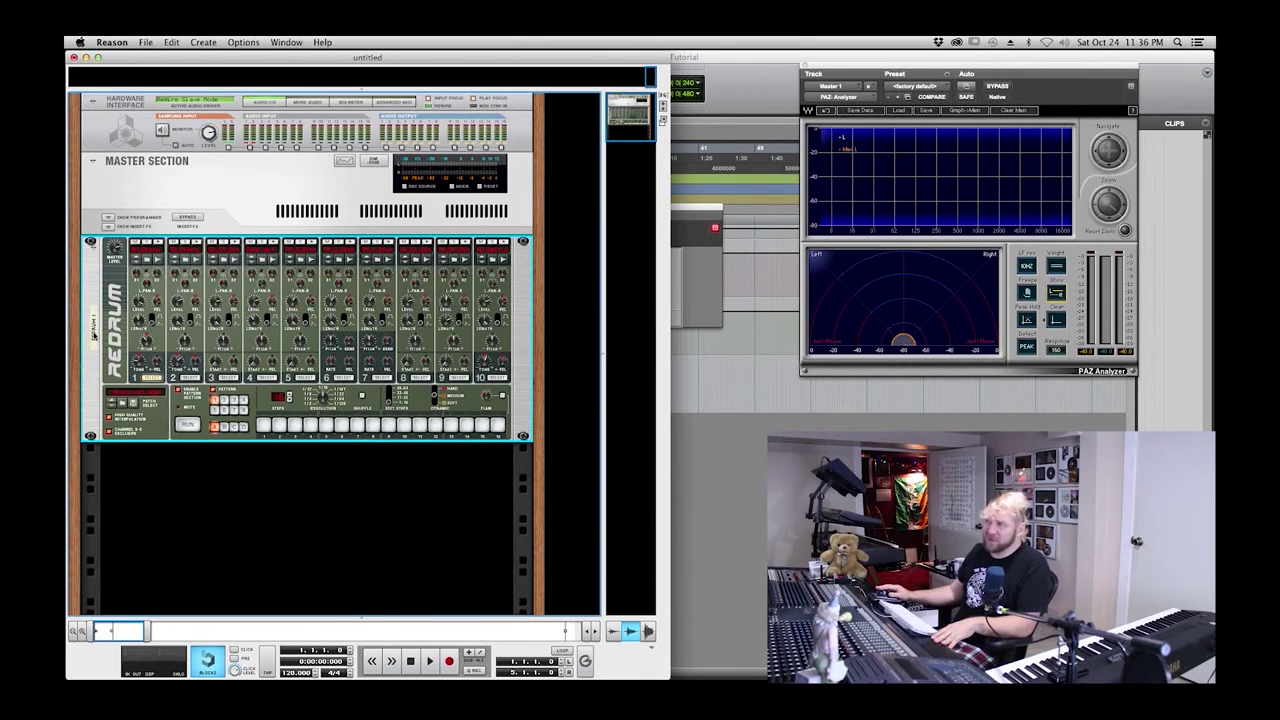
click(95, 333)
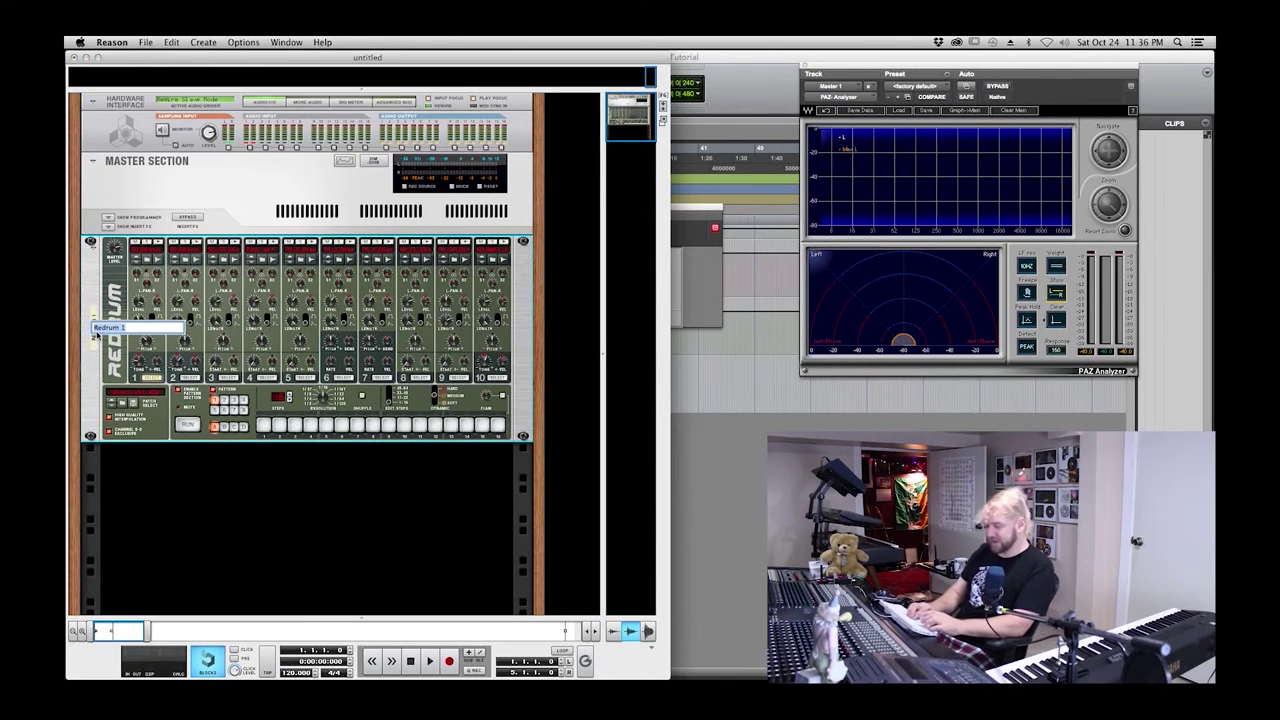
text(Disco)
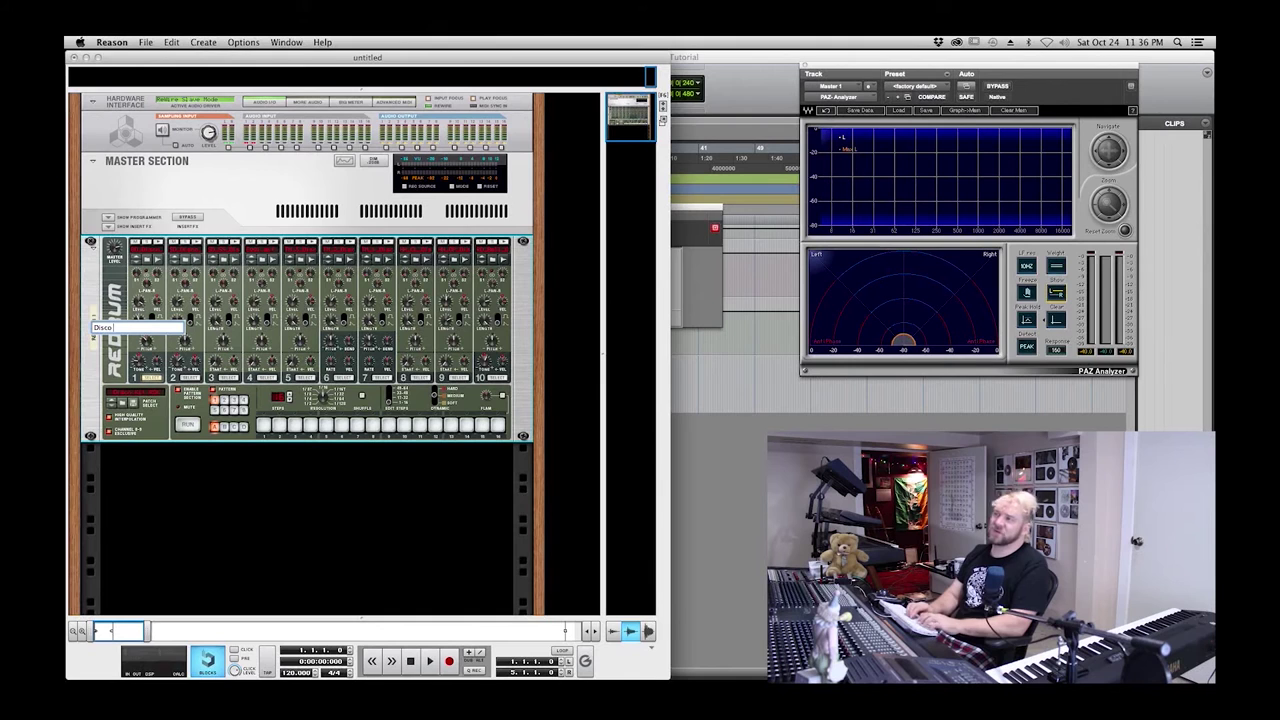
text( Kit)
key(Return)
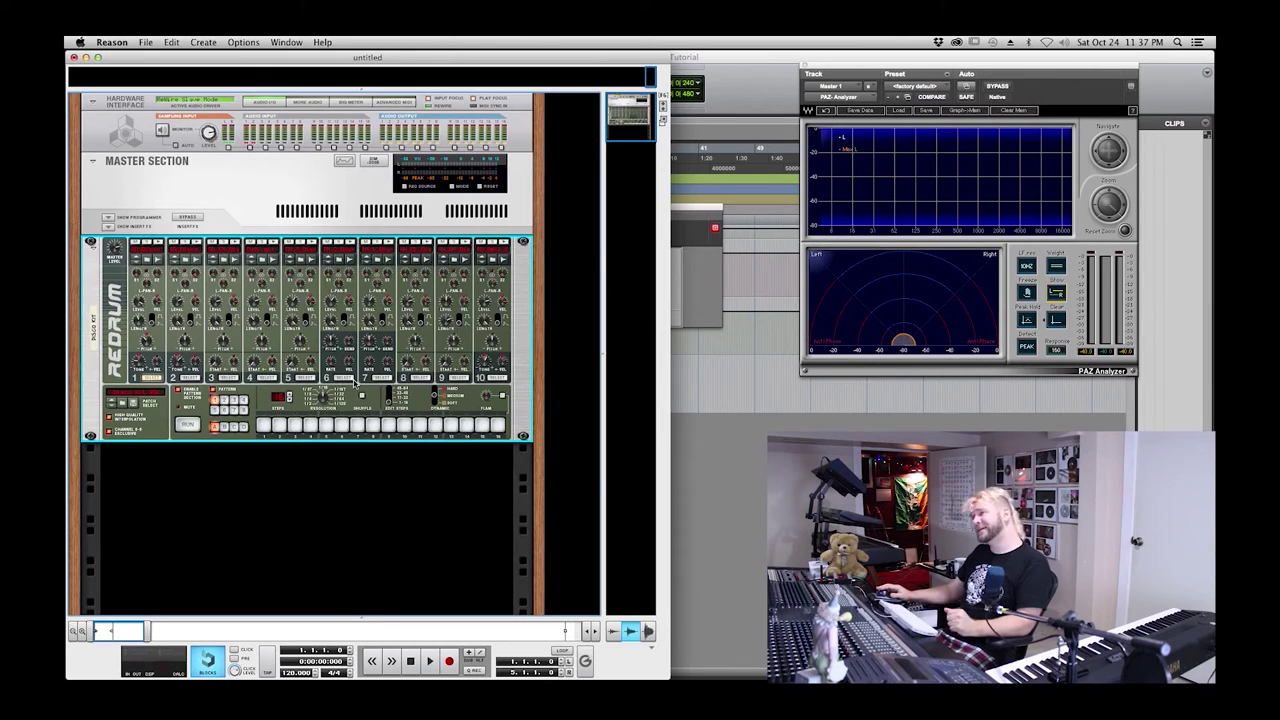
click(298, 502)
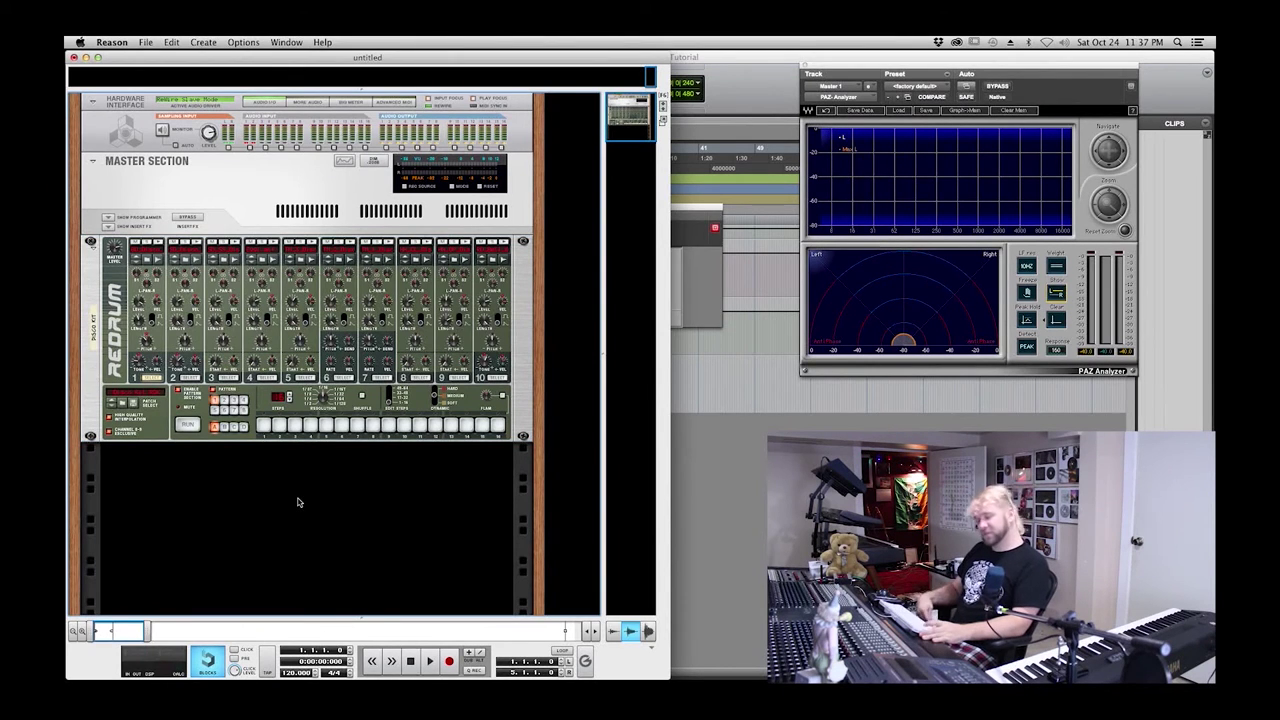
- Turn the rack around and route Redrum's stereo outputs to Hardware Interface Output 1
key(Tab)
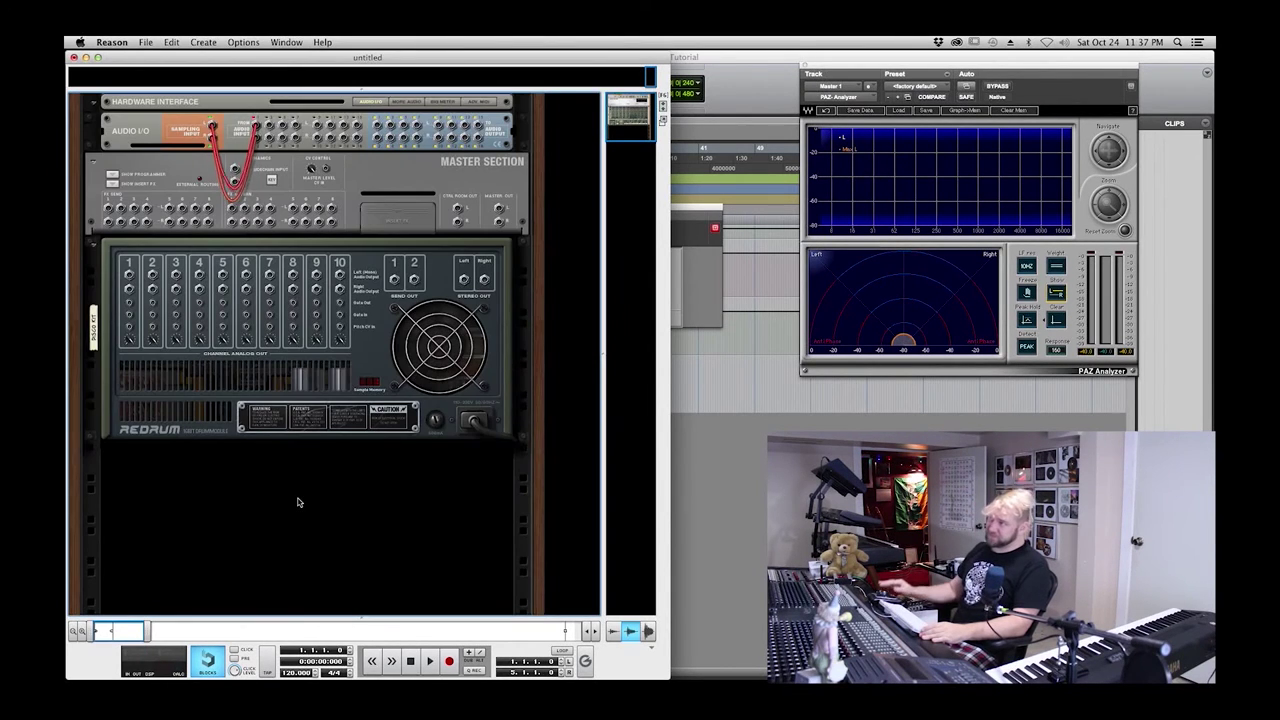
click(465, 285)
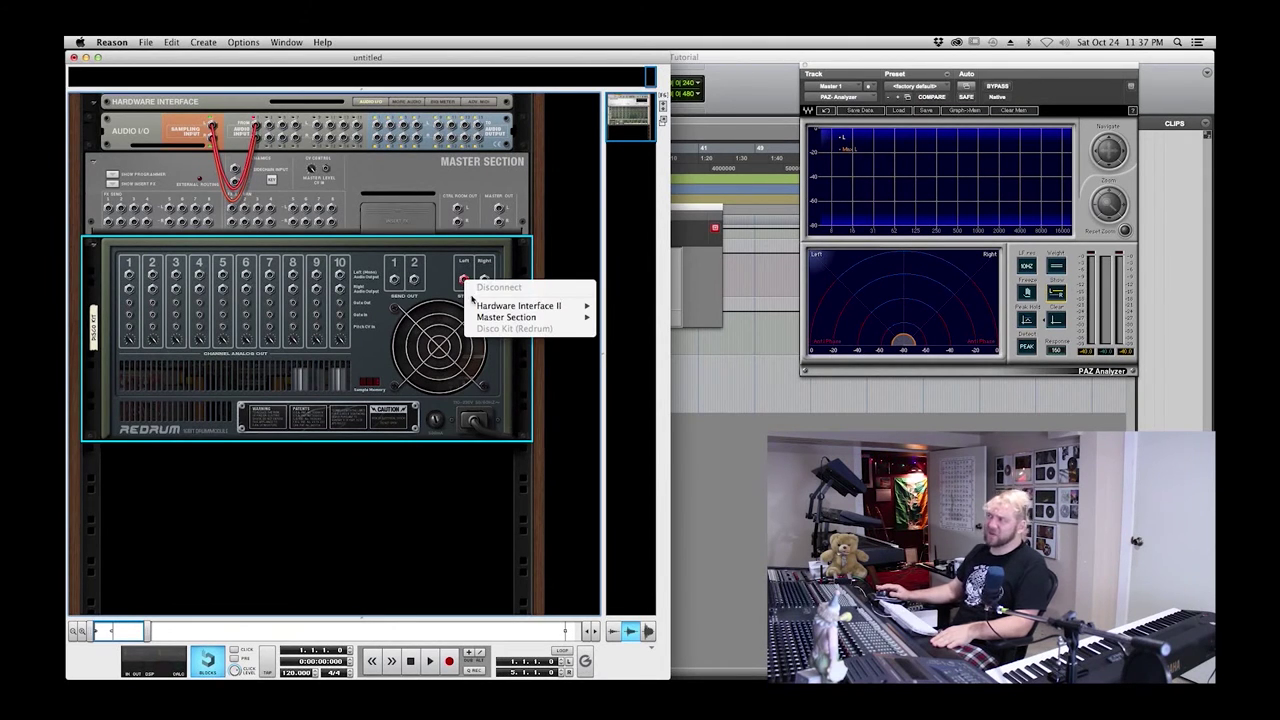
mouse_move(481, 305)
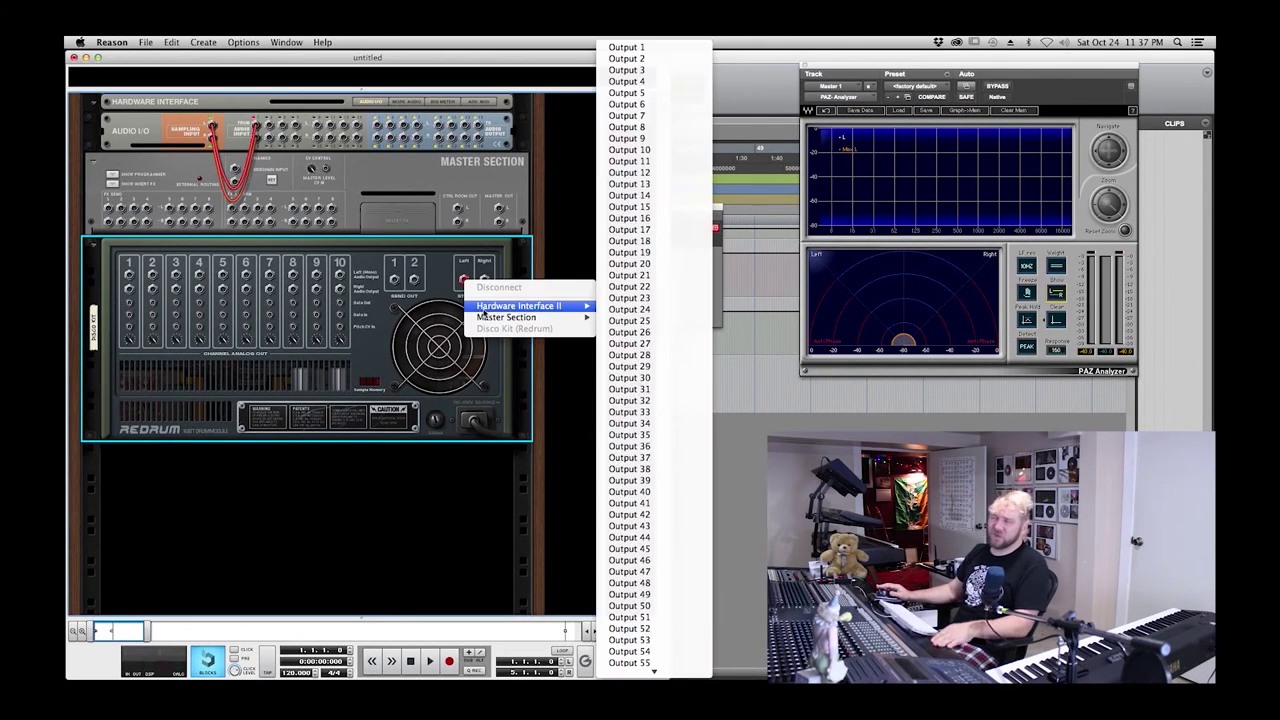
click(621, 55)
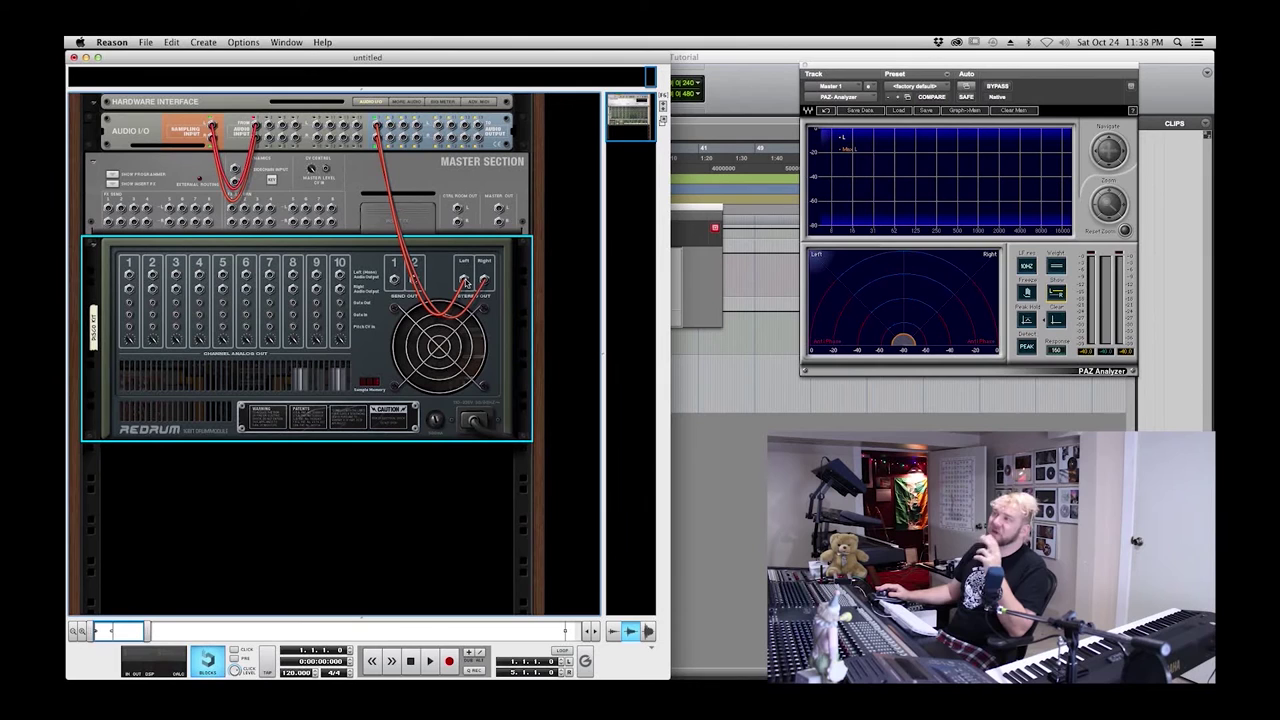
- Recheck Redrum's left output connection and re-drag its cable onto the hardware interface
mouse_move(465, 285)
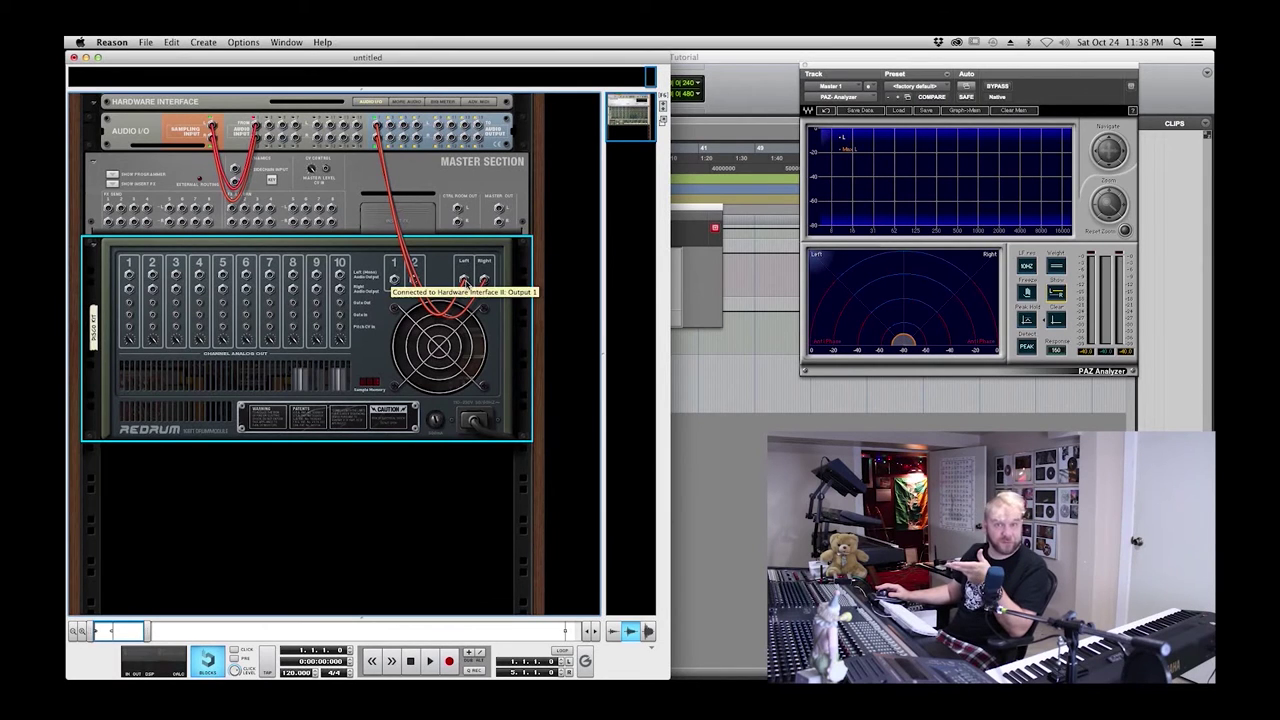
right_click(465, 285)
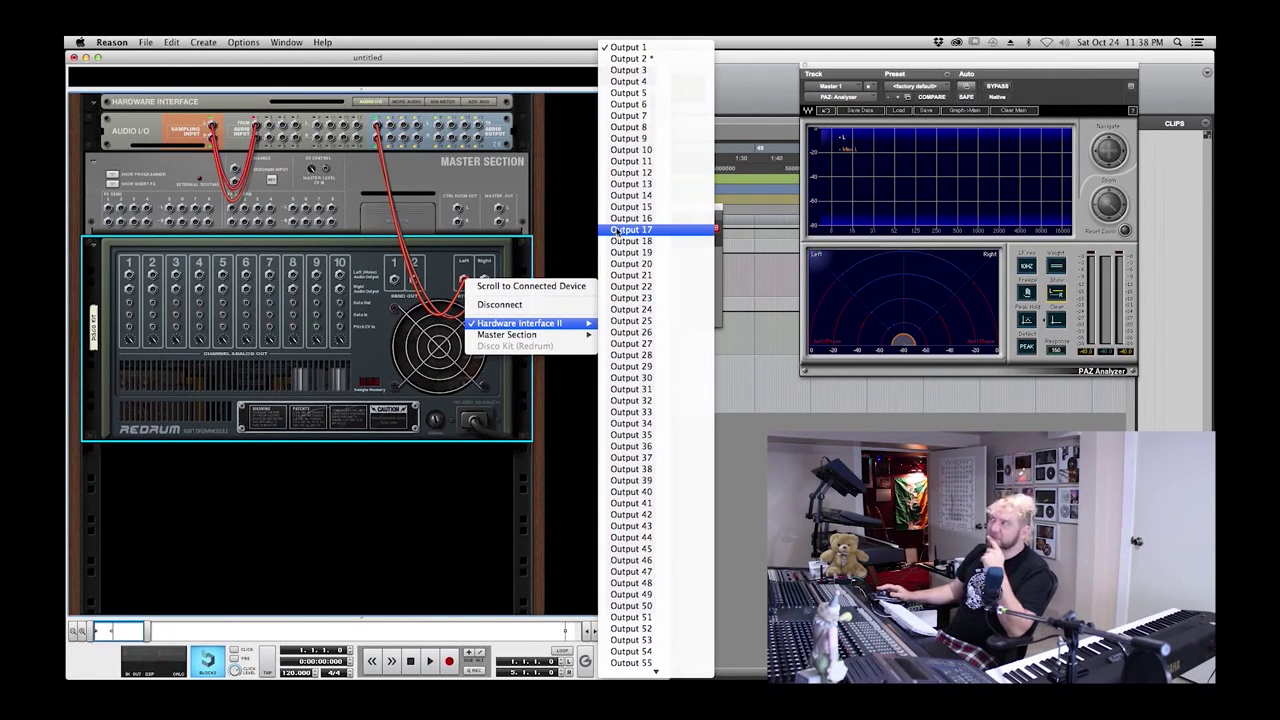
click(441, 257)
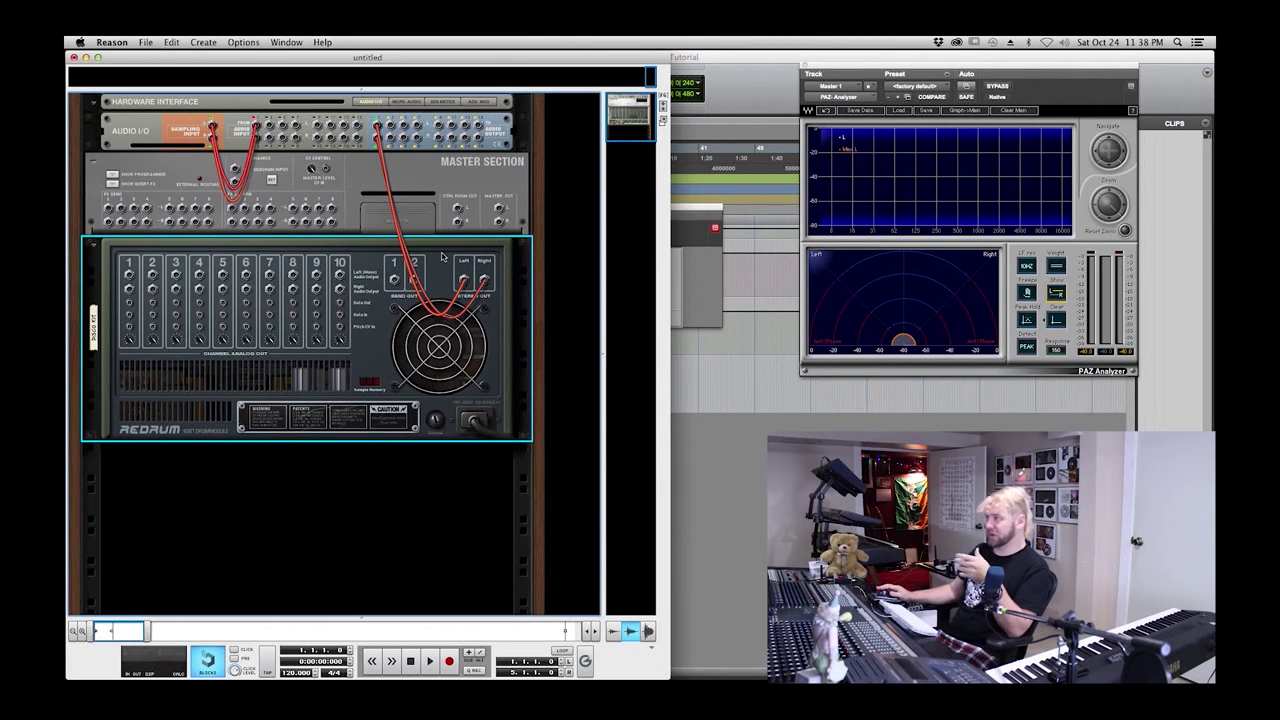
drag(462, 284, 462, 289)
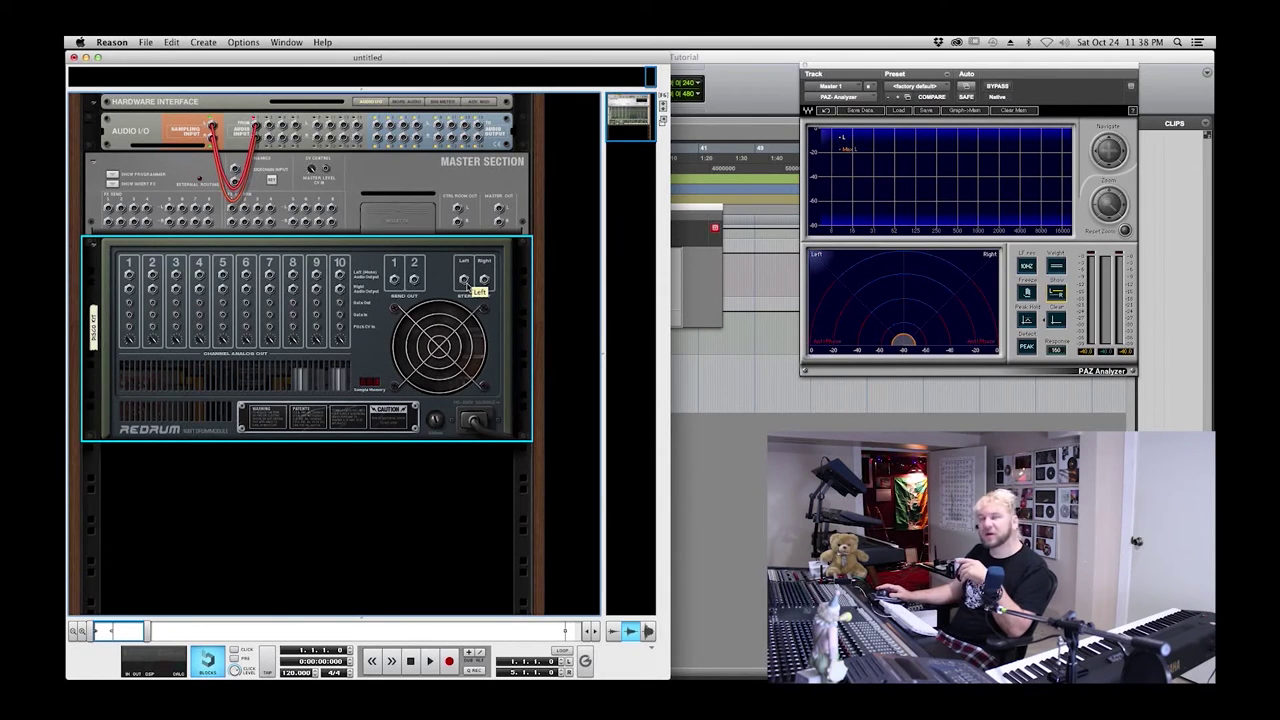
drag(465, 283, 376, 124)
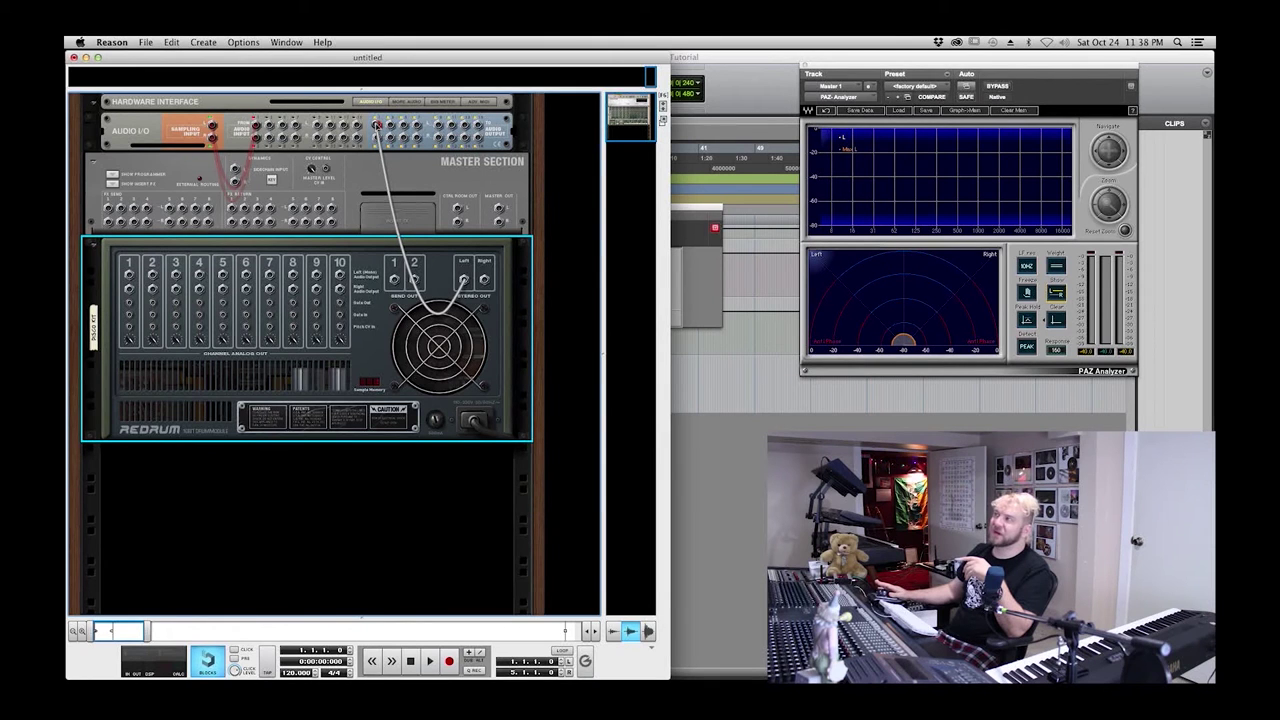
drag(376, 124, 376, 124)
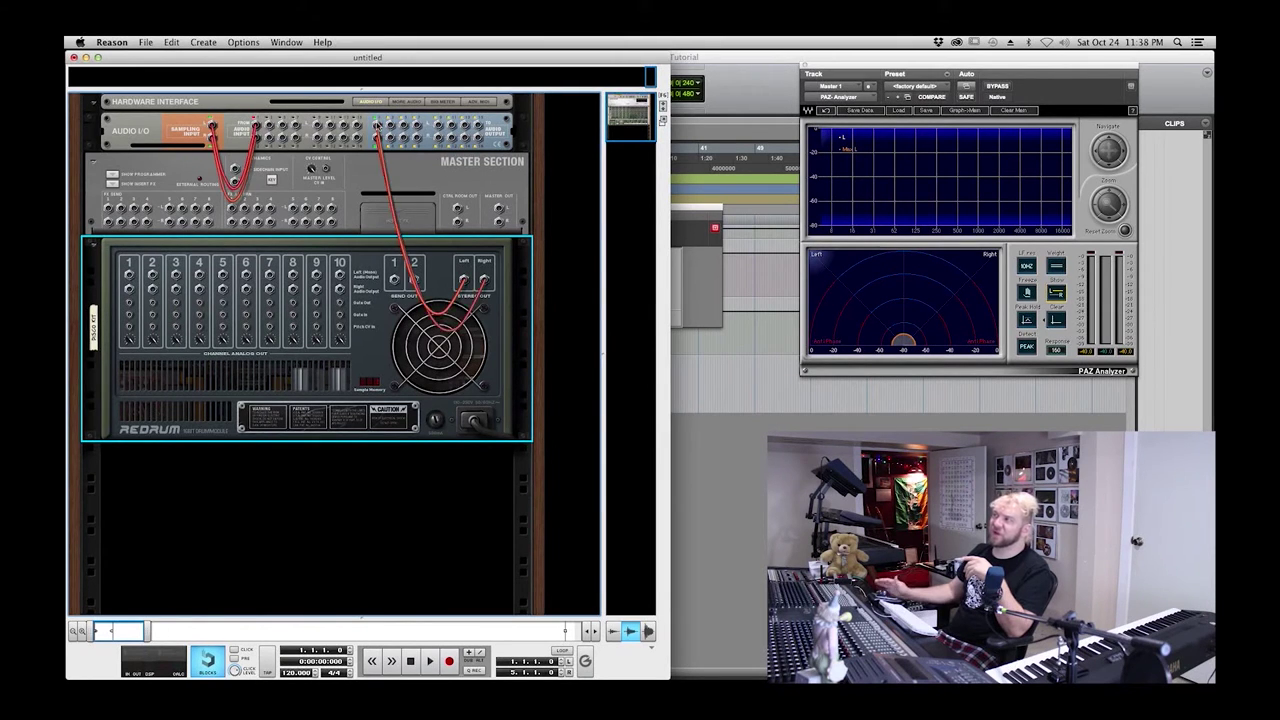
- Confirm the left output connection, reseat the Redrum in its rack slot, and show the front panels
right_click(463, 283)
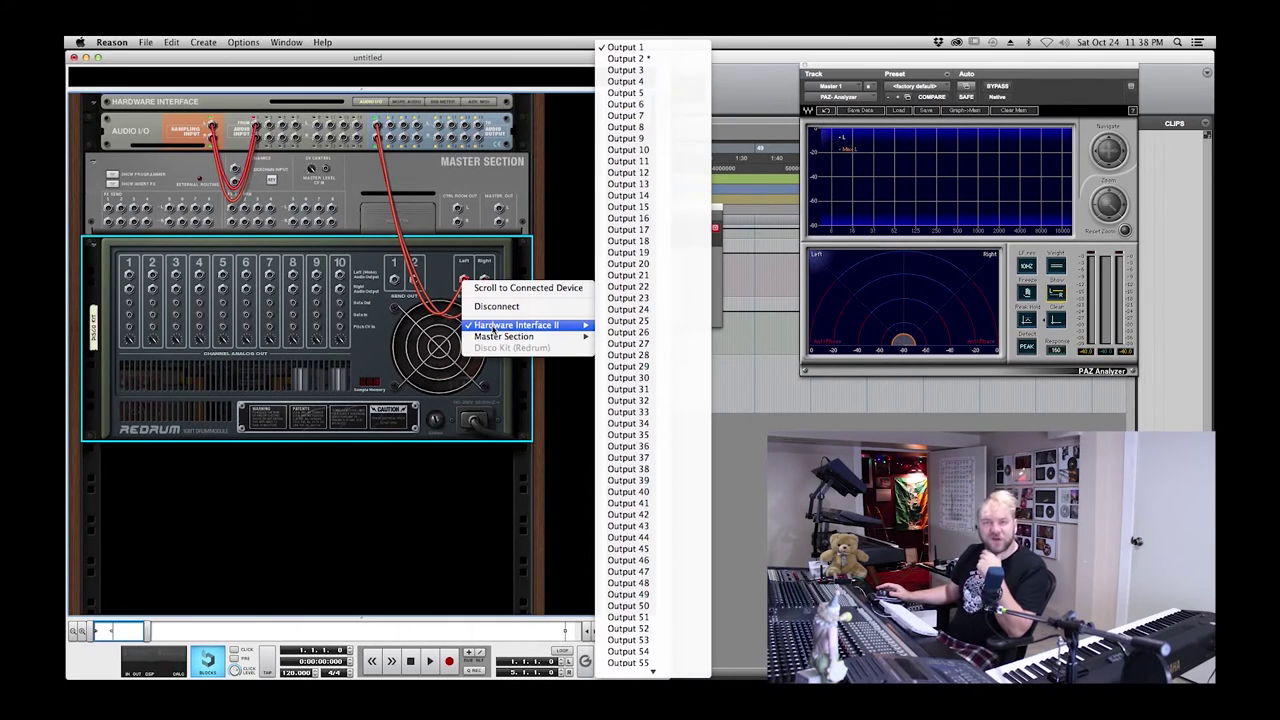
click(435, 267)
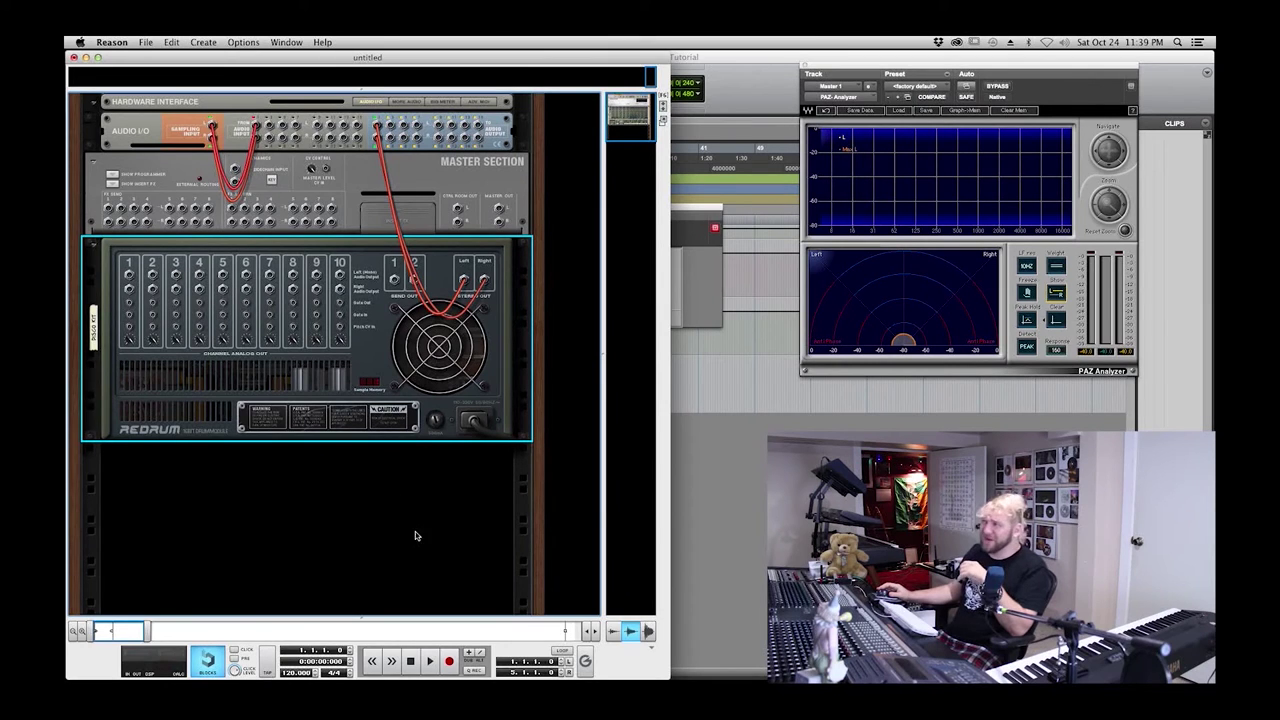
drag(398, 290, 356, 336)
drag(396, 280, 370, 318)
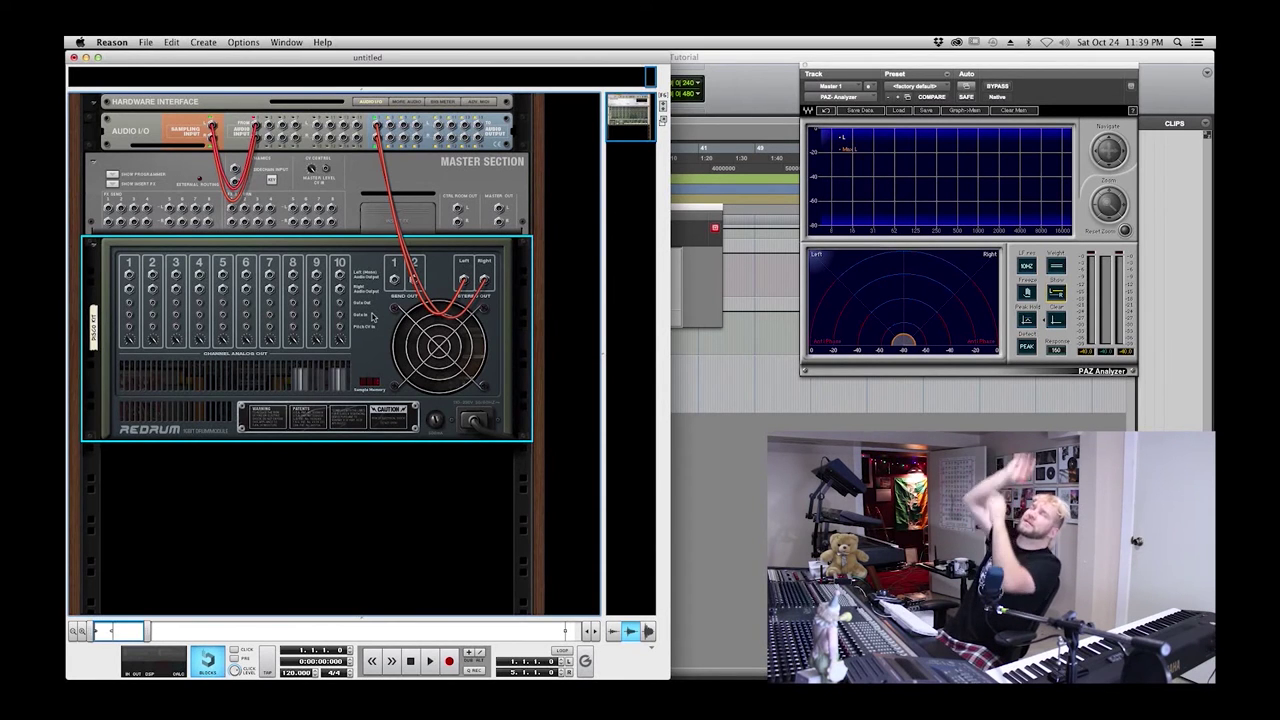
key(Tab)
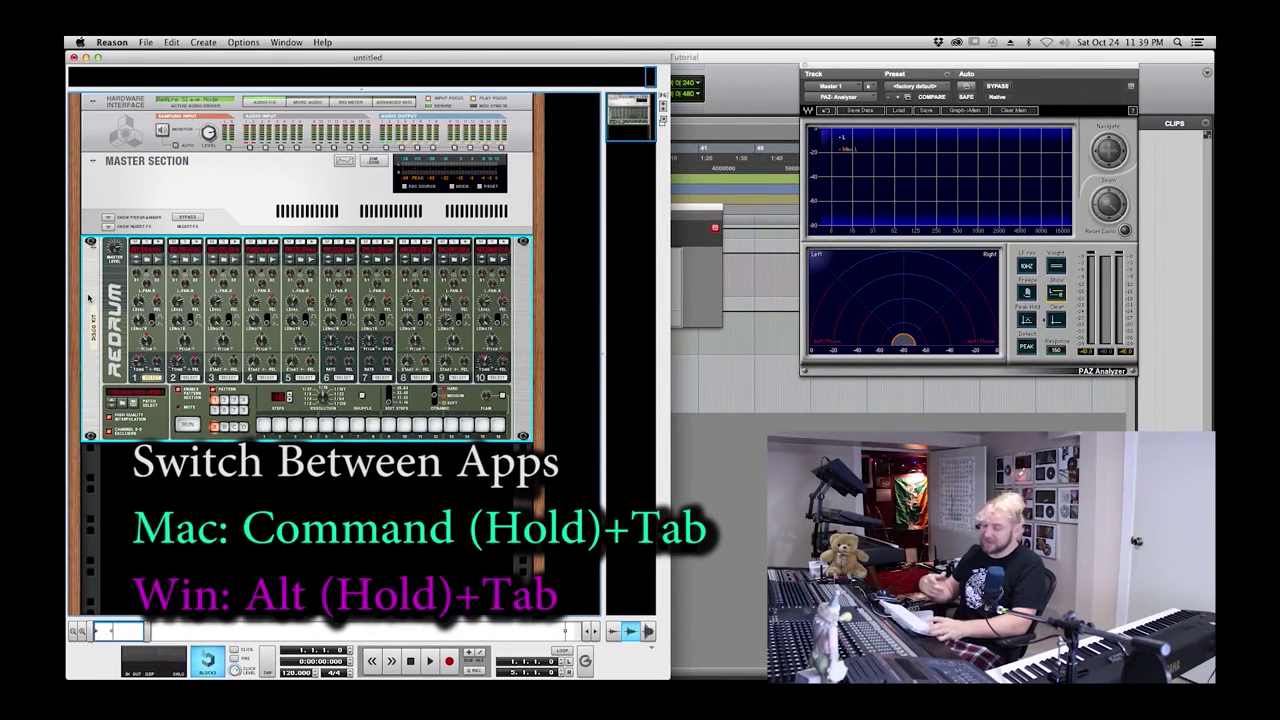
- Cycle the application switcher past Finder, QuickTime Player and Reason, landing on Pro Tools
key(super+Tab)
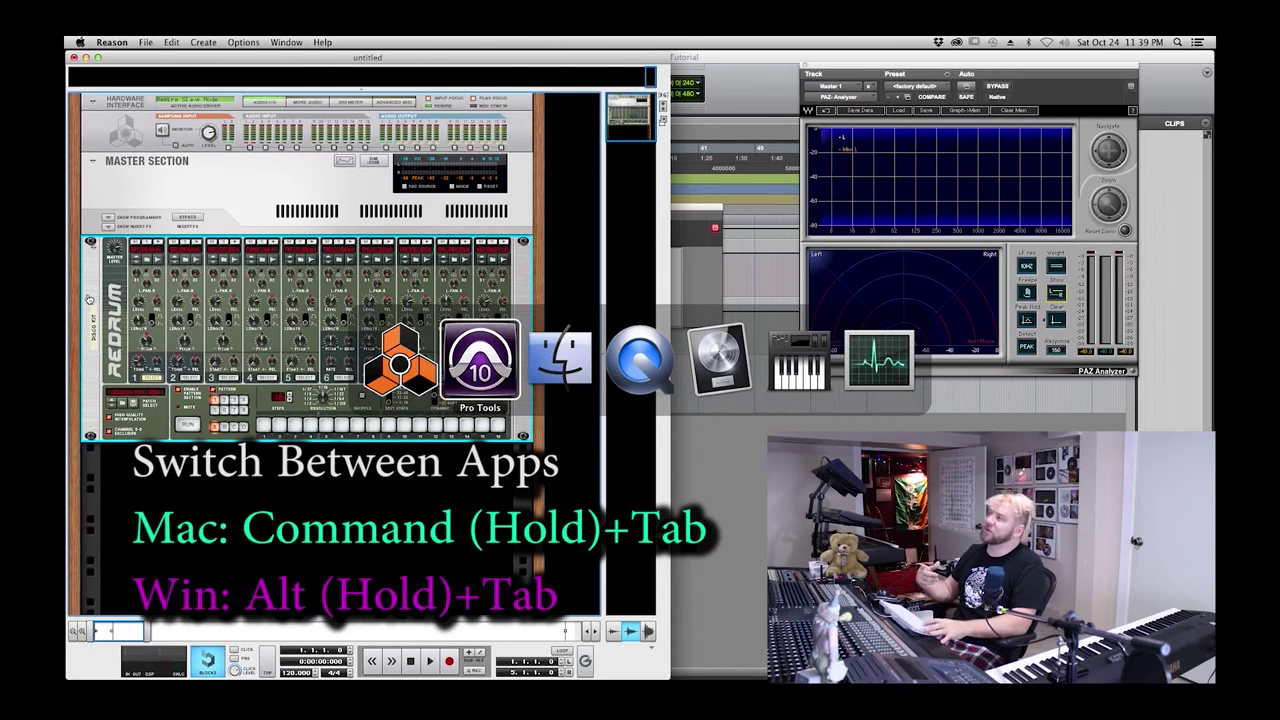
key(super+Tab)
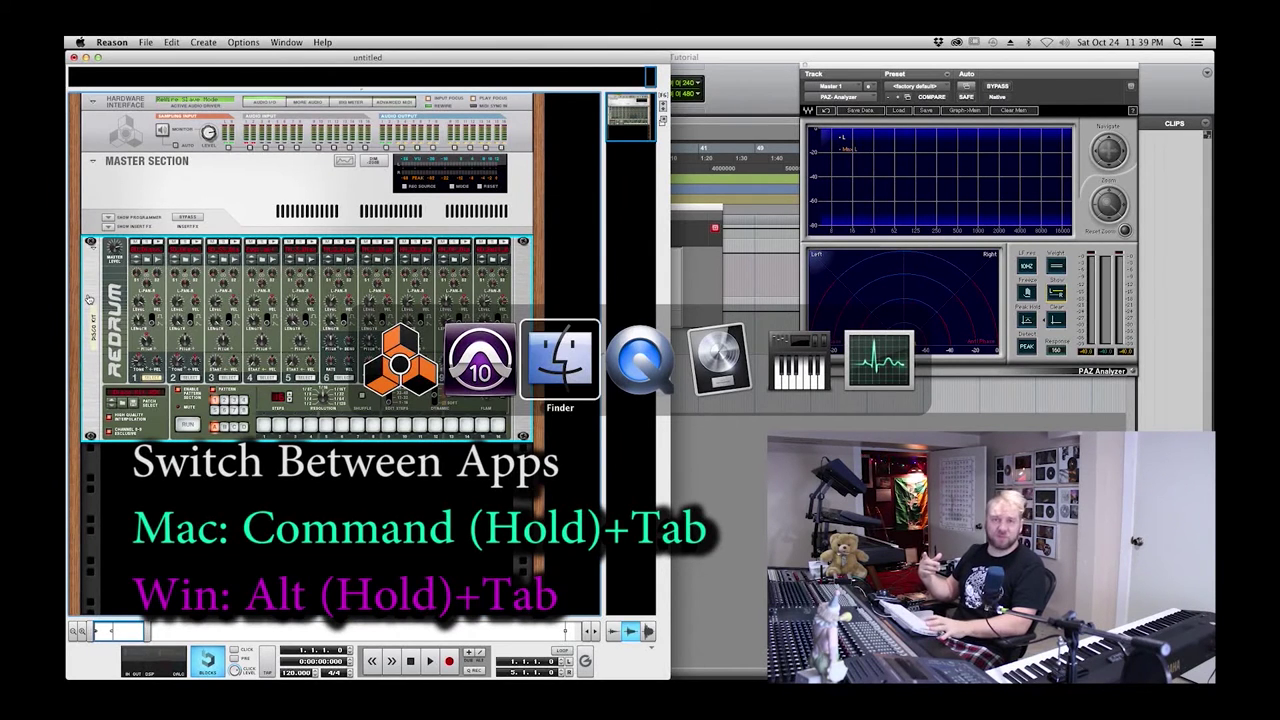
key(super+Tab)
key(super+Tab)
key(super+Tab)
key(super+Tab)
key(super+Tab)
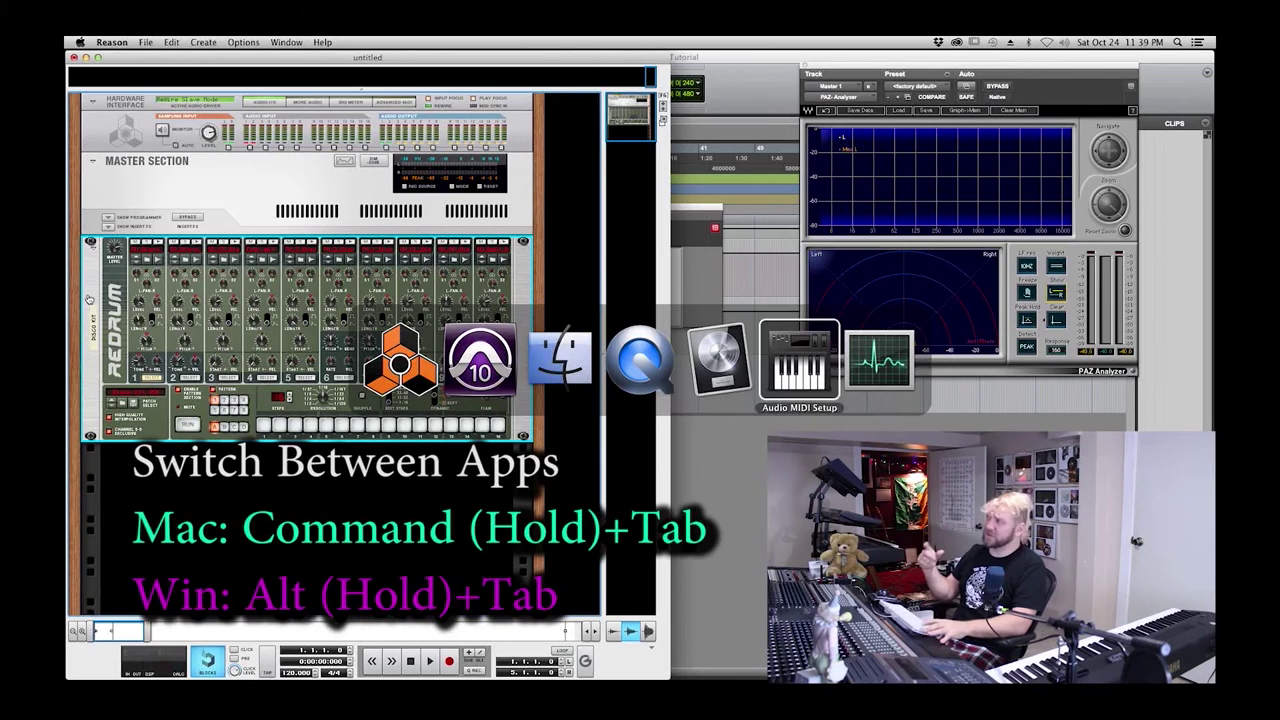
key(super+Tab)
key(super+Tab)
key(super+Tab)
key(super+Tab)
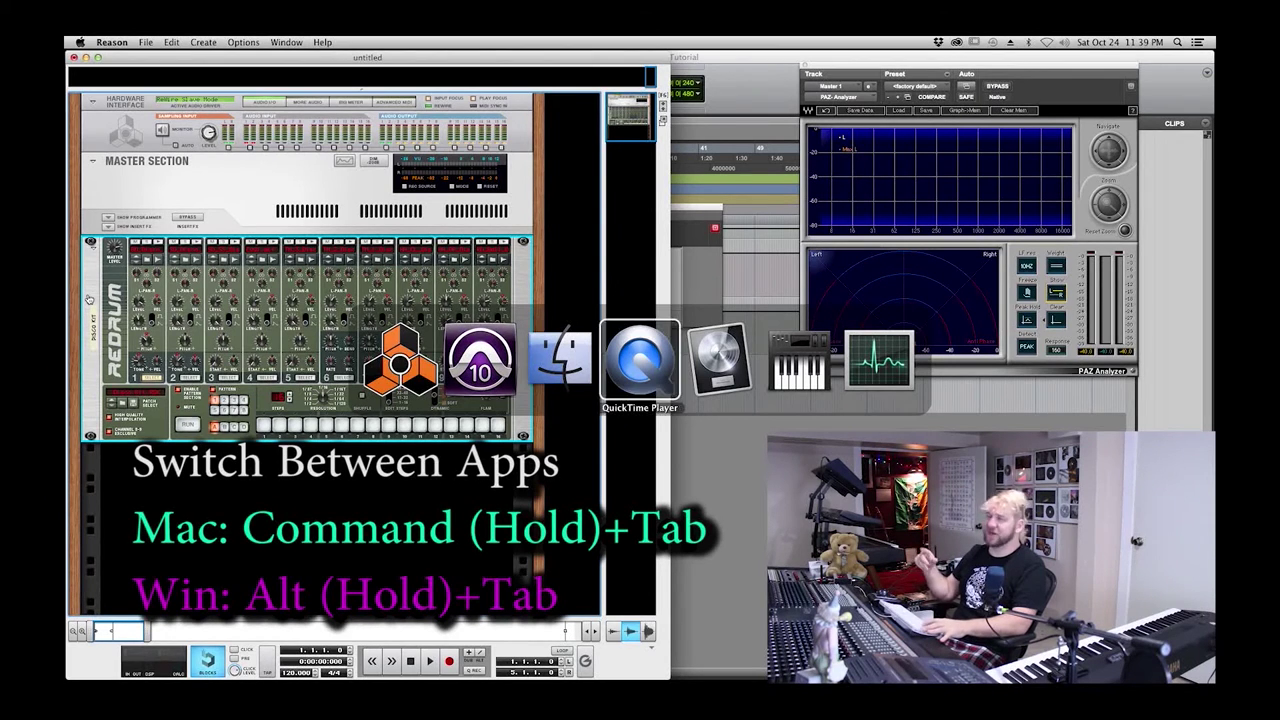
key(super+Tab)
key(super+Tab)
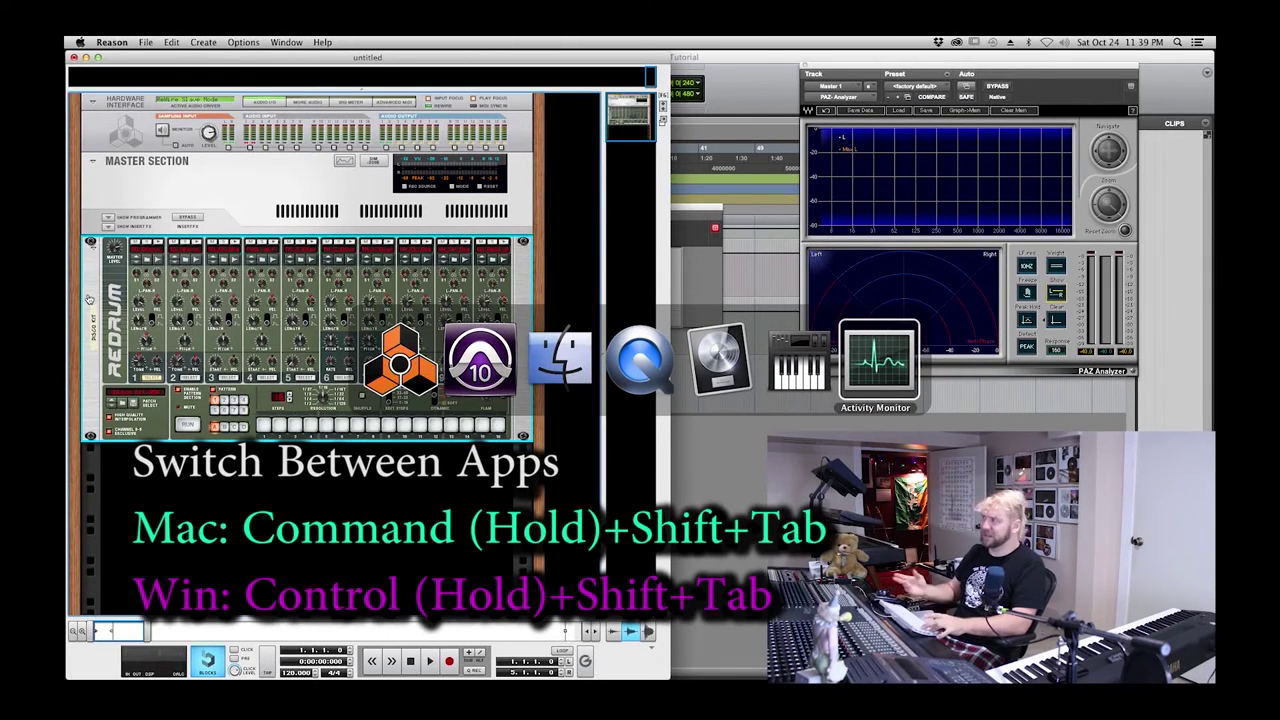
key(super+shift+Tab)
key(super+shift+Tab)
key(super+shift+Tab)
key(super+shift+Tab)
key(super+shift+Tab)
key(super+shift+Tab)
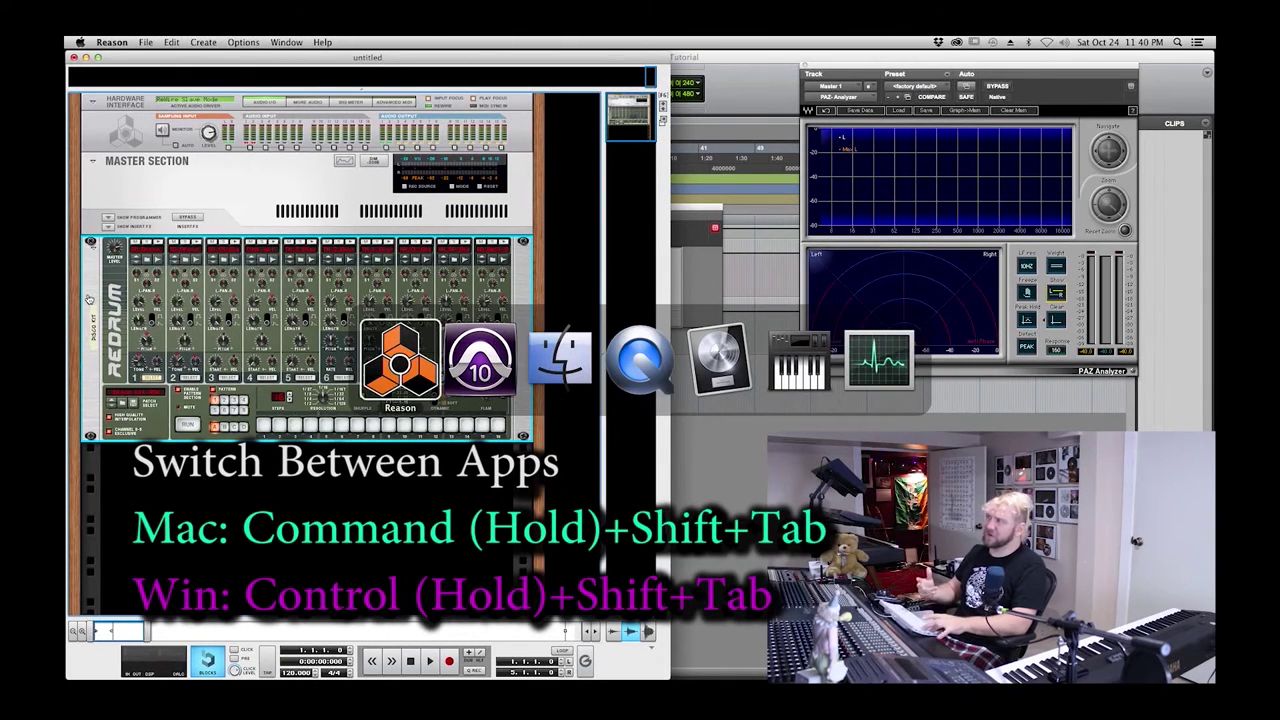
key(super+shift+Tab)
key(super+shift+Tab)
key(super+shift+Tab)
key(super+shift+Tab)
key(super+shift+Tab)
key(super+Tab)
key(super+Tab)
key(super+Tab)
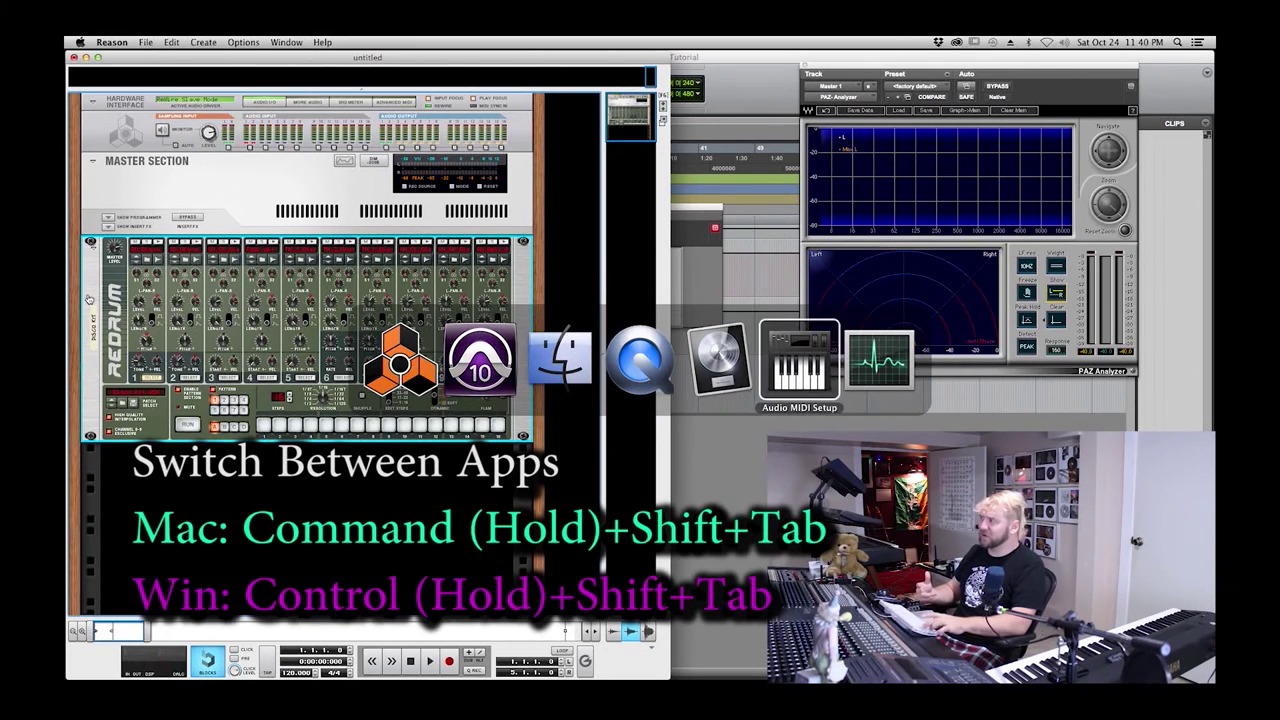
key(super+Tab)
key(super+shift+Tab)
key(super+shift+Tab)
key(super+shift+Tab)
key(super+shift+Tab)
key(super+Tab)
key(super+Tab)
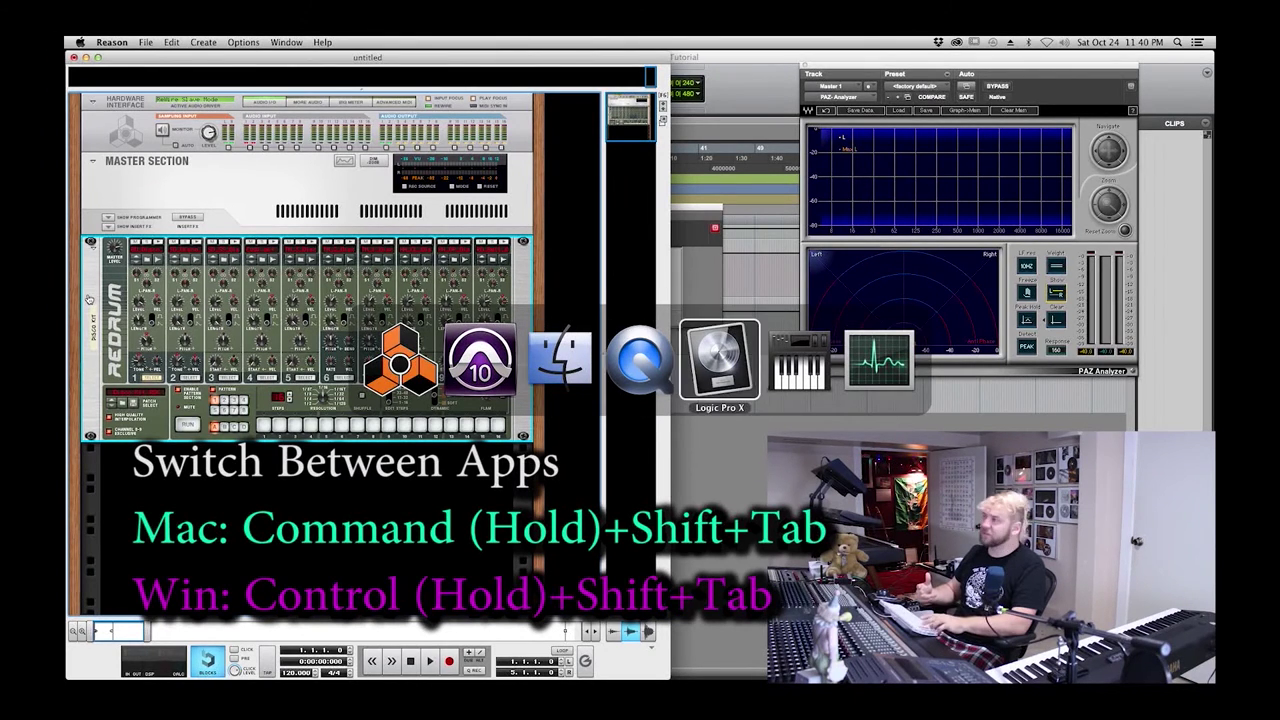
key(super+shift+Tab)
key(super+shift+Tab)
key(super+shift+Tab)
key(super+Tab)
key(super+Tab)
key(super+shift+Tab)
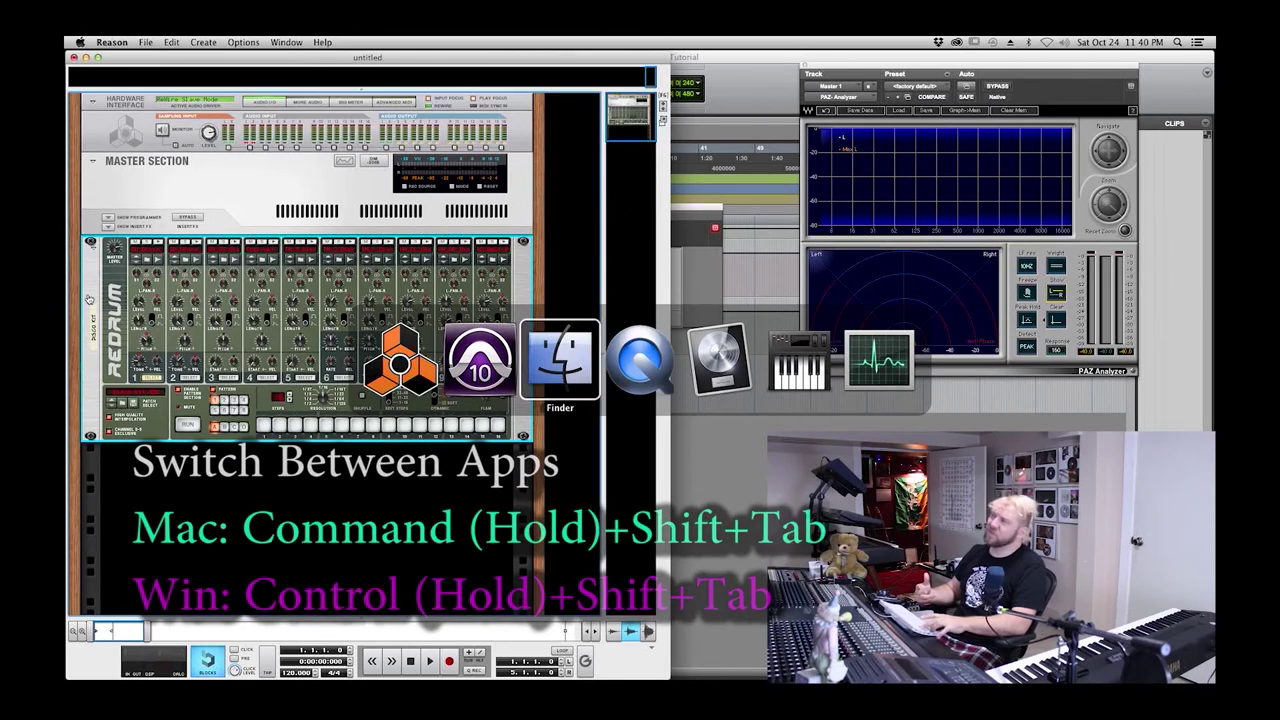
key(super+shift+Tab)
key(super+shift+Tab)
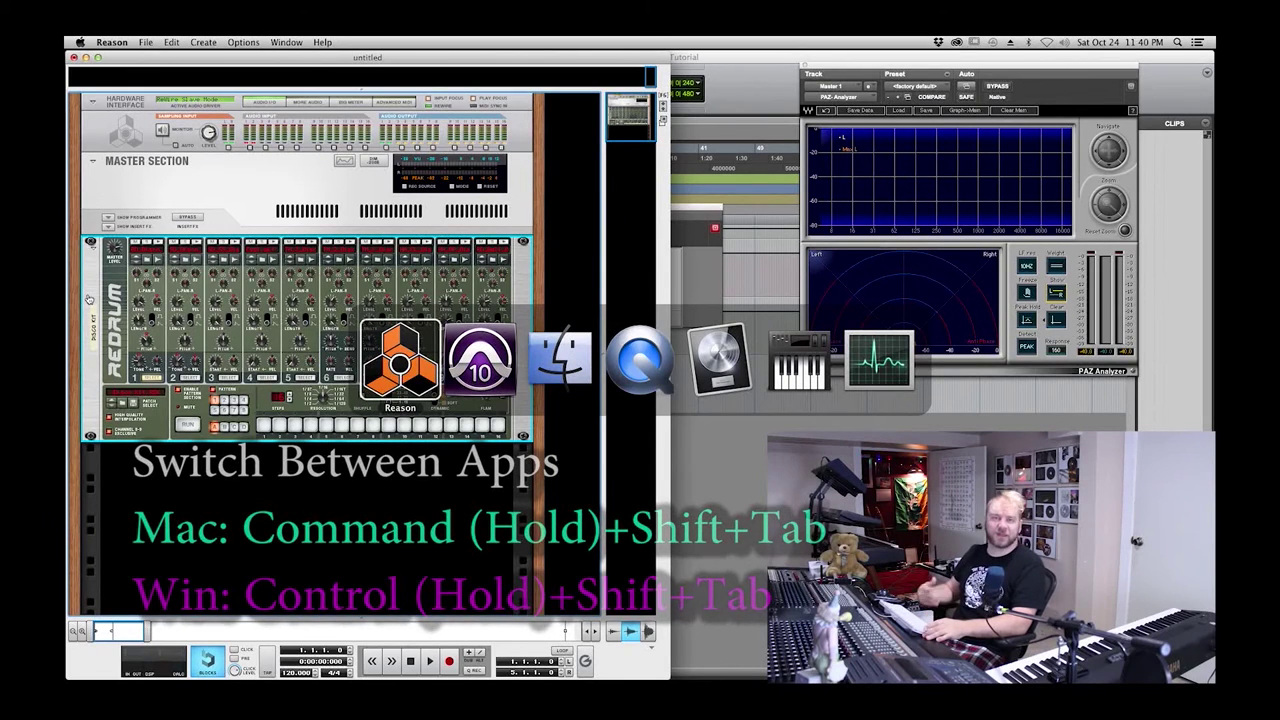
key(super+Tab)
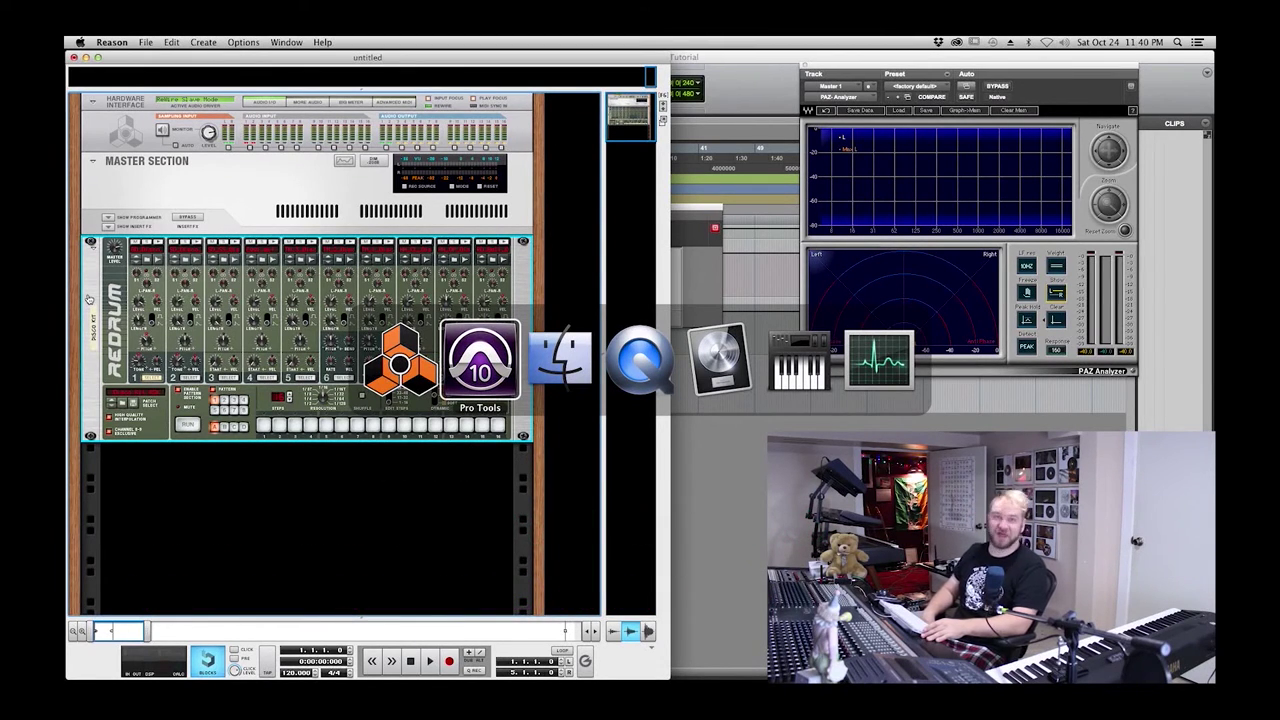
key(super+Tab)
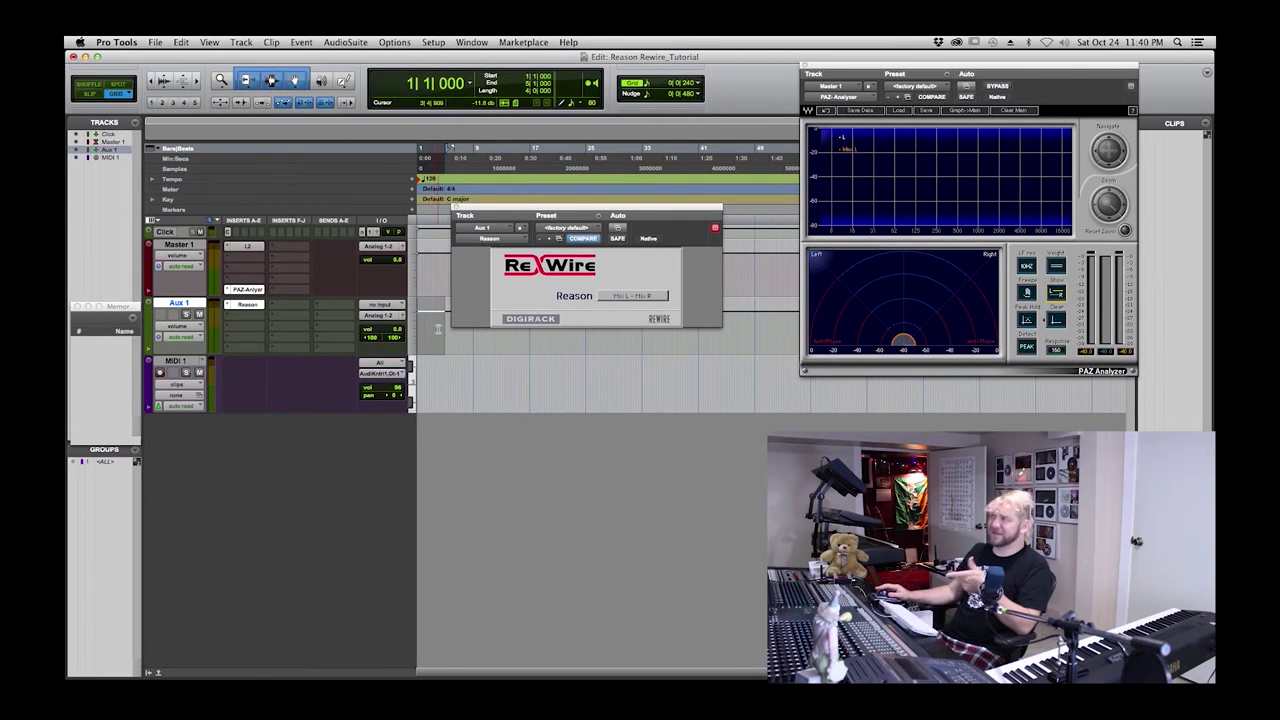
click(455, 206)
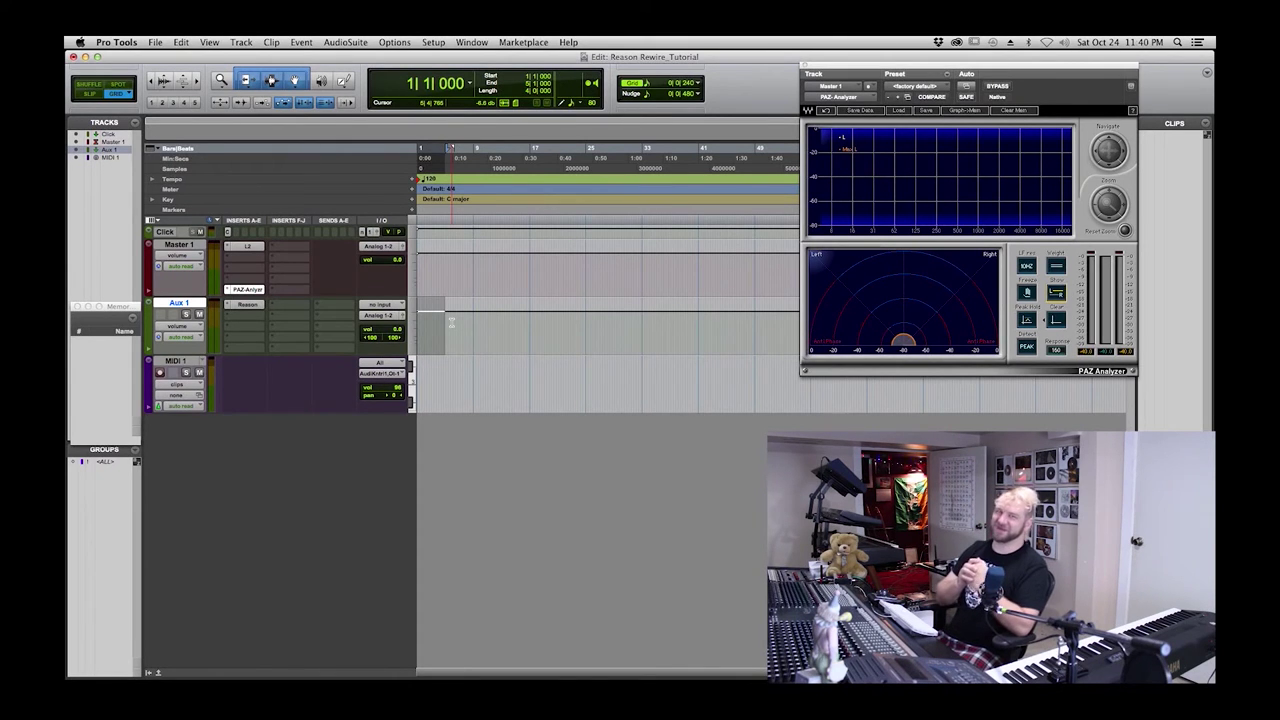
click(470, 318)
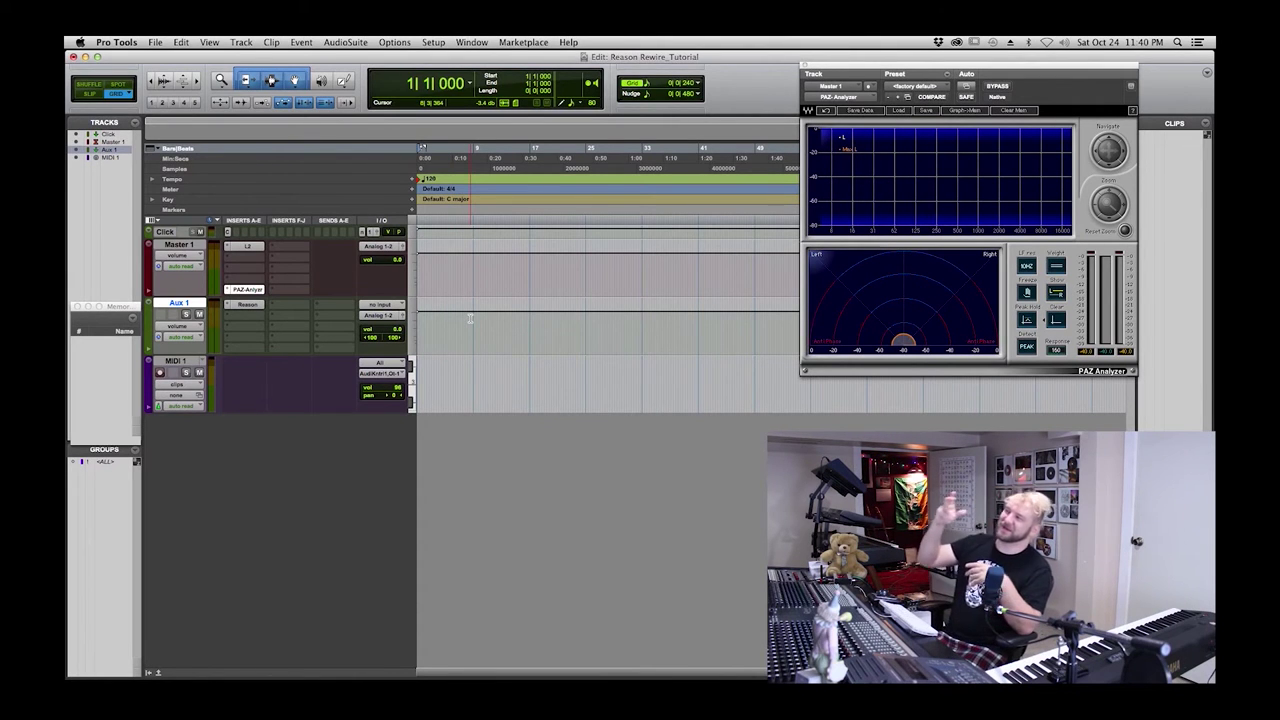
key(Return)
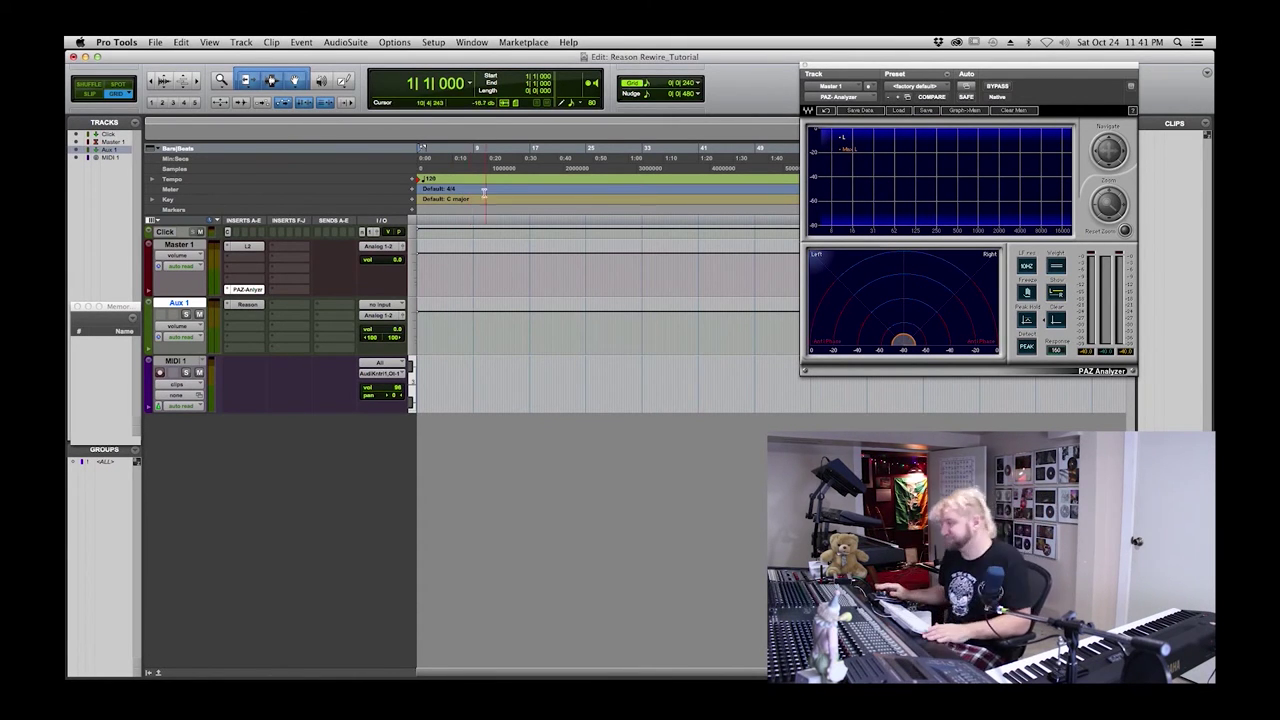
click(249, 310)
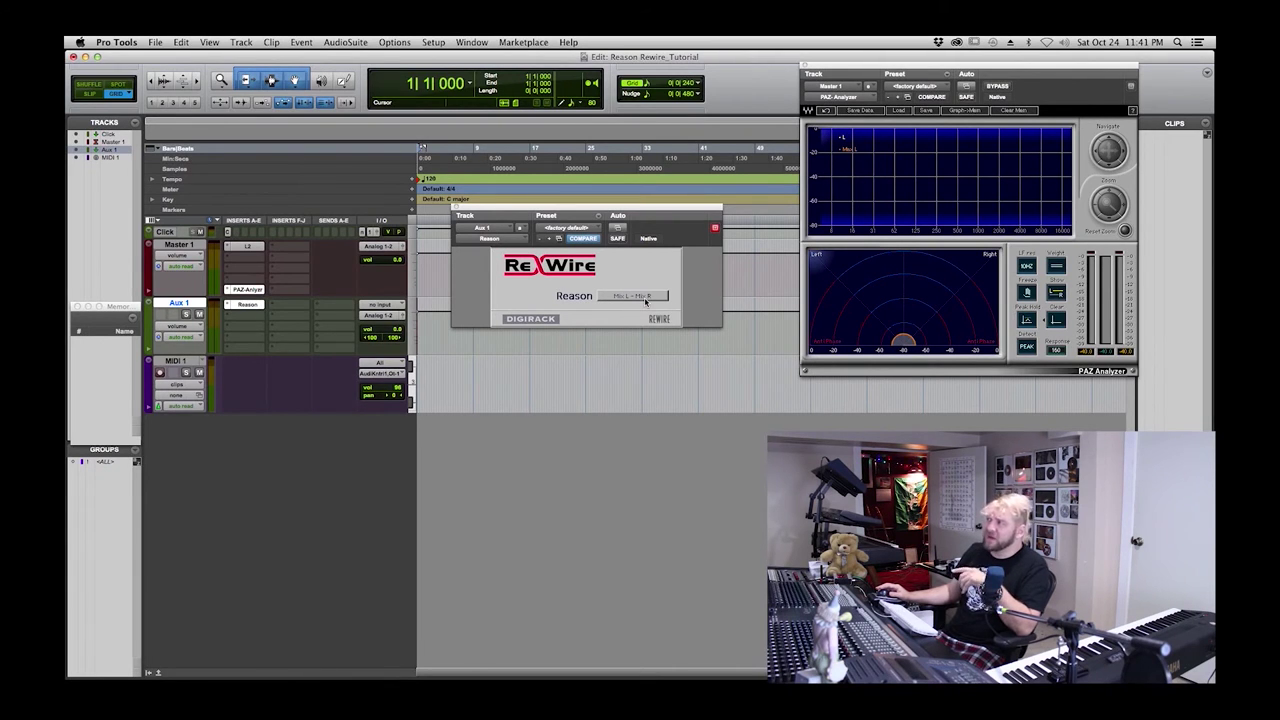
- Leave the ReWire output at Mix L - Mix R, close the plug-in window, and select MIDI 1
click(644, 297)
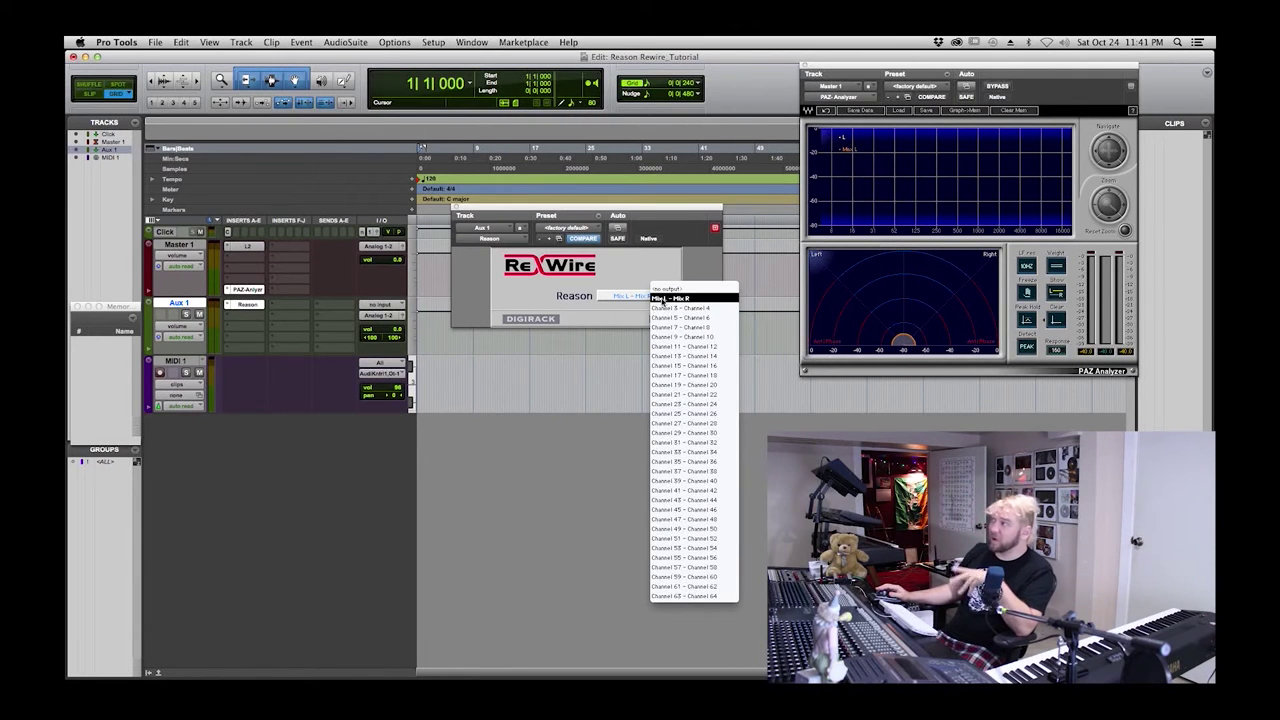
click(567, 297)
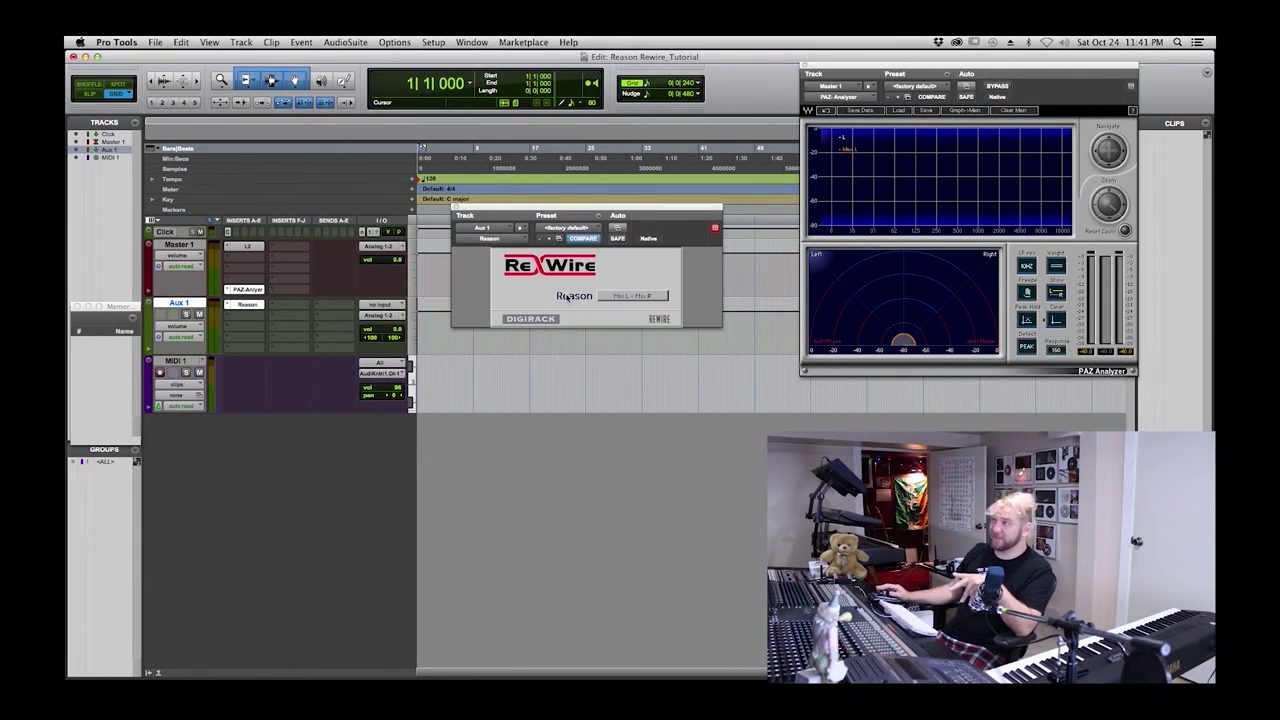
click(457, 207)
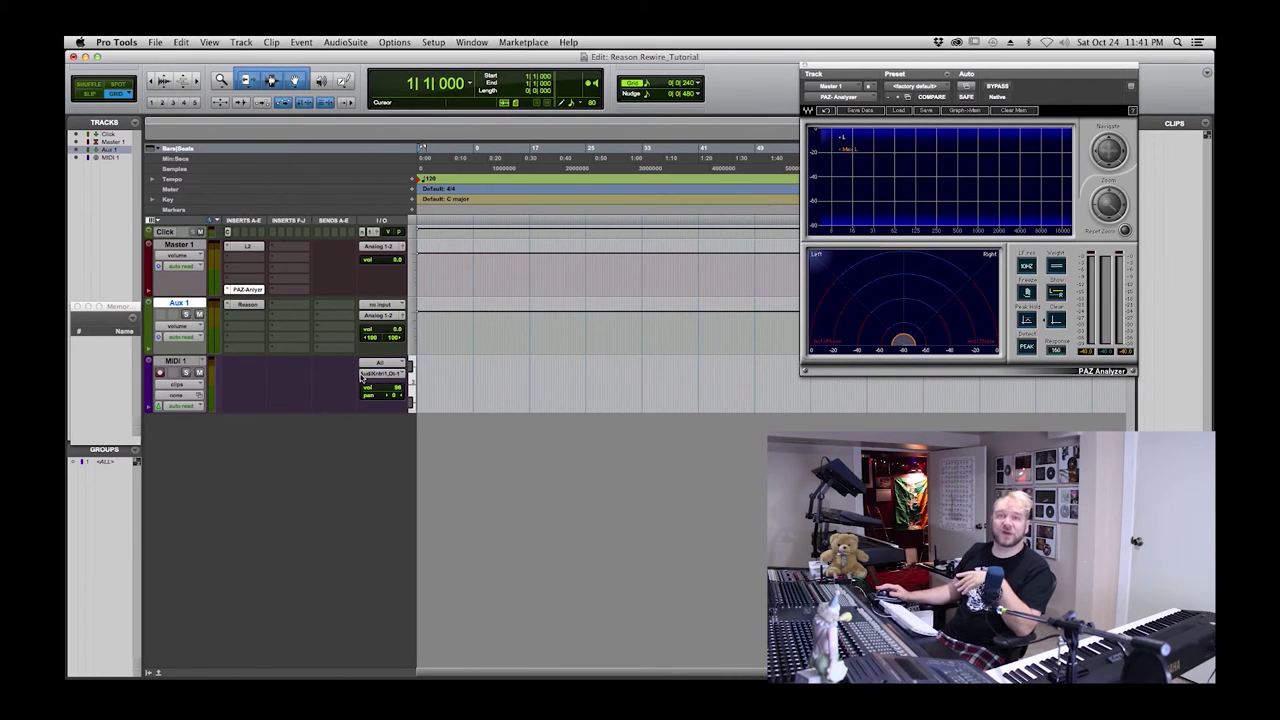
click(177, 362)
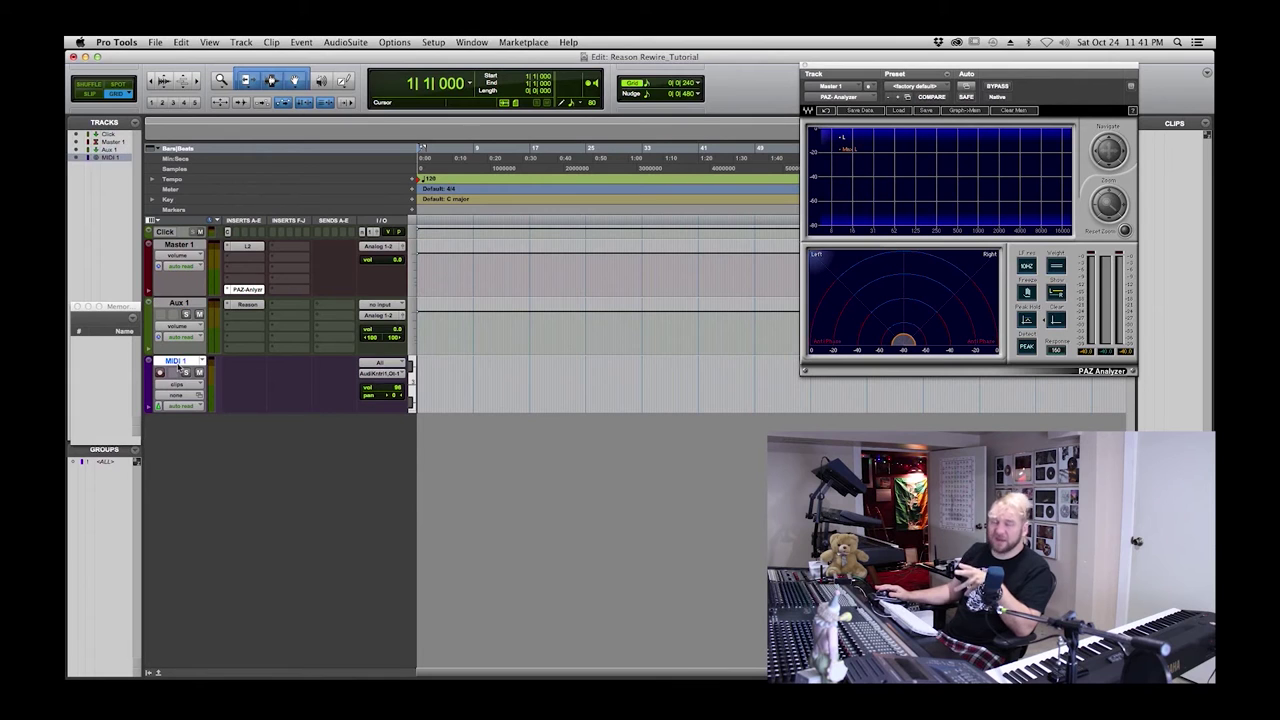
- Set the MIDI 1 track's output to Reason's Disco Kit channel 3
click(385, 374)
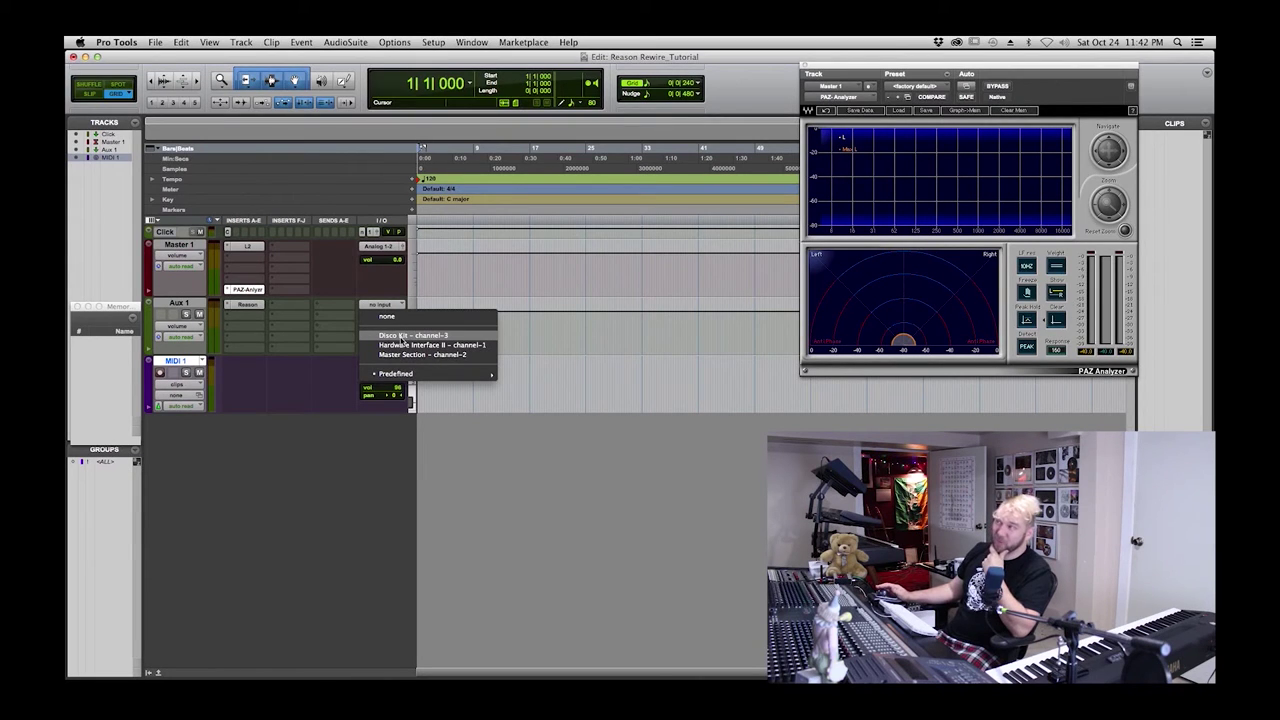
click(401, 338)
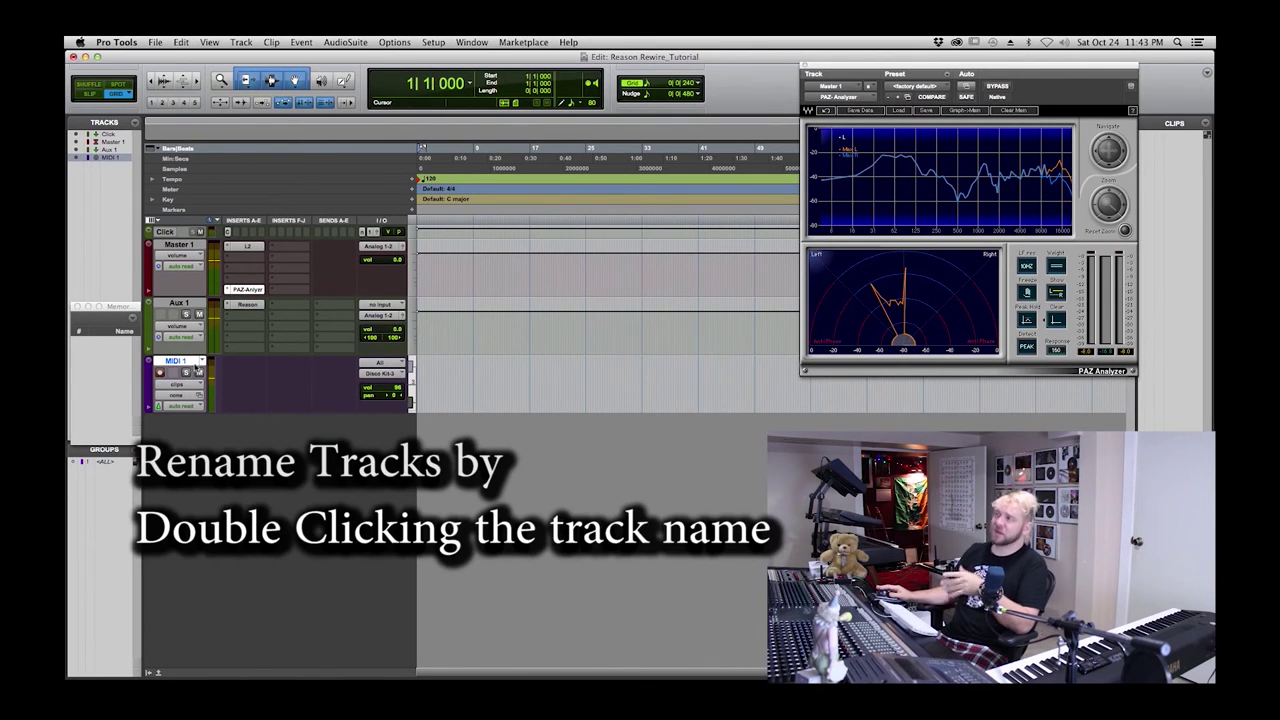
- Rename track MIDI 1 to 'Disco Kit' and track Aux 1 to 'Drums'
double_click(174, 364)
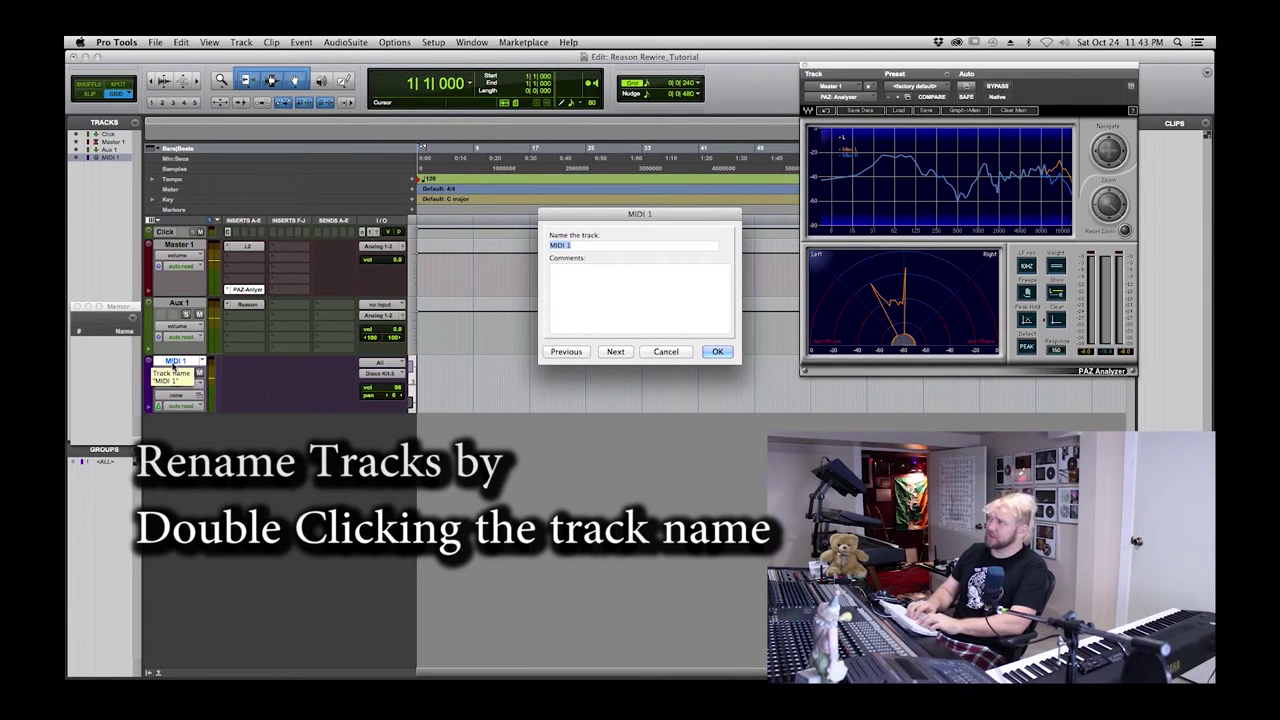
text(D)
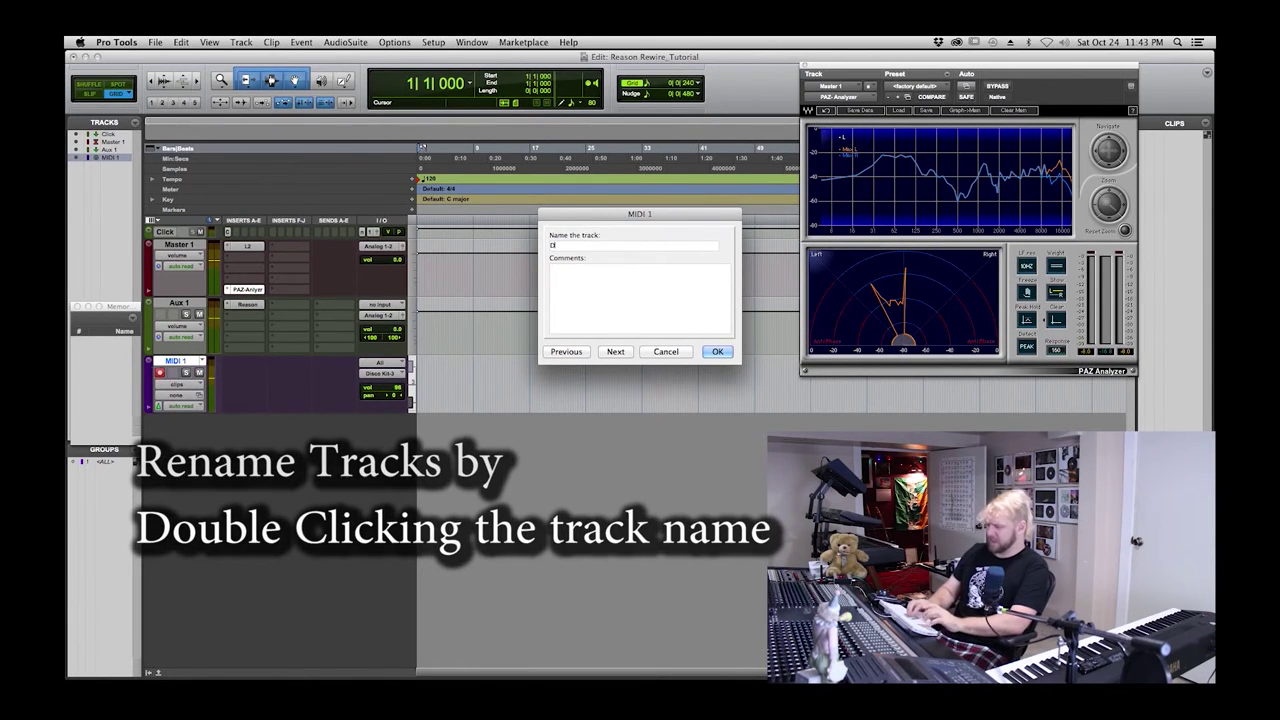
text(isco)
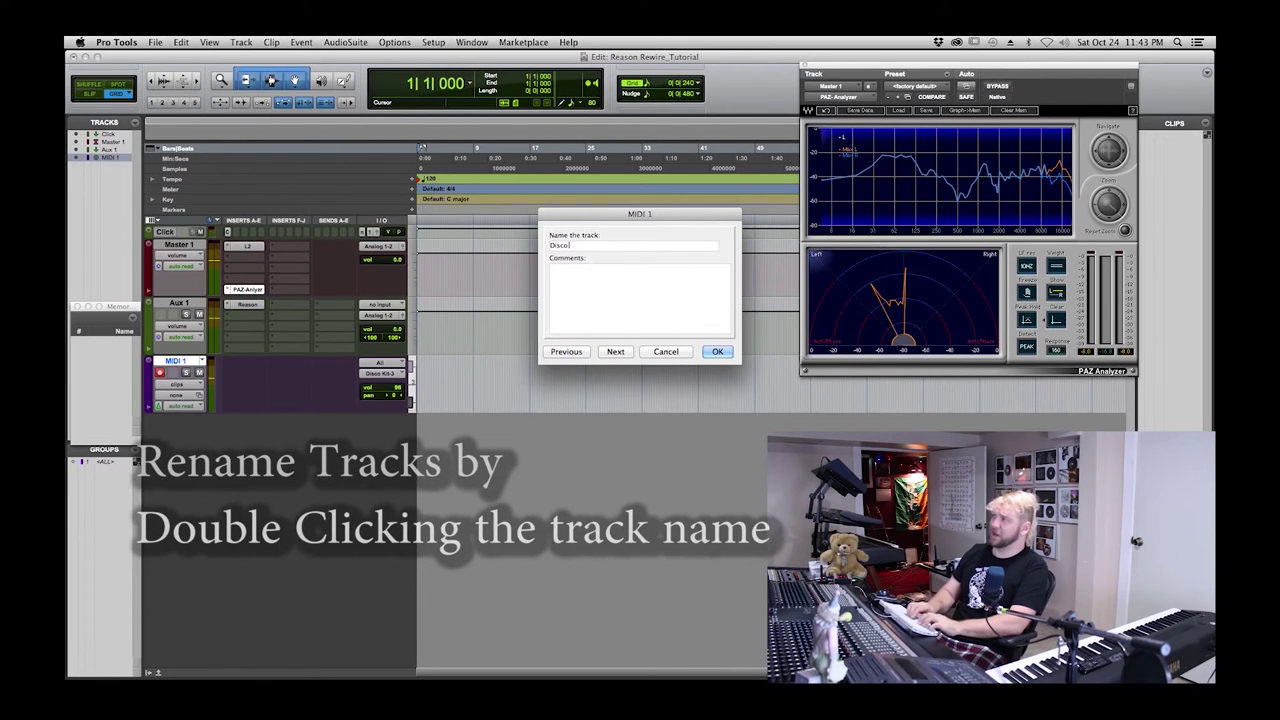
text( Kit)
key(Return)
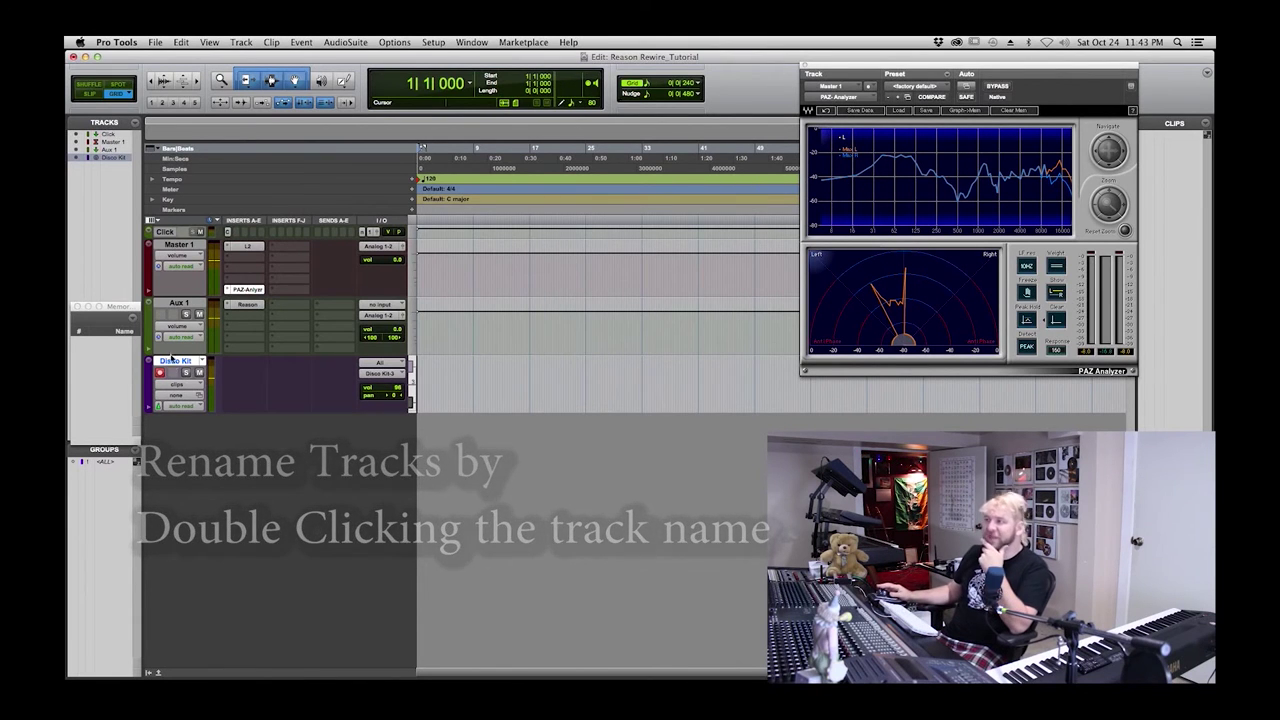
double_click(180, 303)
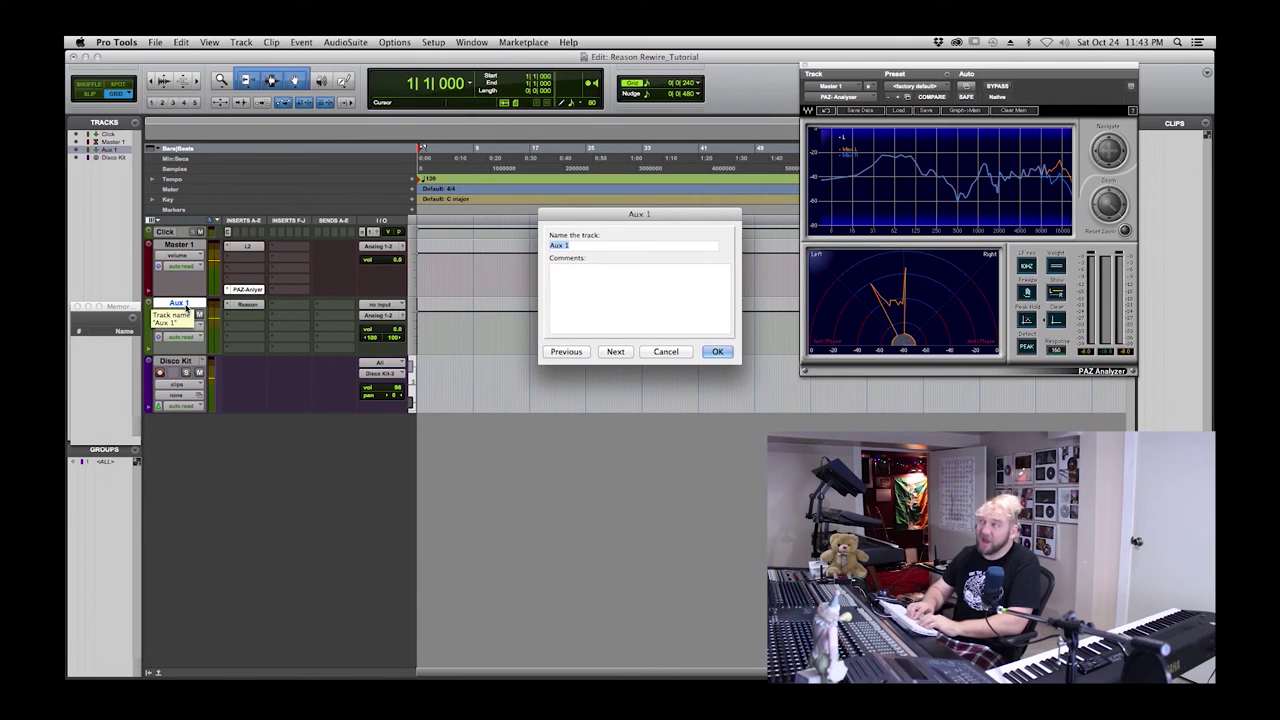
text(Drums)
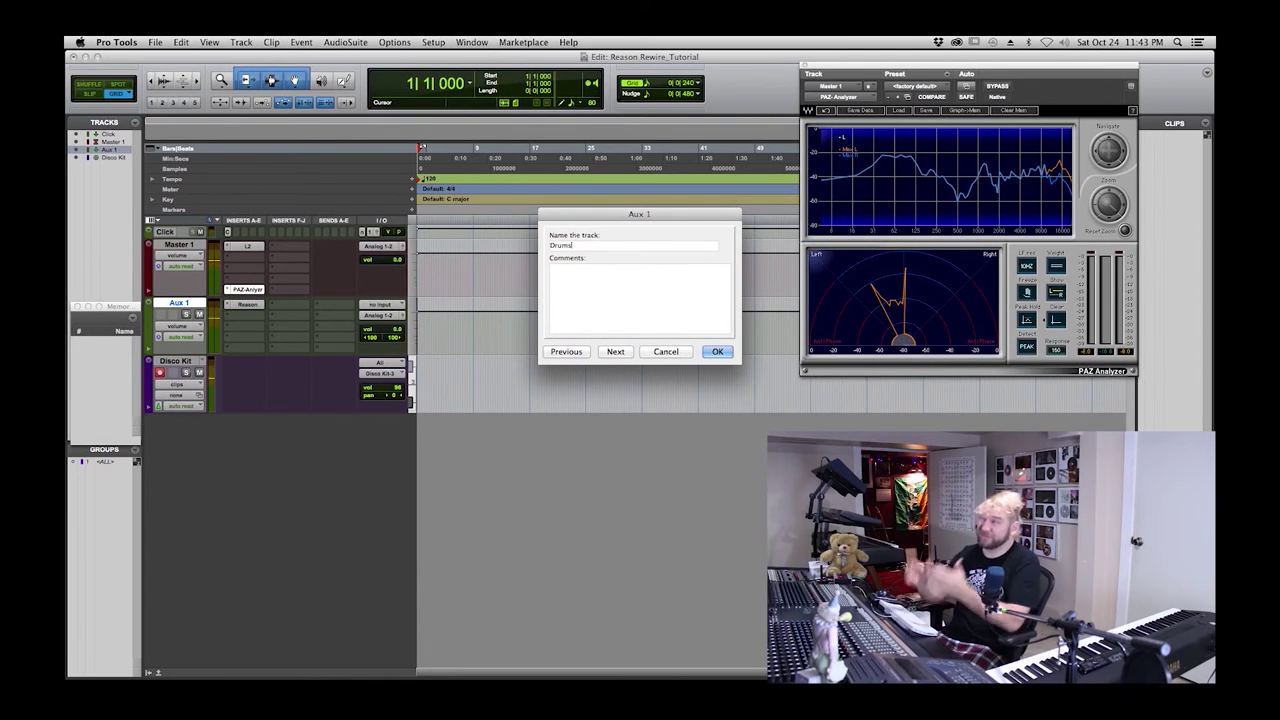
key(Return)
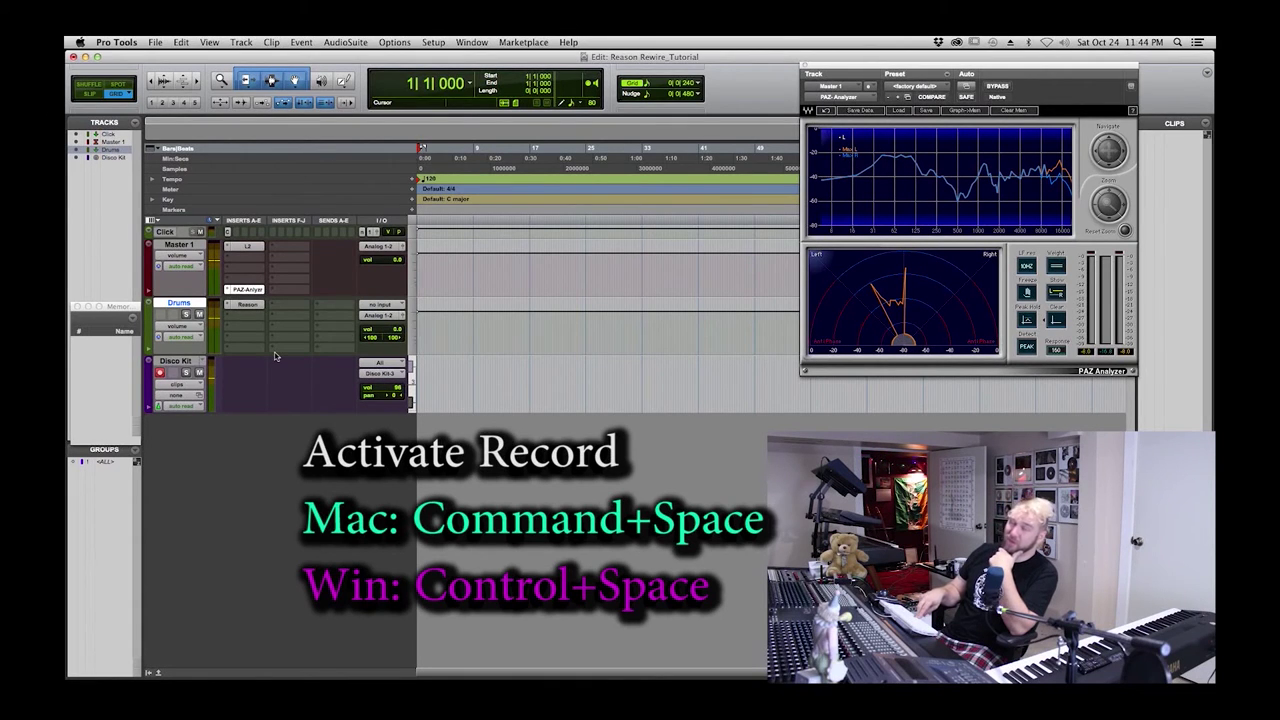
- Start recording MIDI drum notes on the armed Disco Kit track
key(super+space)
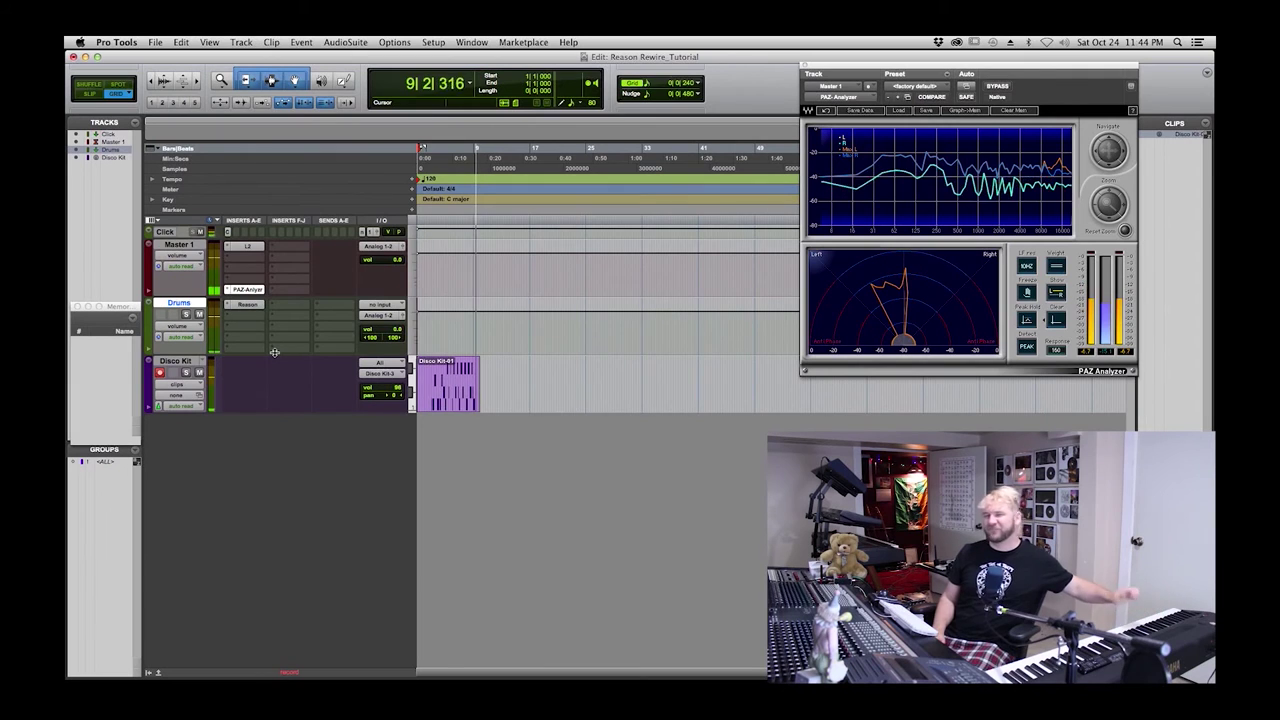
- Stop recording, keeping the Disco Kit-01 MIDI clip on the Disco Kit track
key(space)
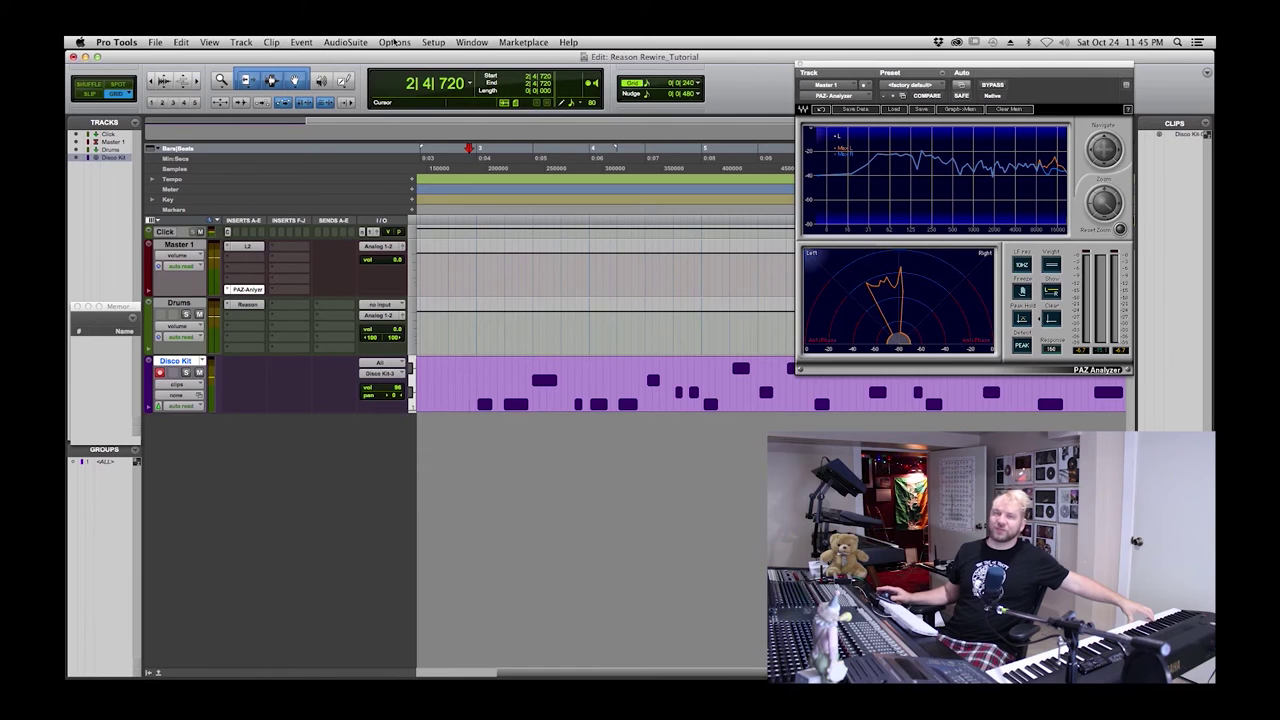
click(394, 42)
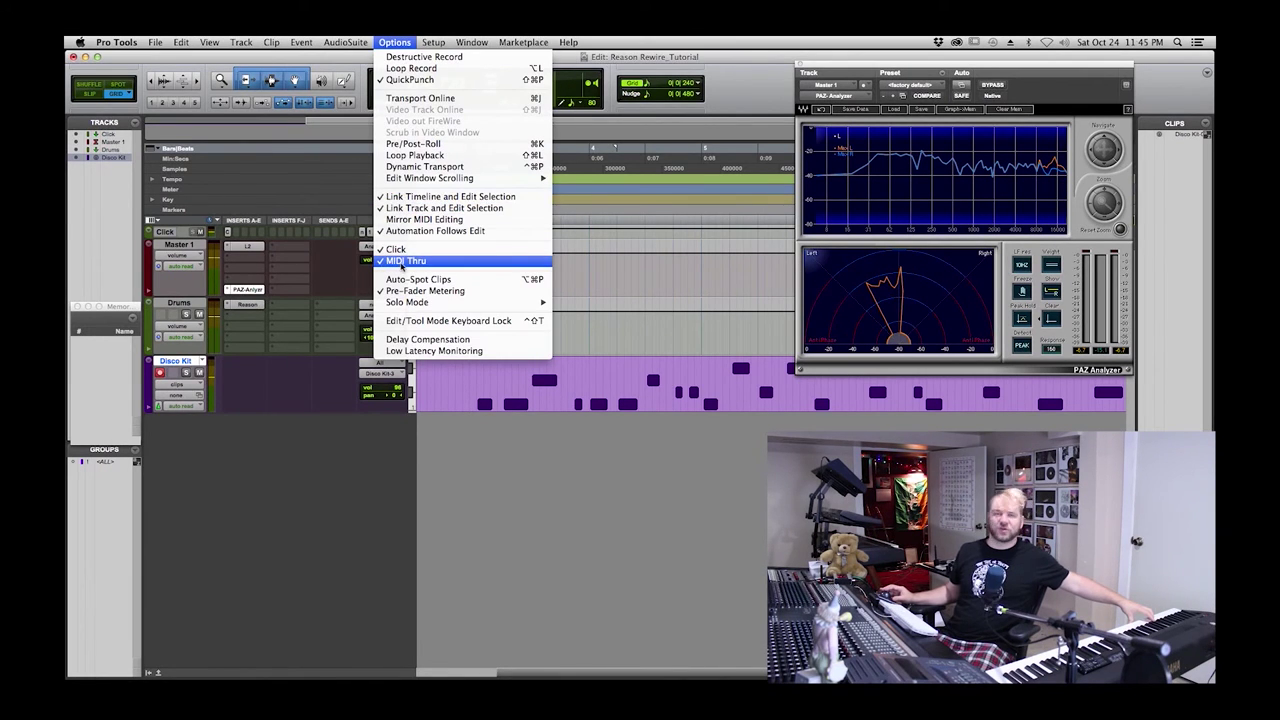
click(401, 262)
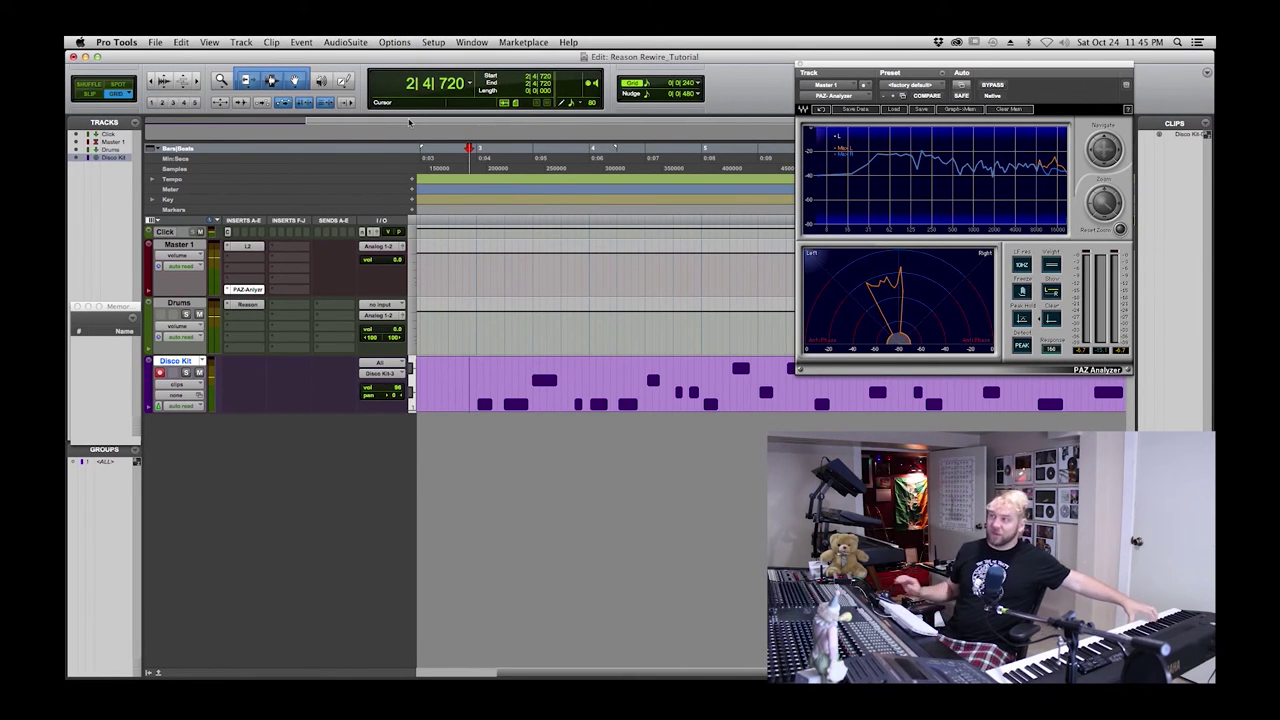
click(405, 43)
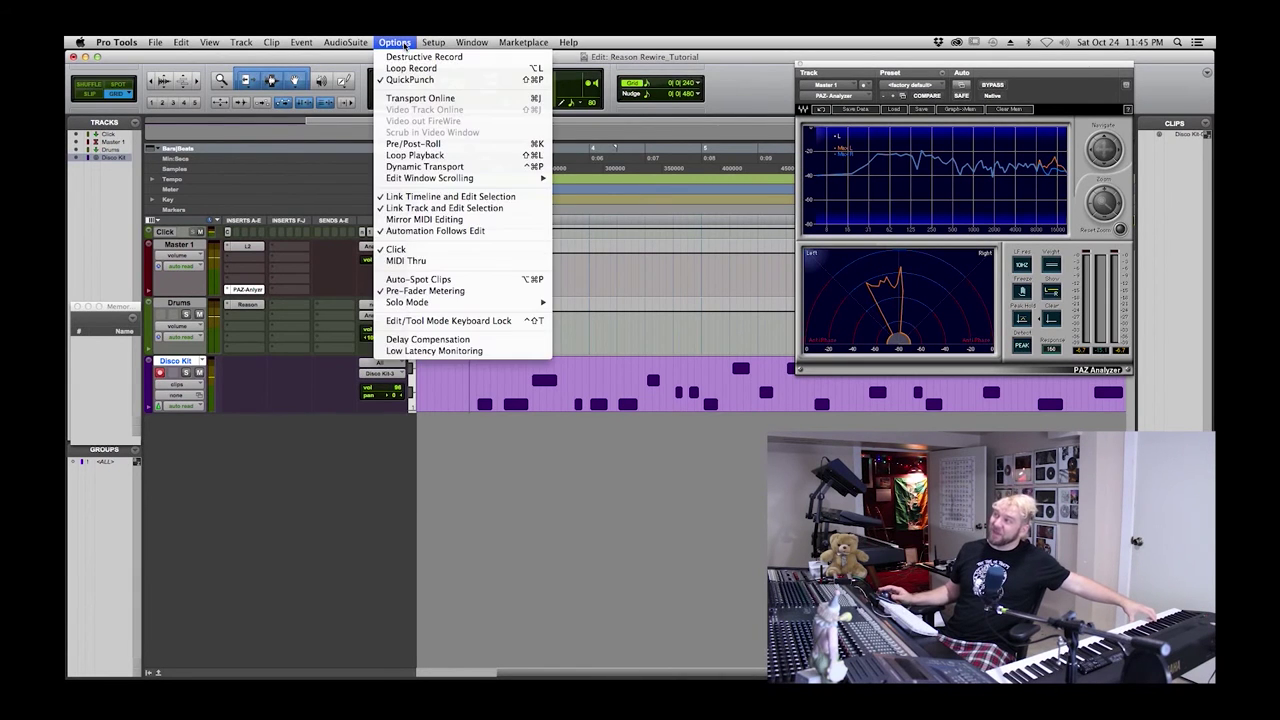
click(449, 262)
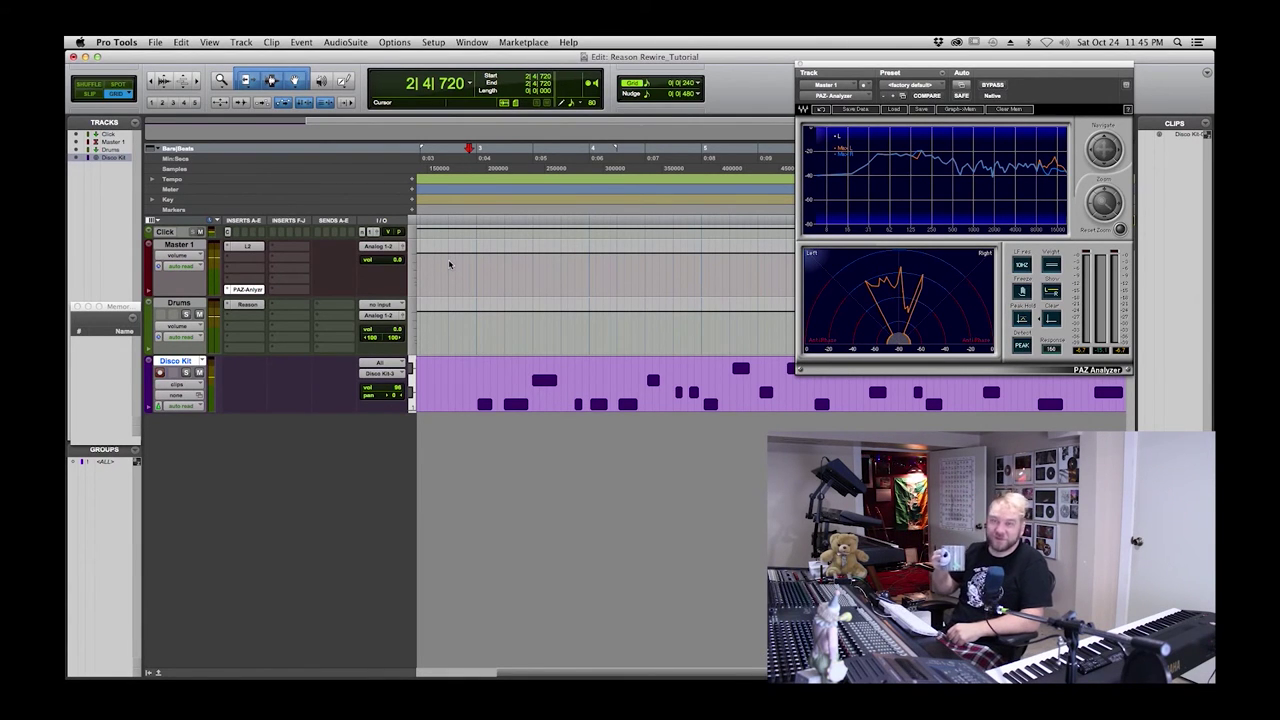
- Close the PAZ Analyzer window and play back the session with the Disco Kit-01 clip
drag(815, 66, 812, 170)
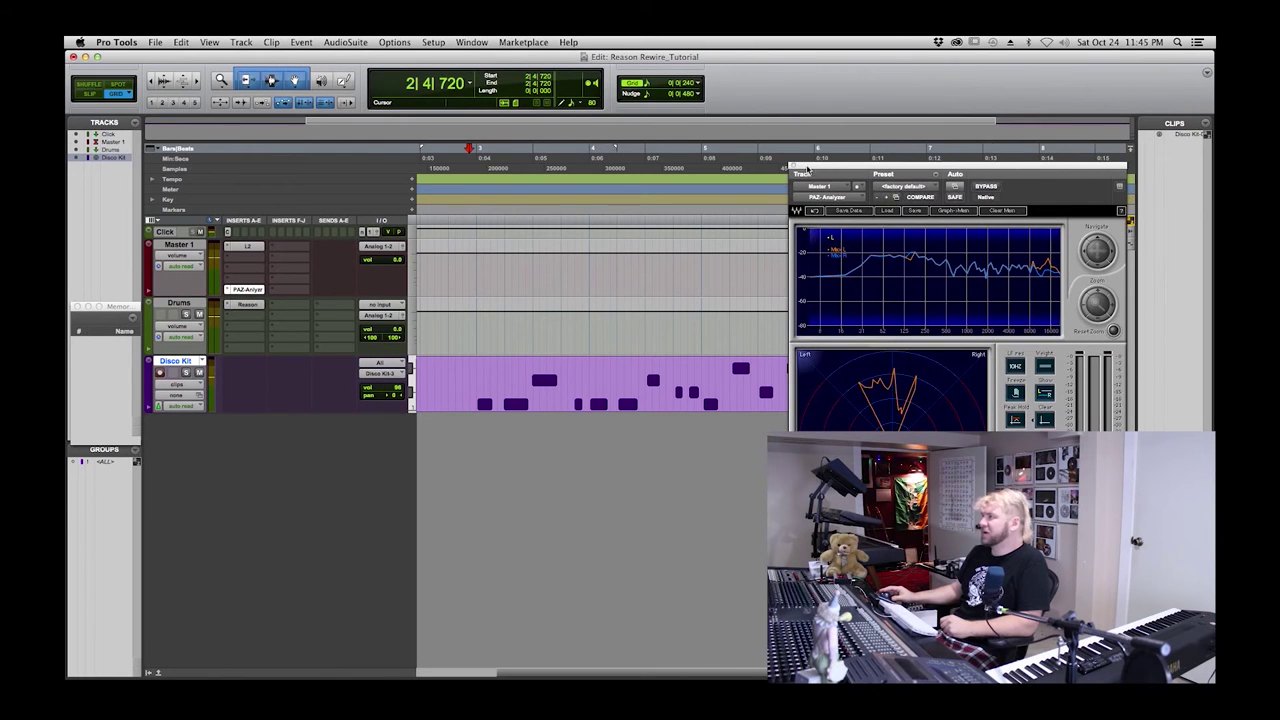
click(800, 170)
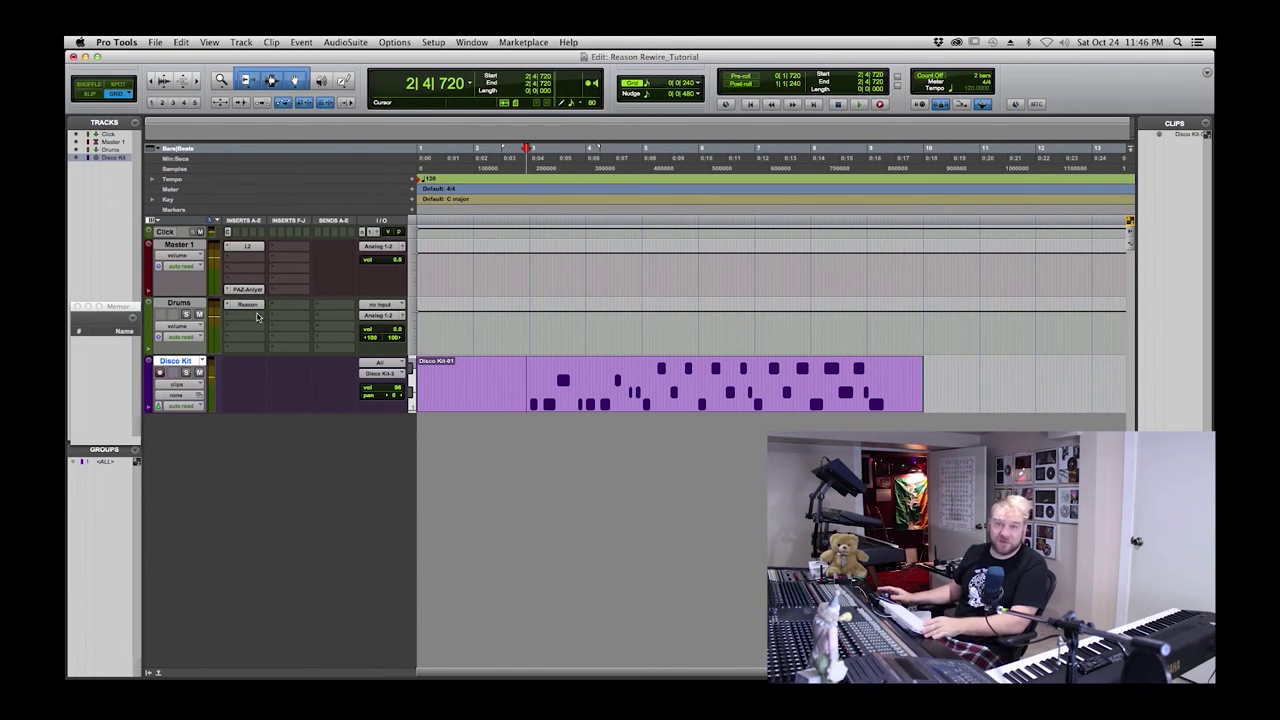
key(space)
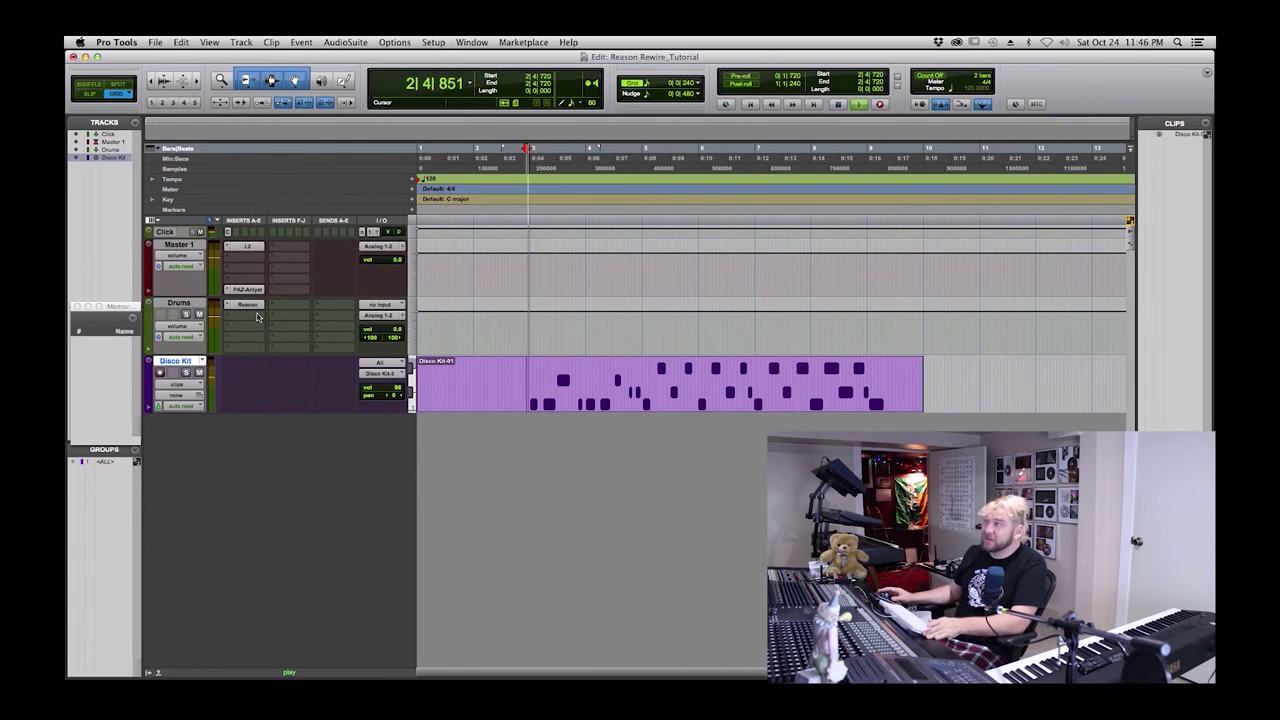
- Mute the Click track and insert the Q10 equalizer and C1 compressor on Drums
click(199, 232)
click(247, 314)
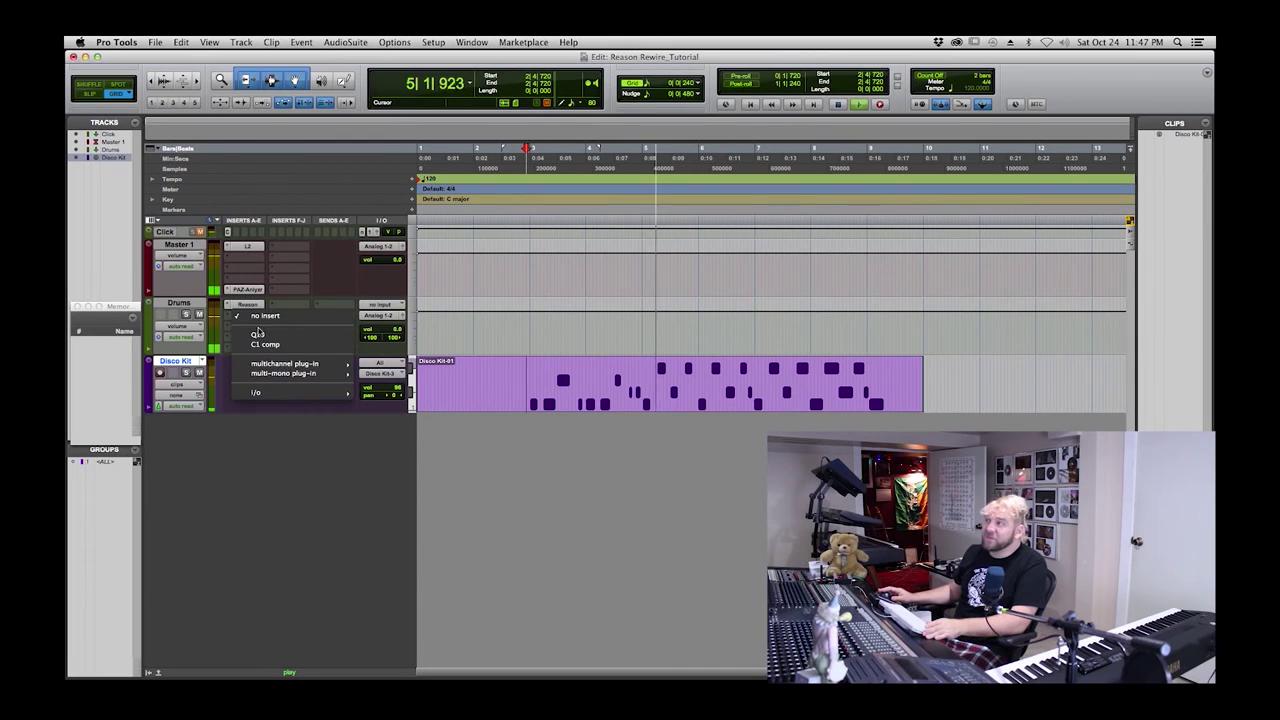
click(256, 333)
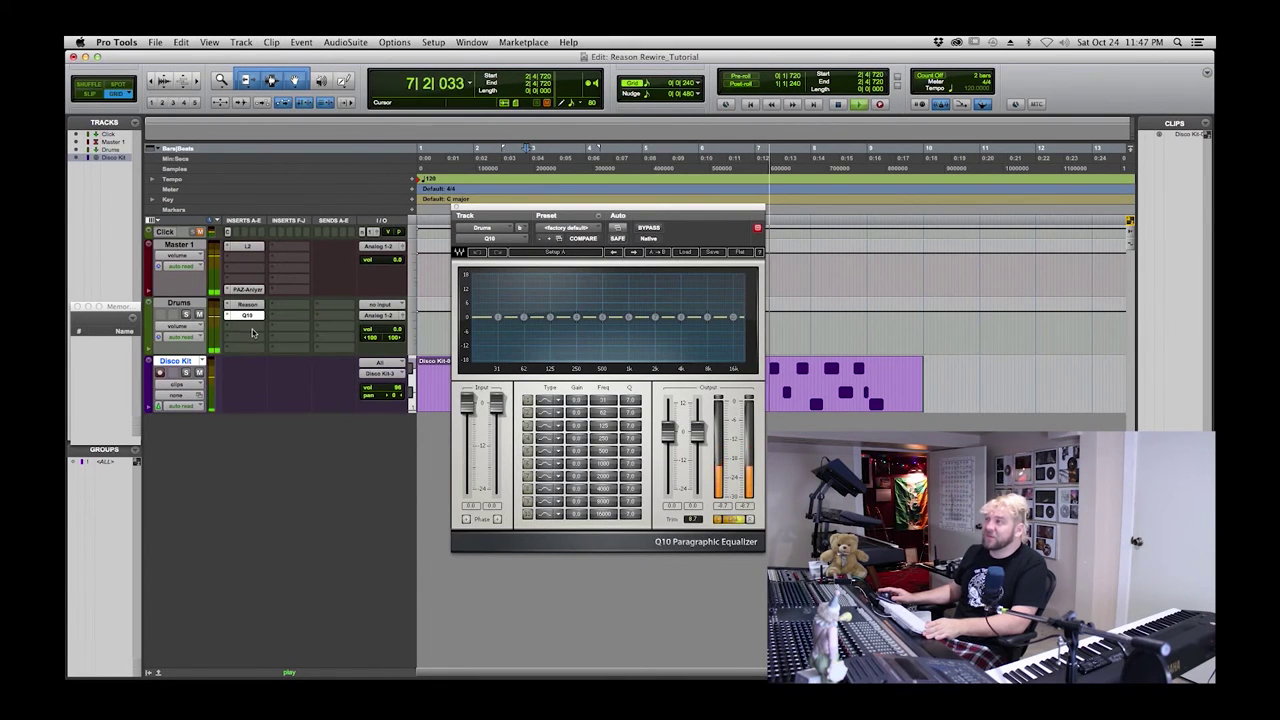
click(253, 333)
click(295, 346)
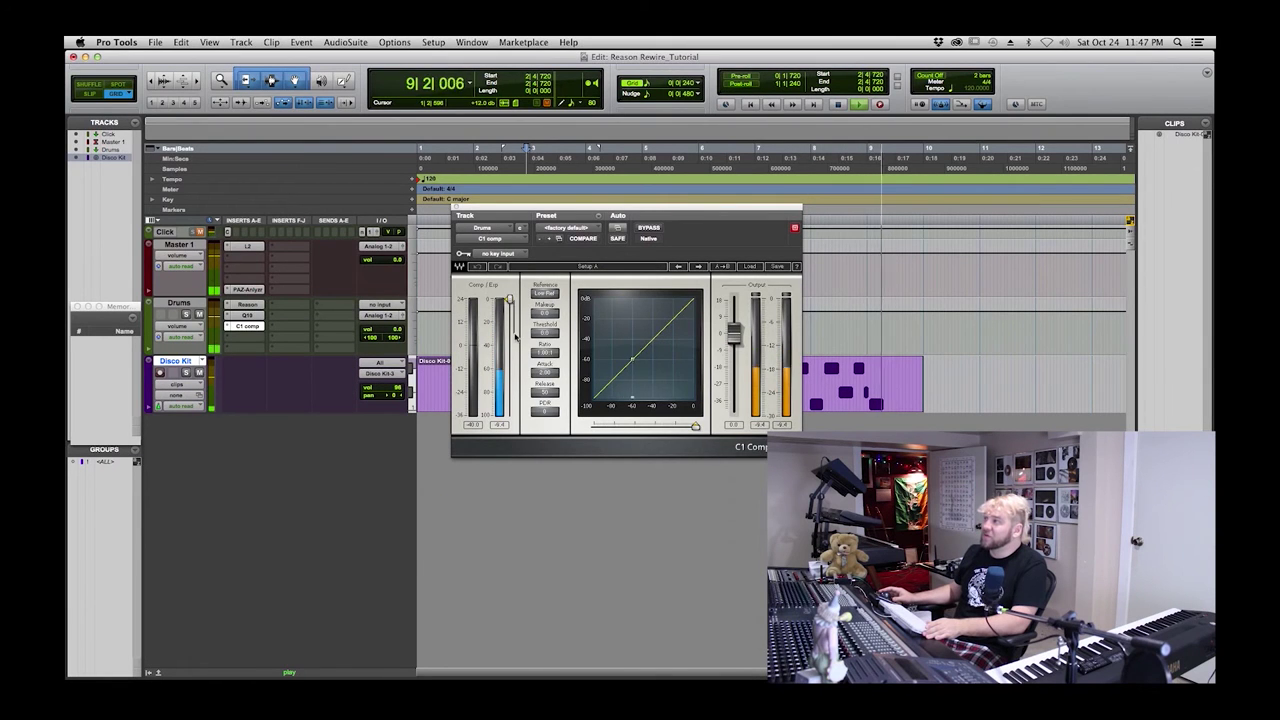
- Tune the C1 compressor: lower threshold, about 2:1 ratio, 3.5 makeup gain; then close it and stop playback
drag(509, 300, 509, 322)
key(space)
key(space)
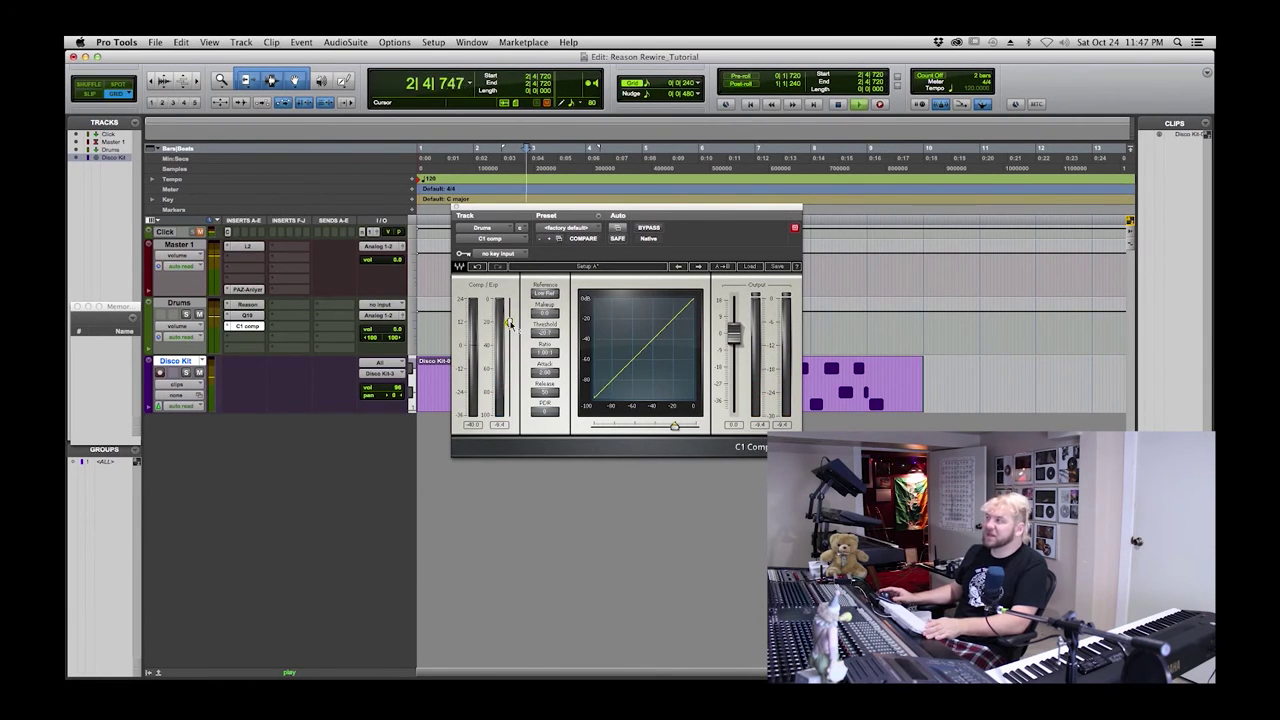
drag(544, 353, 543, 357)
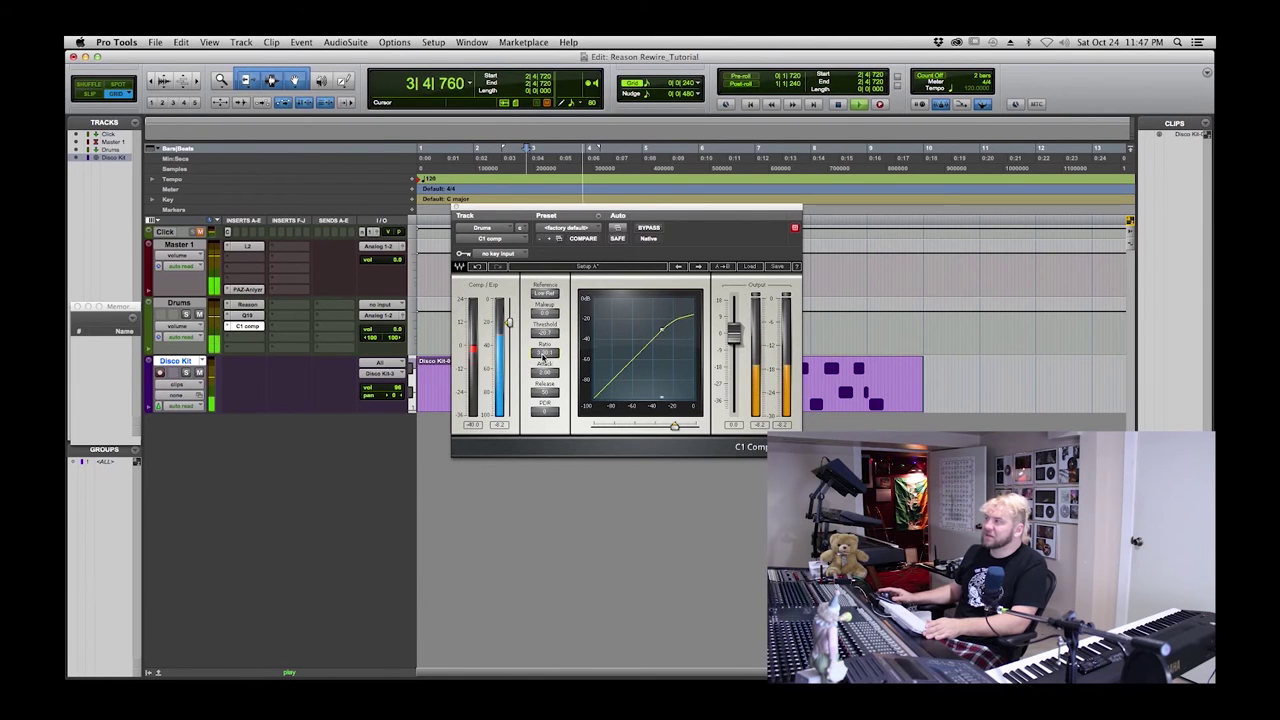
drag(543, 313, 537, 293)
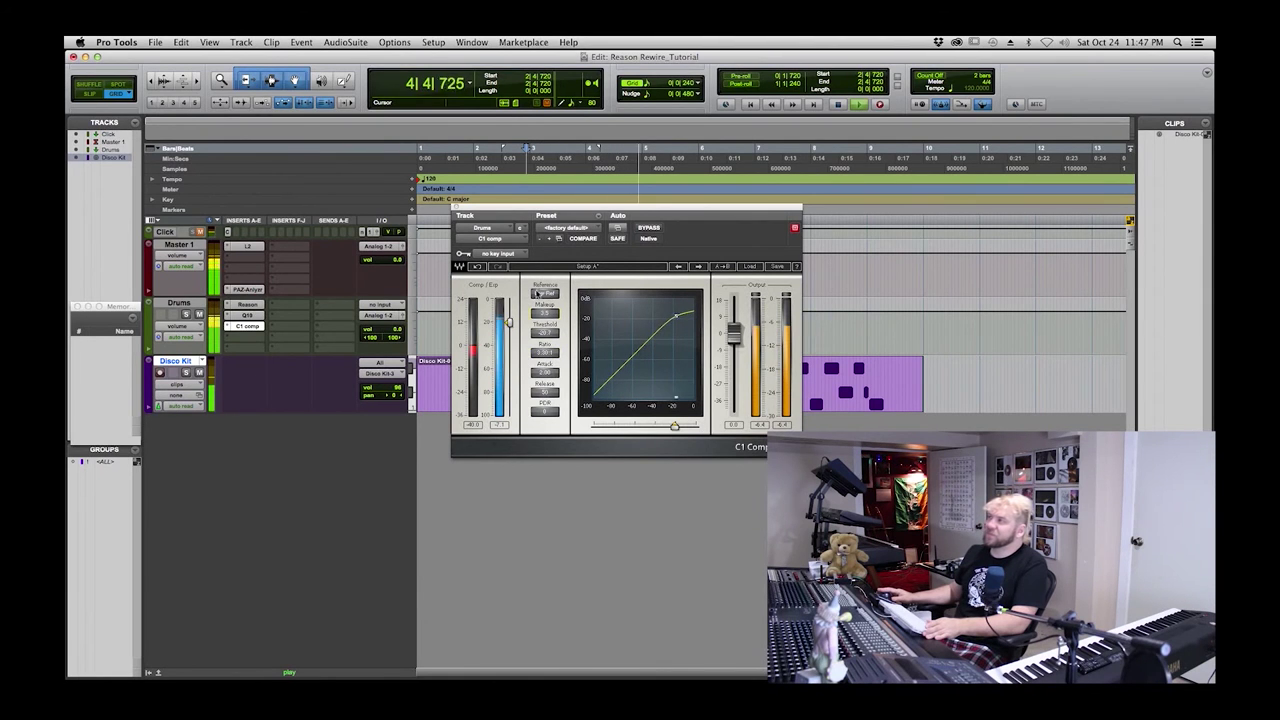
key(super+w)
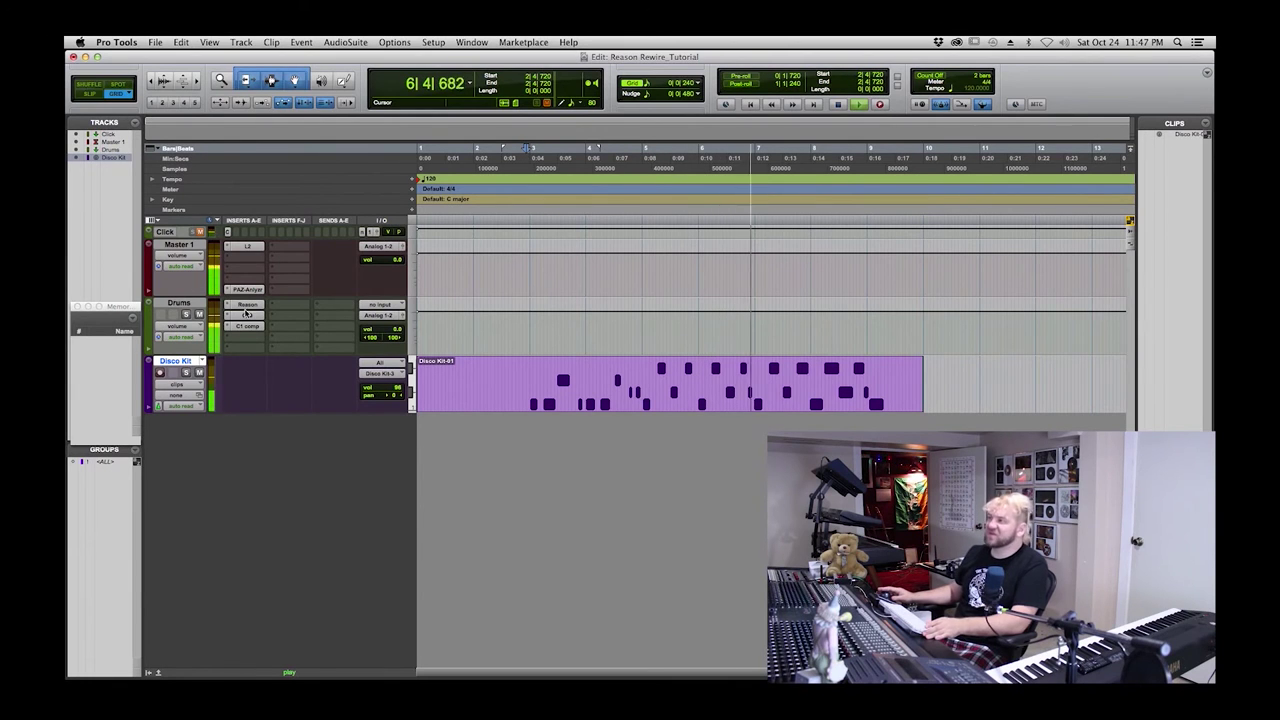
key(space)
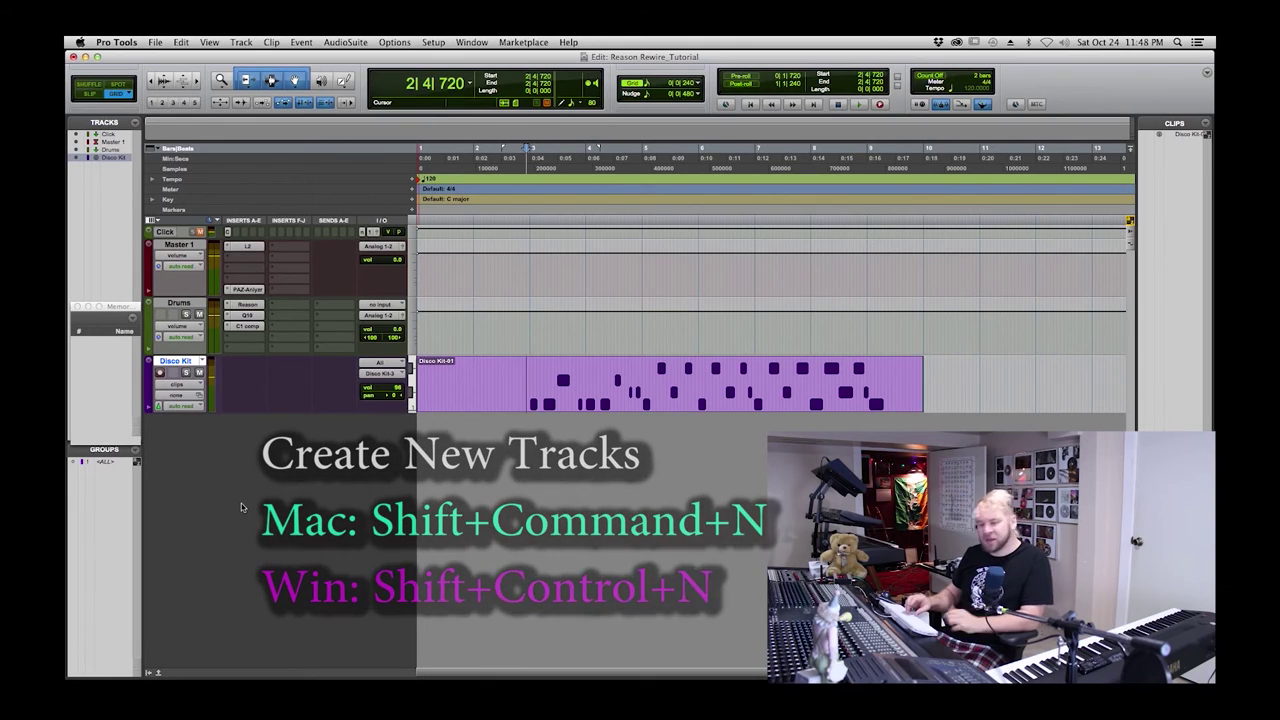
- Bring up the New Tracks dialog to add one mono audio track
key(shift+super+n)
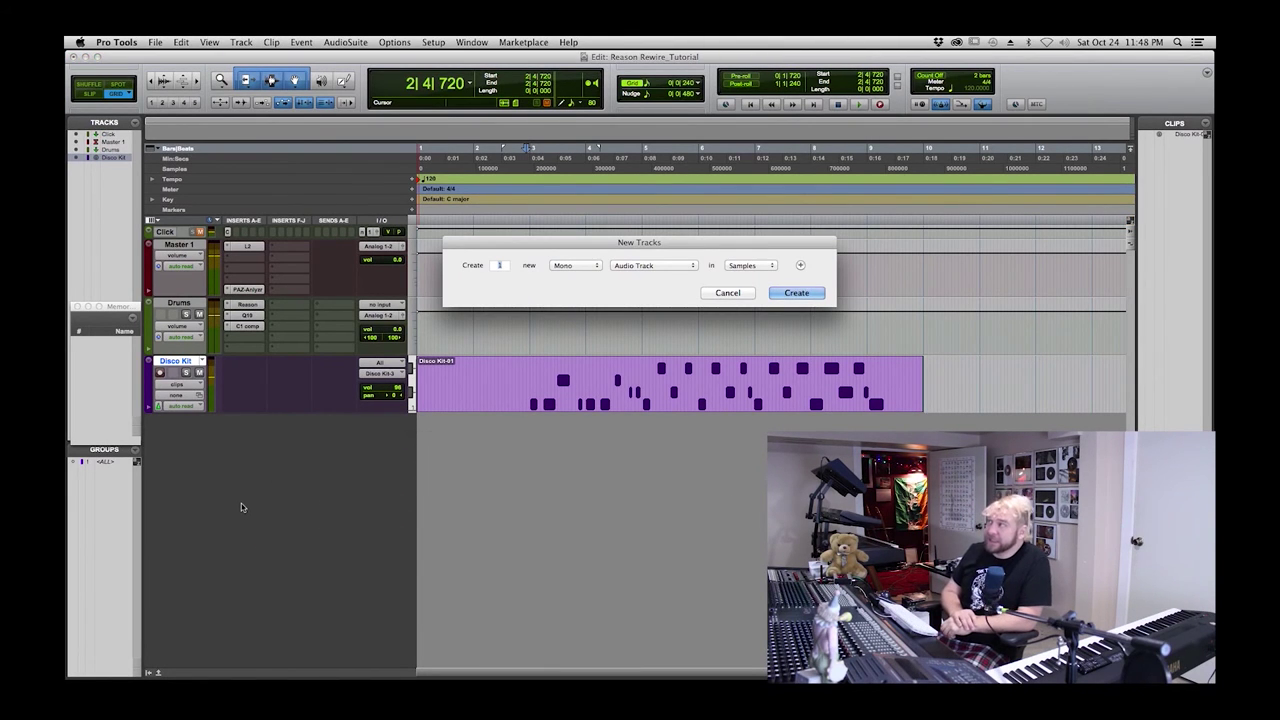
- Create a new stereo Instrument Track, Inst 1, below the Disco Kit track
key(super+Down)
key(super+Down)
key(super+Down)
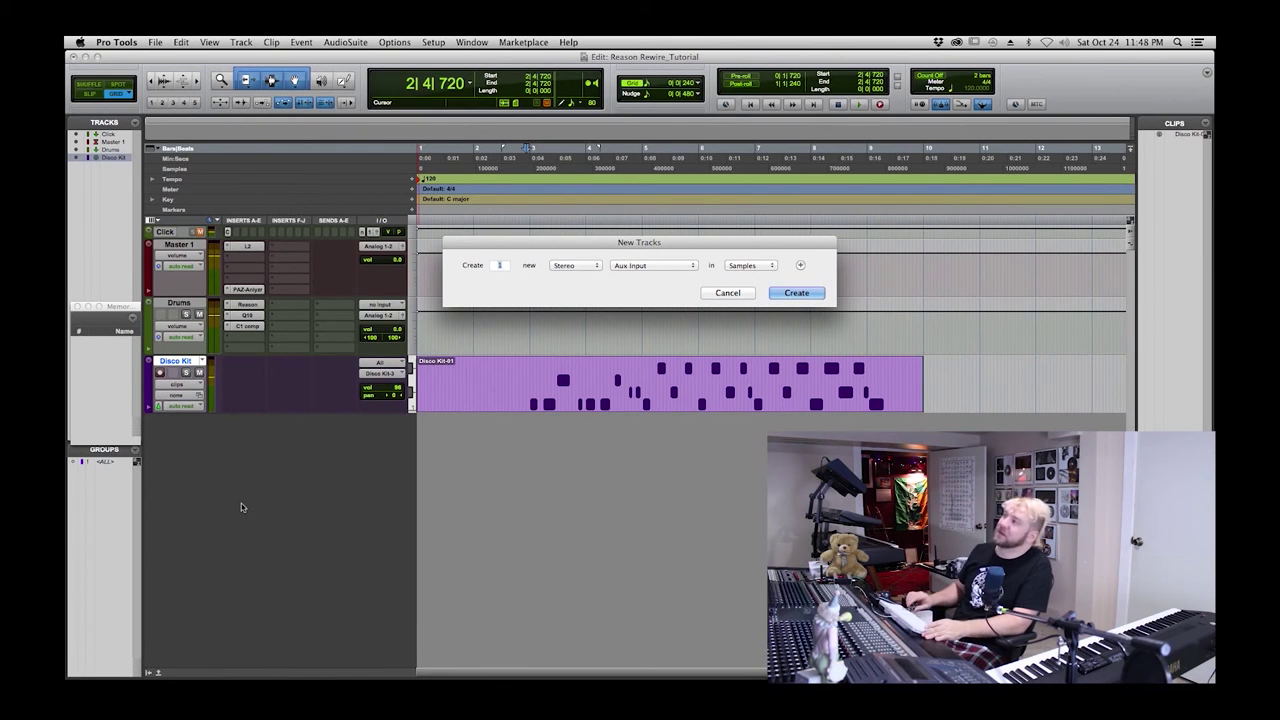
key(super+Down)
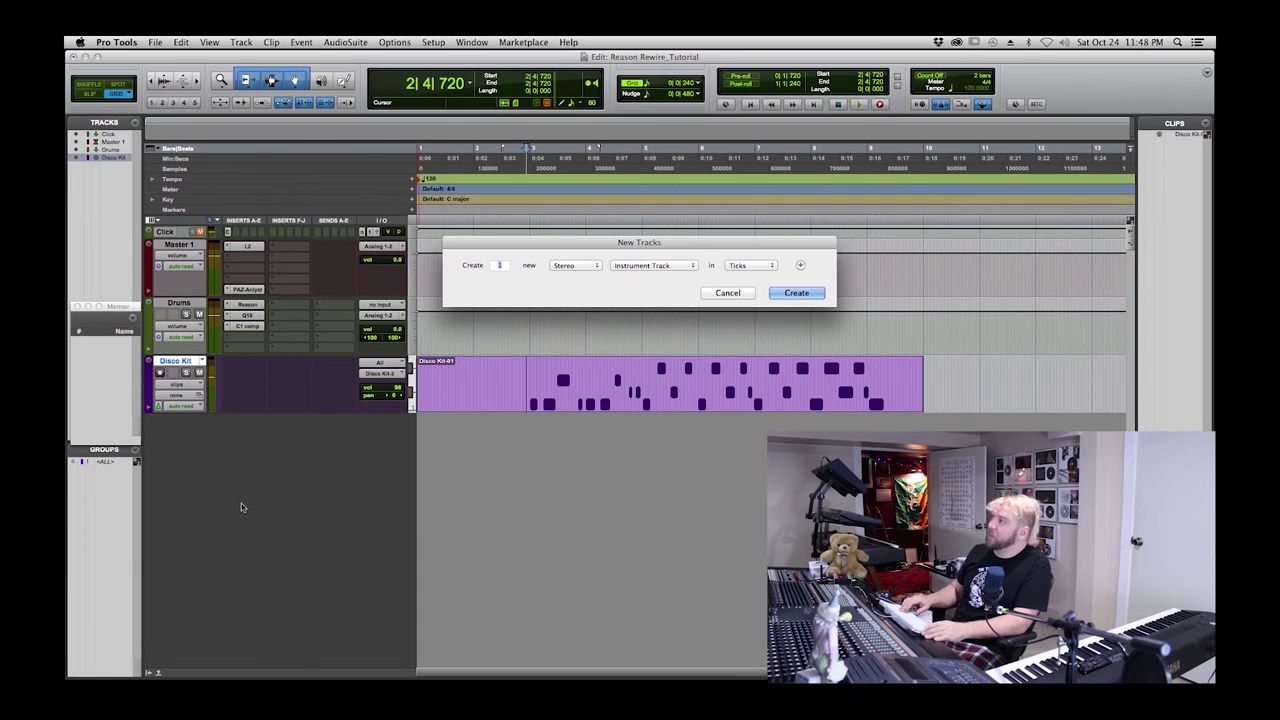
key(Return)
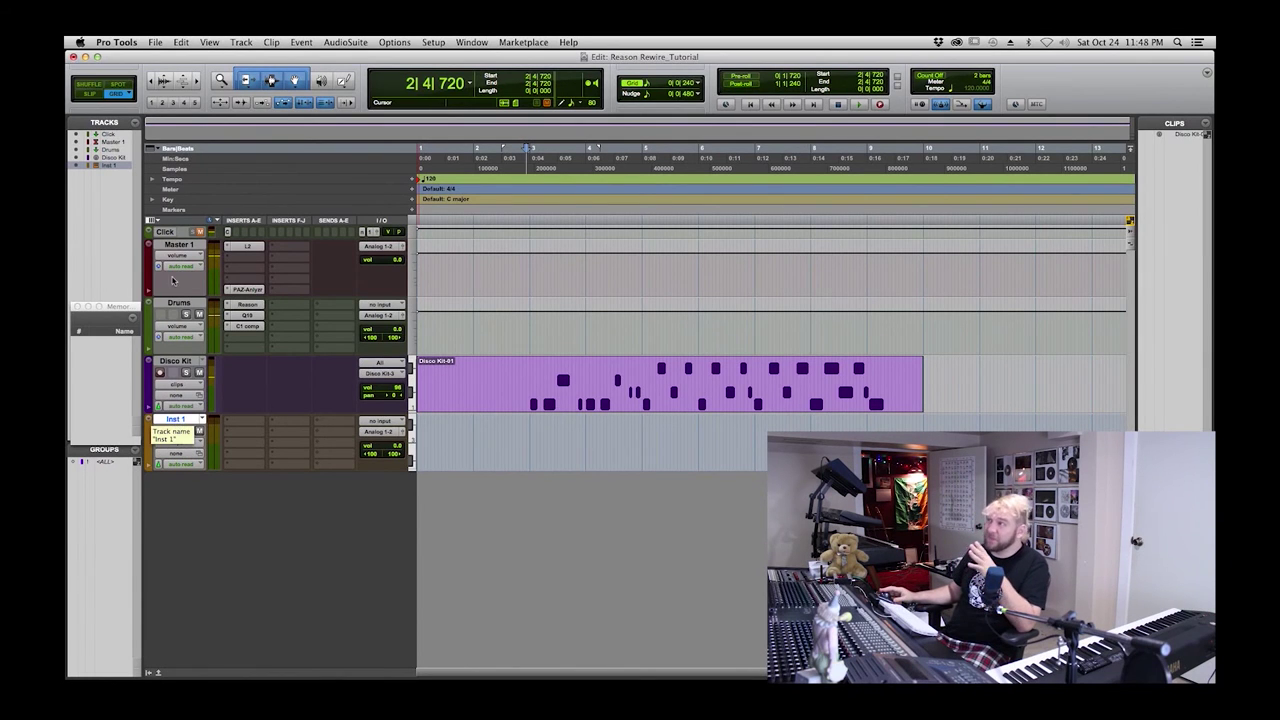
click(182, 303)
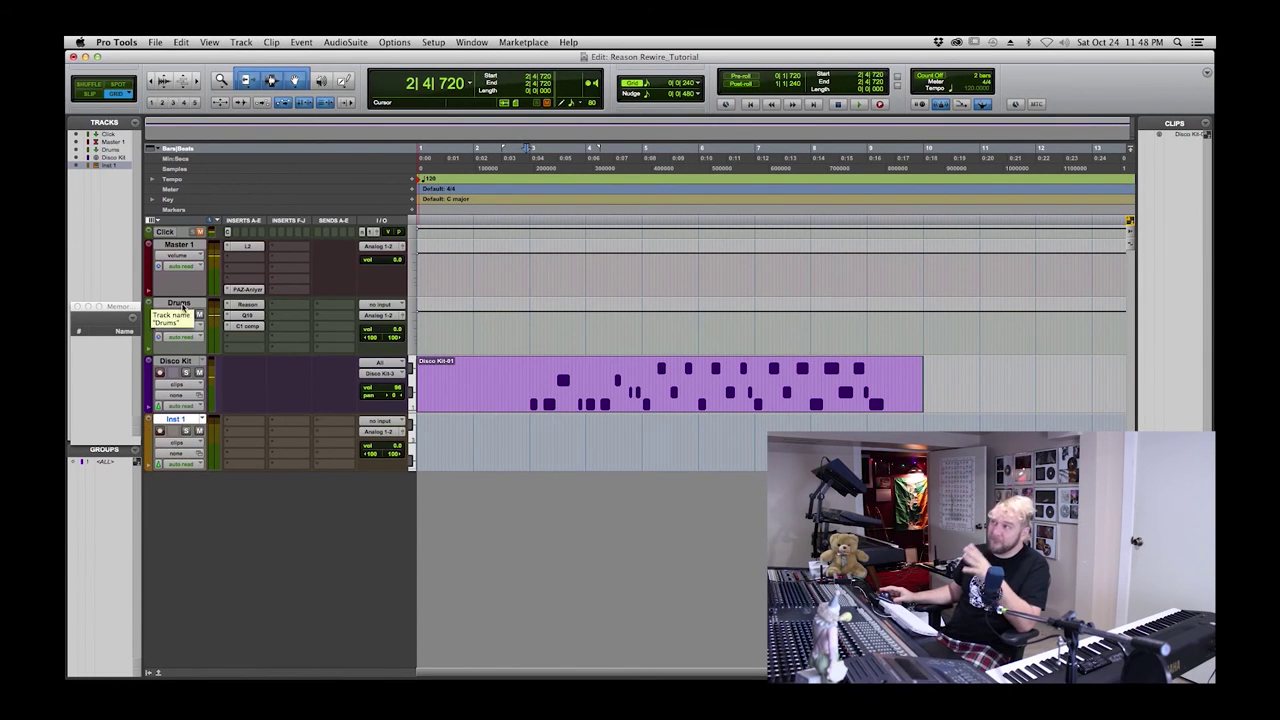
click(185, 361)
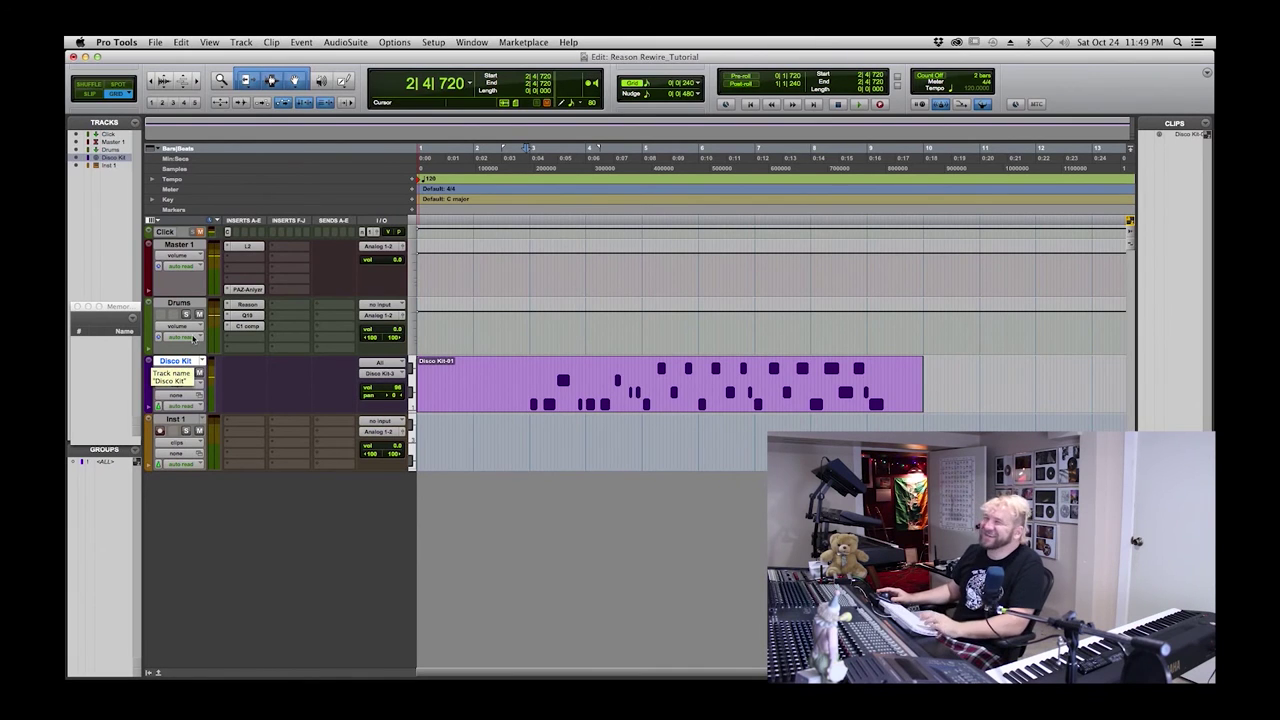
click(175, 418)
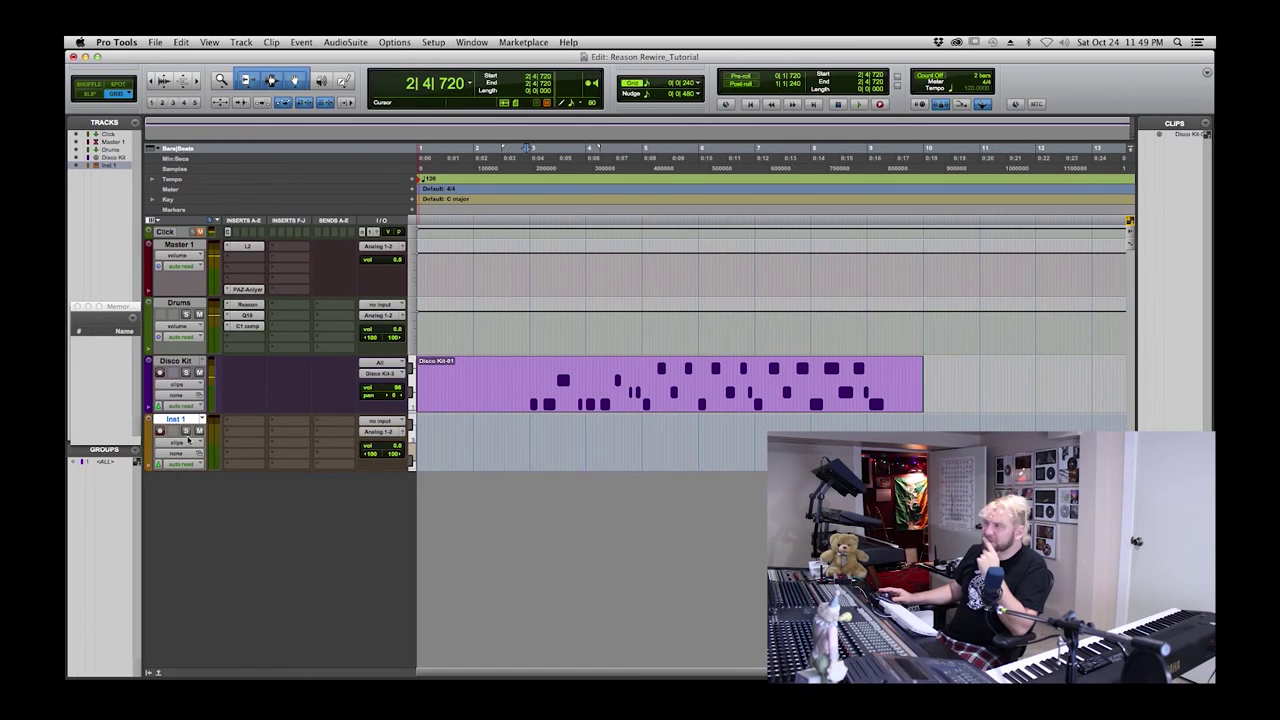
shift+click(184, 420)
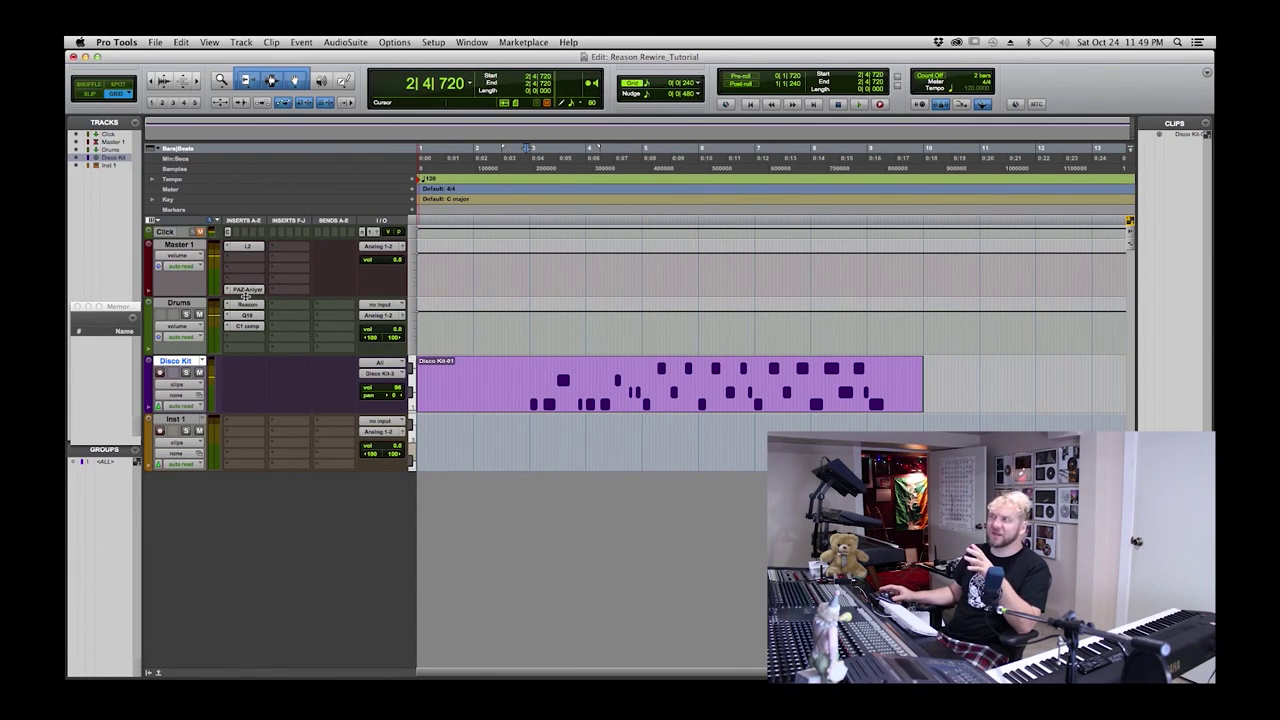
- Show the Instrument column in the Edit window track strips and select the Inst 1 track
click(150, 221)
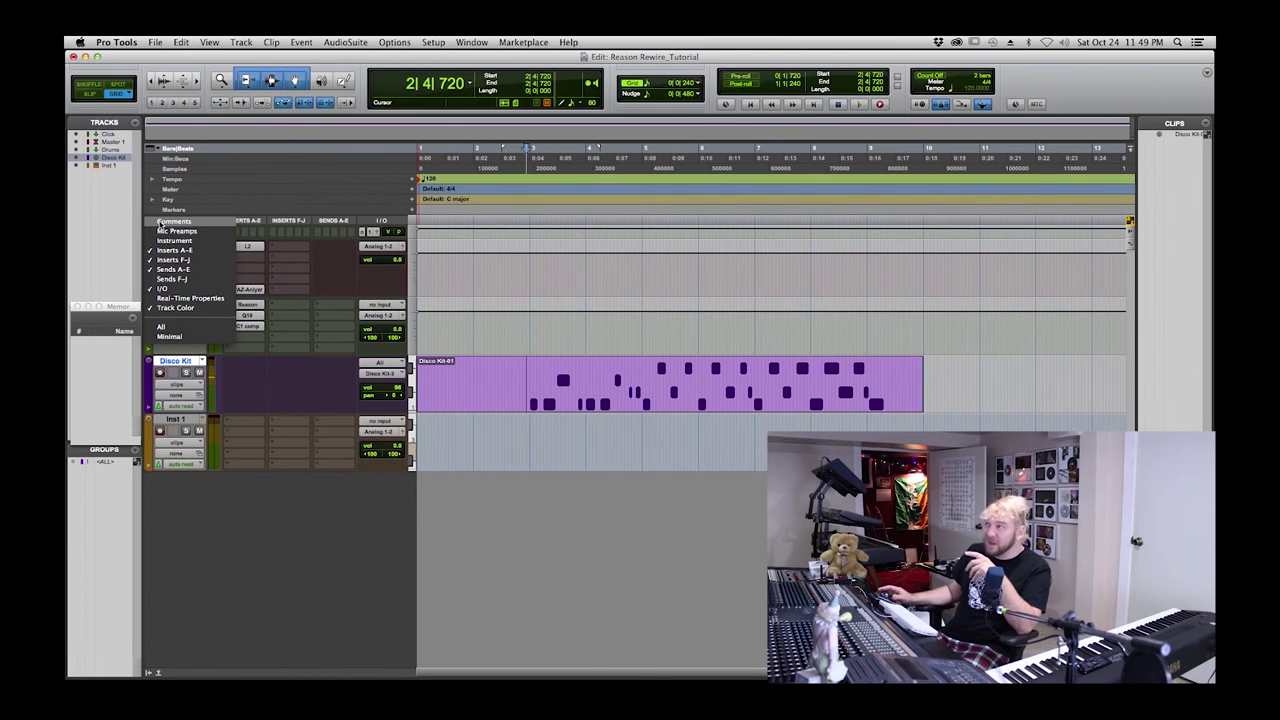
click(129, 232)
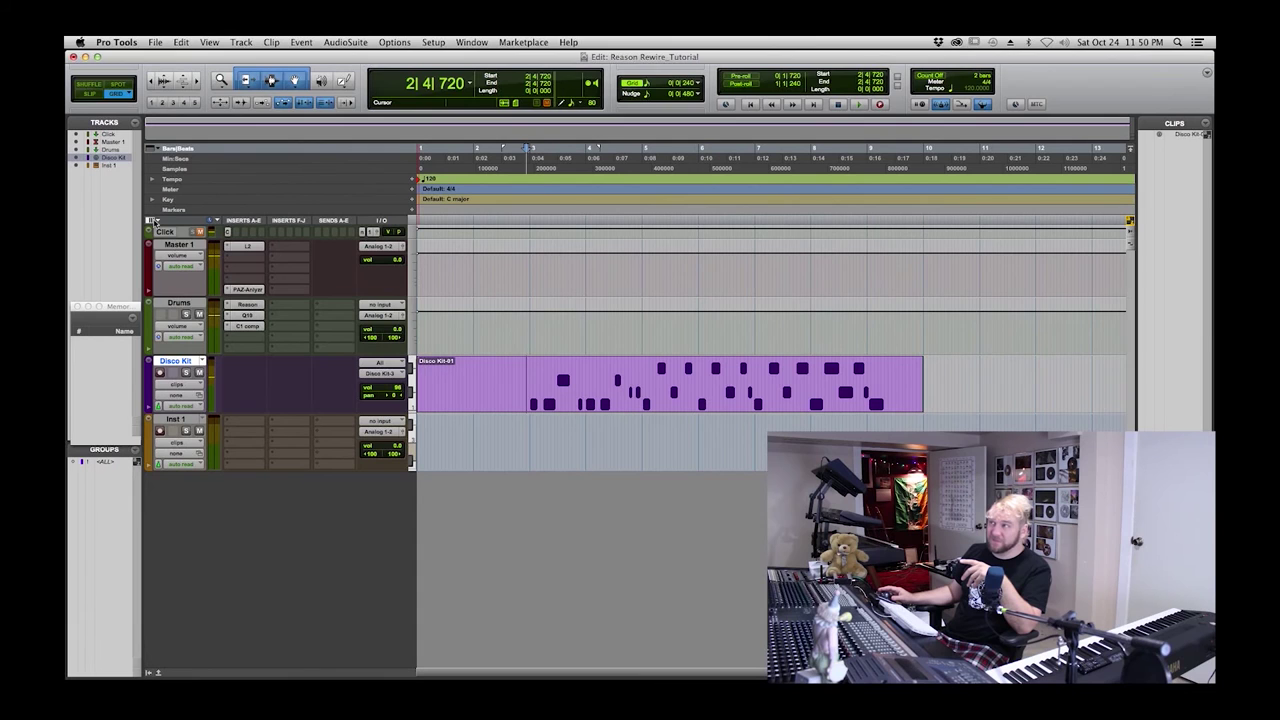
click(152, 221)
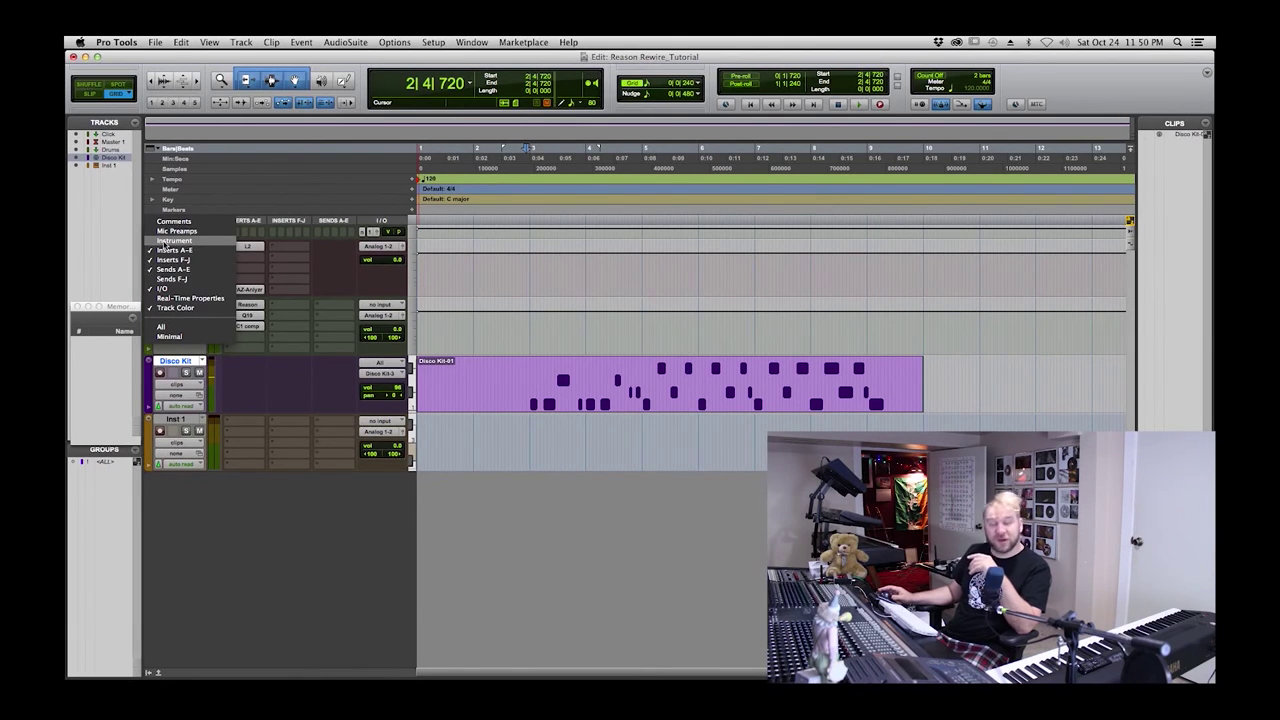
click(168, 241)
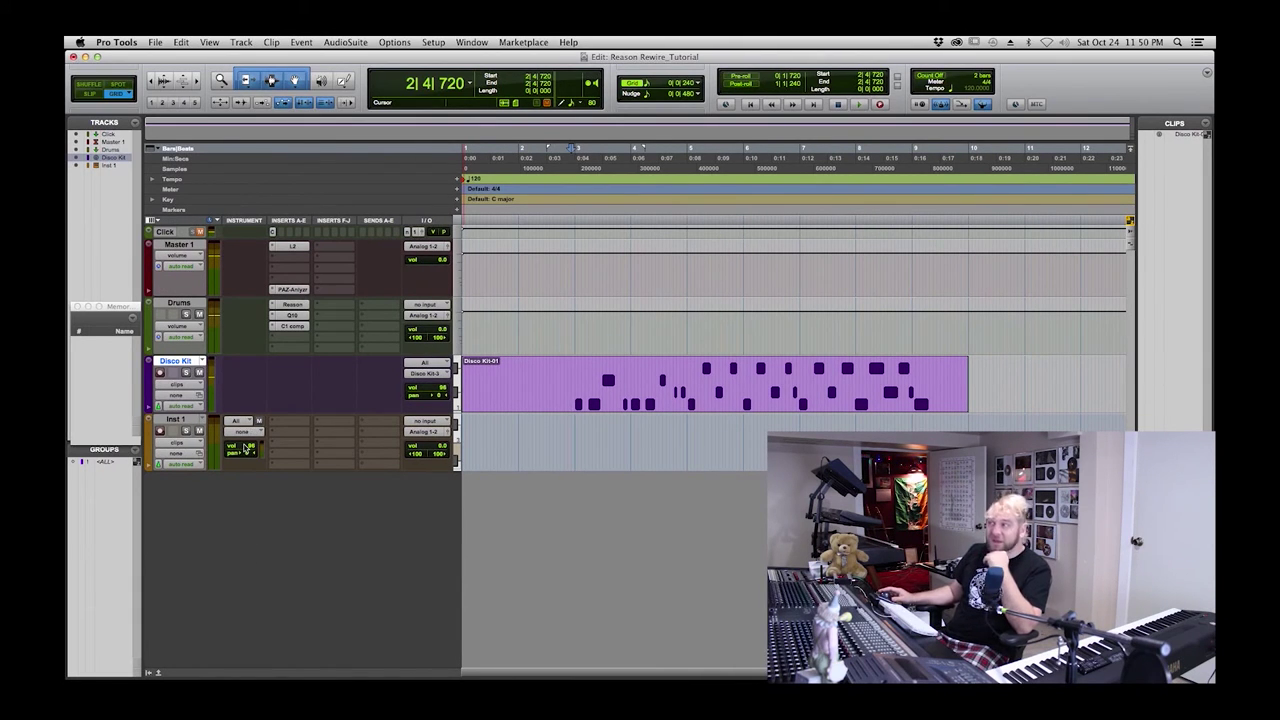
click(174, 420)
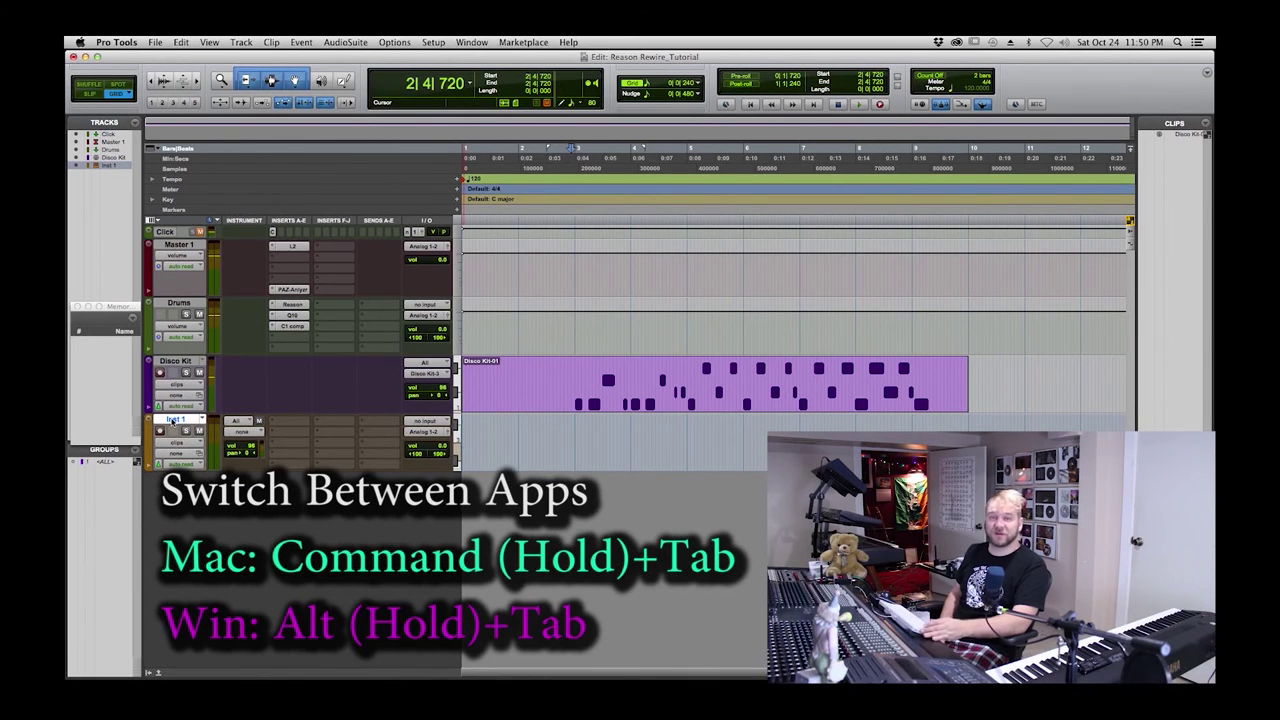
- In Reason, add an NN-XT Advanced Sampler to the rack below the Redrum
key(super+Tab)
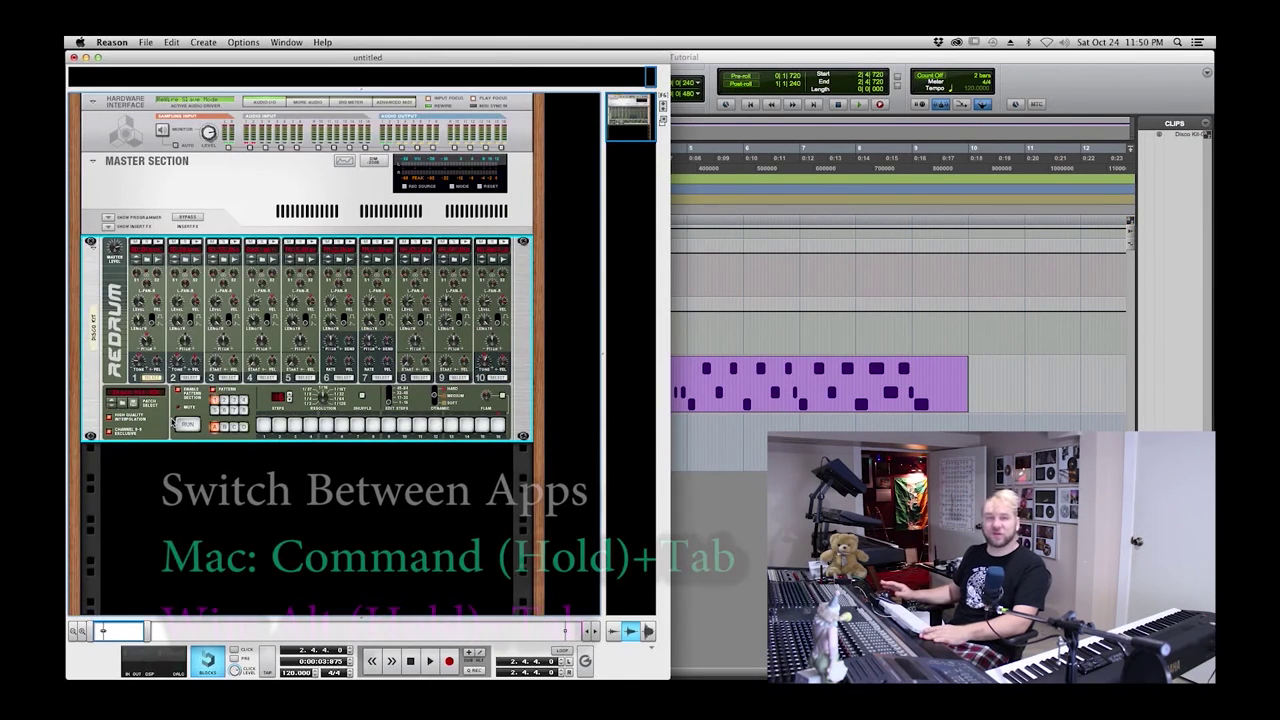
click(147, 494)
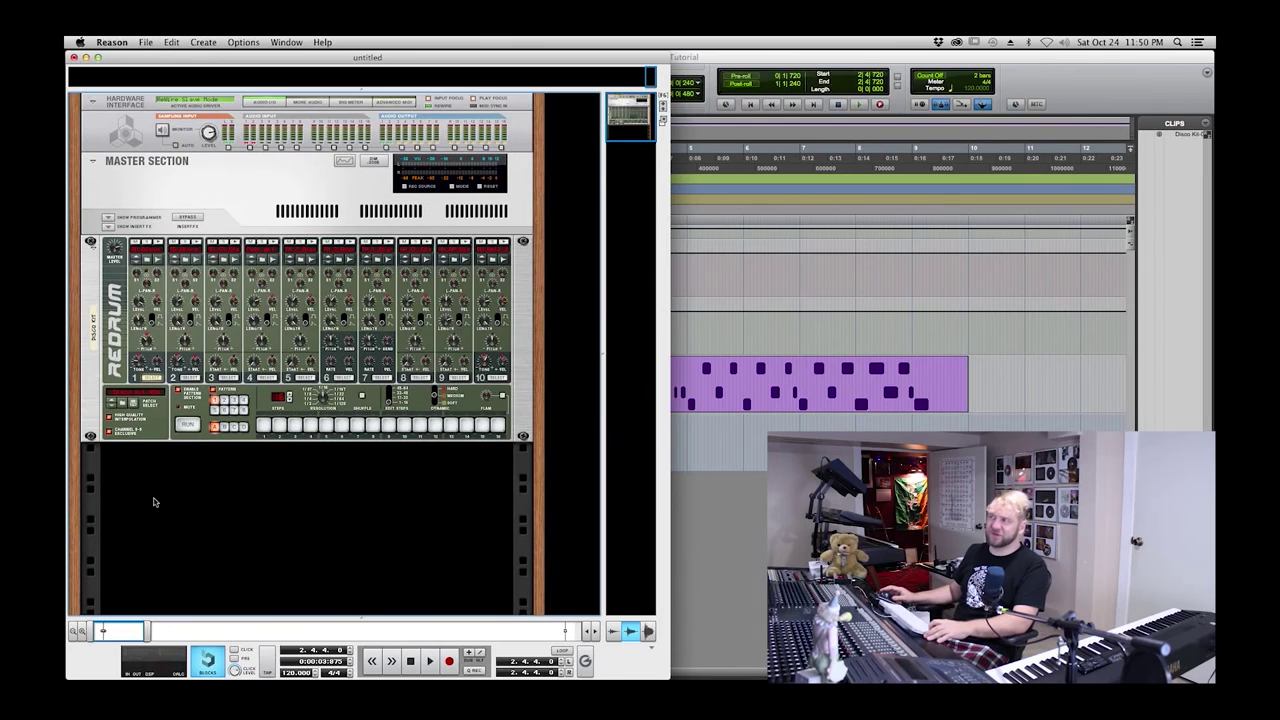
right_click(153, 502)
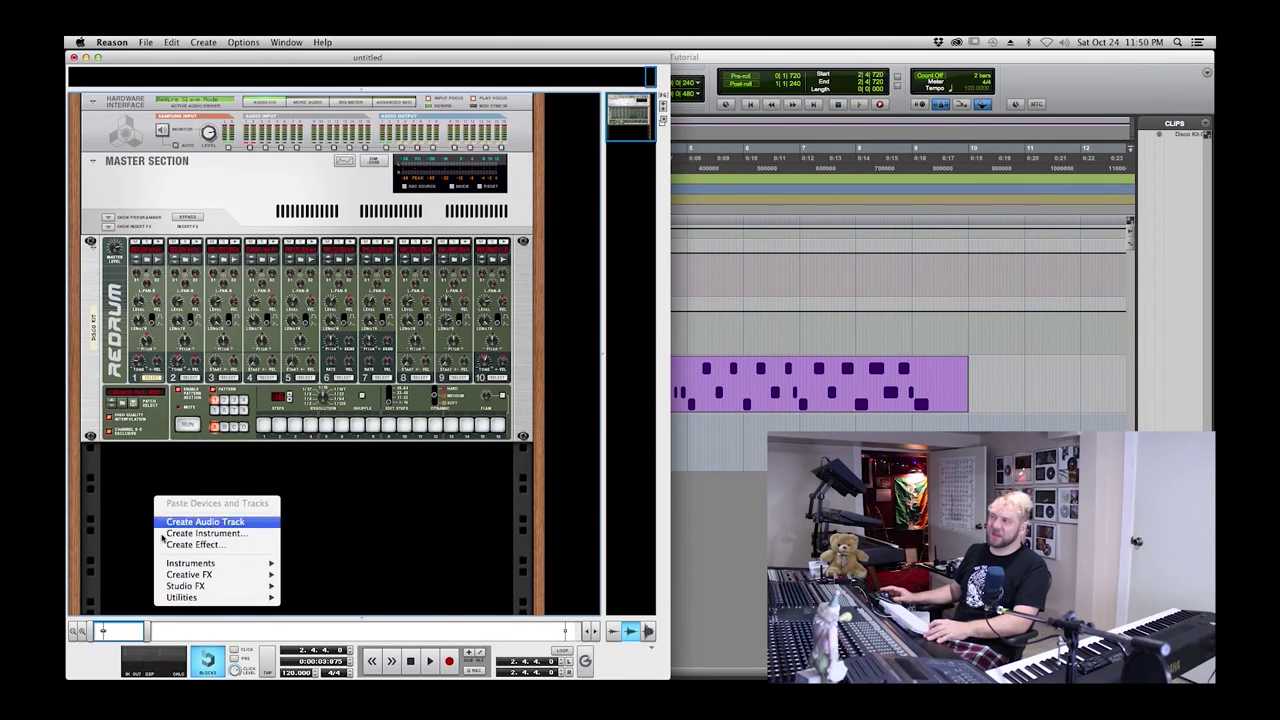
mouse_move(190, 566)
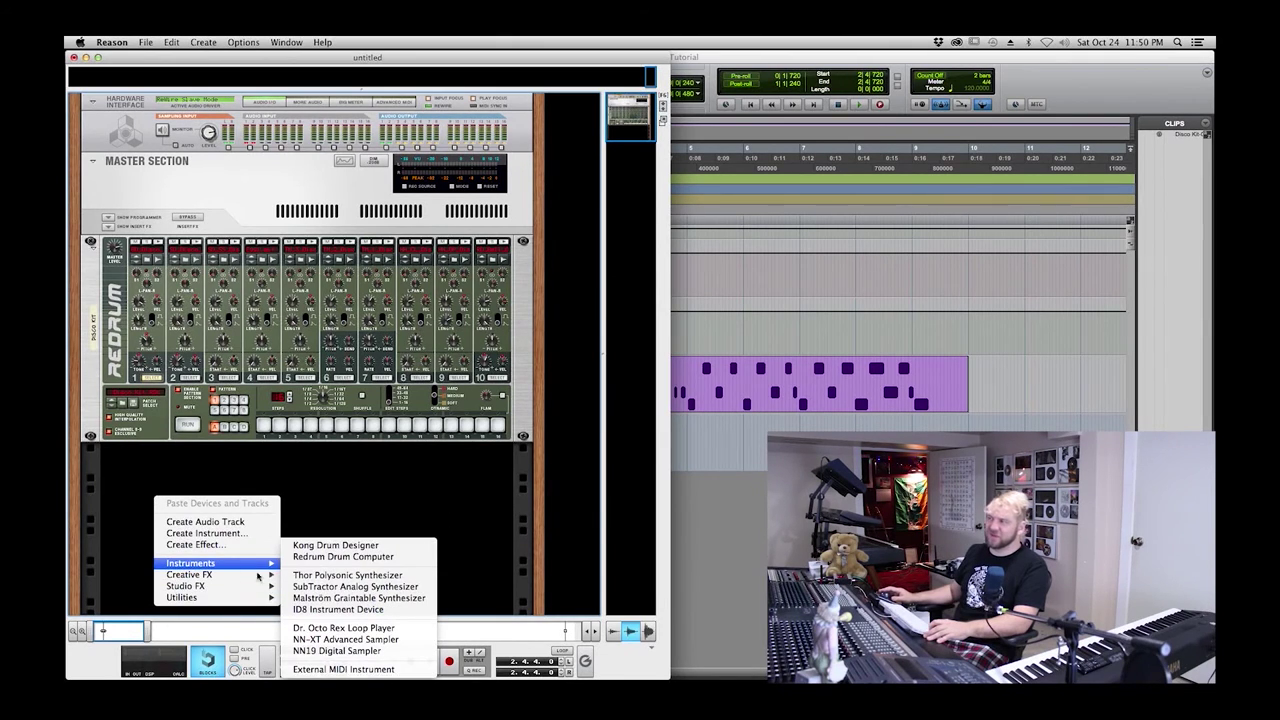
click(330, 603)
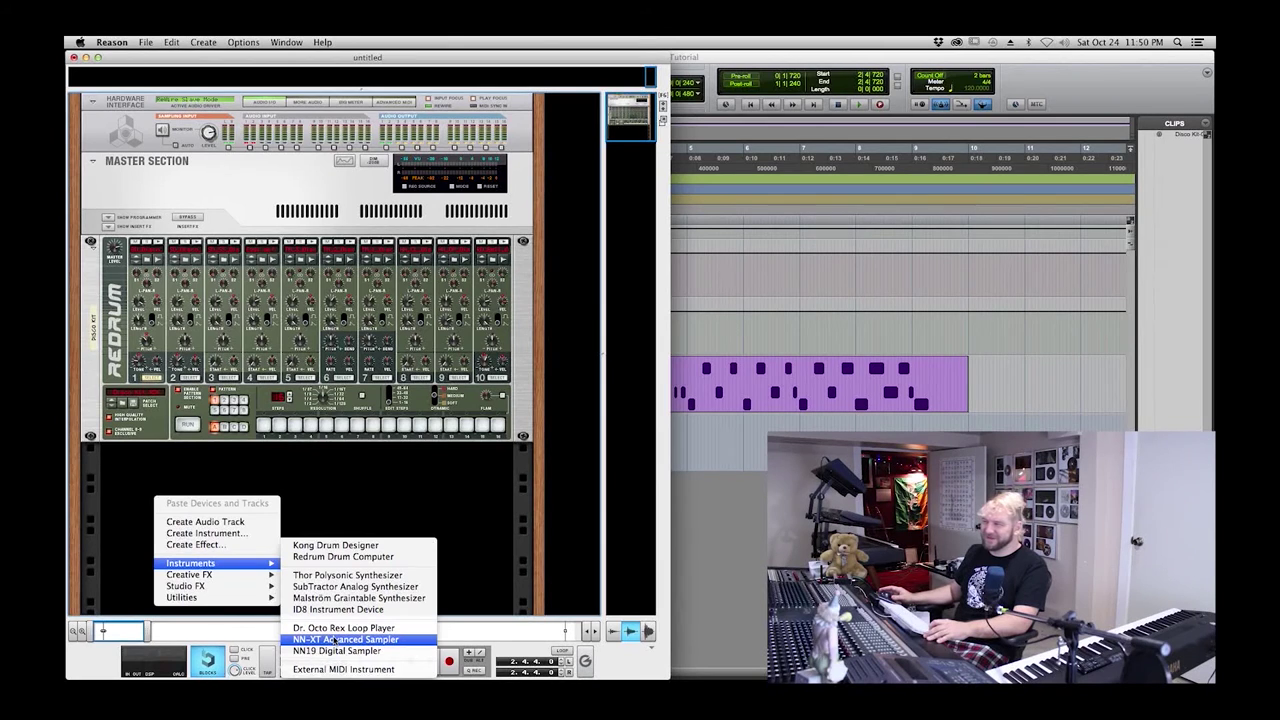
click(335, 640)
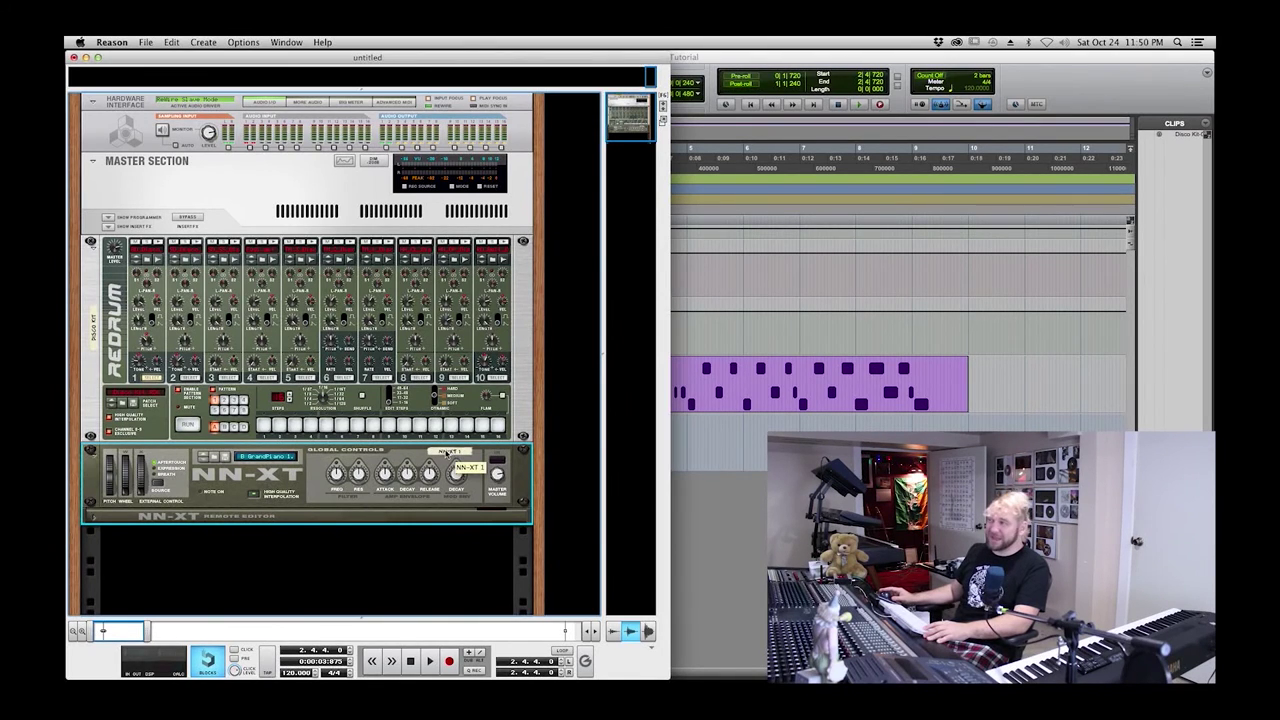
- Rename the NN-XT device to '8 GrandPiano'
double_click(447, 454)
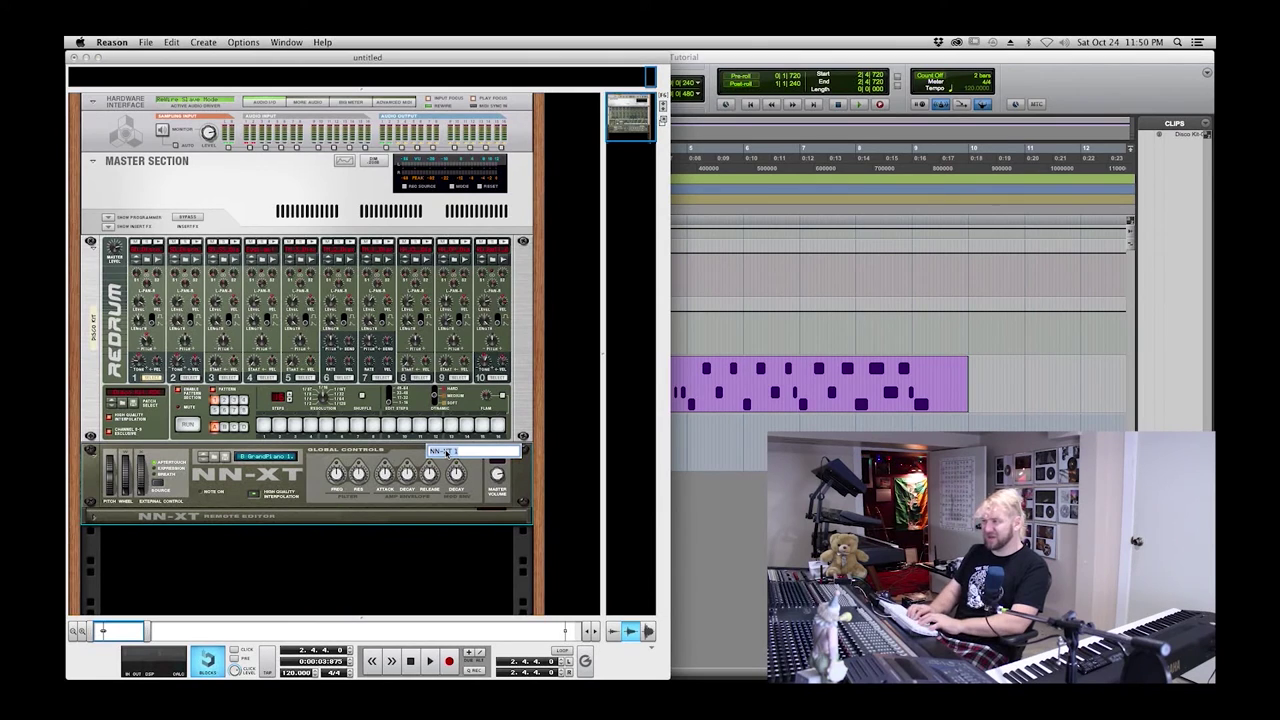
key(BackSpace)
text(8 GrandPian)
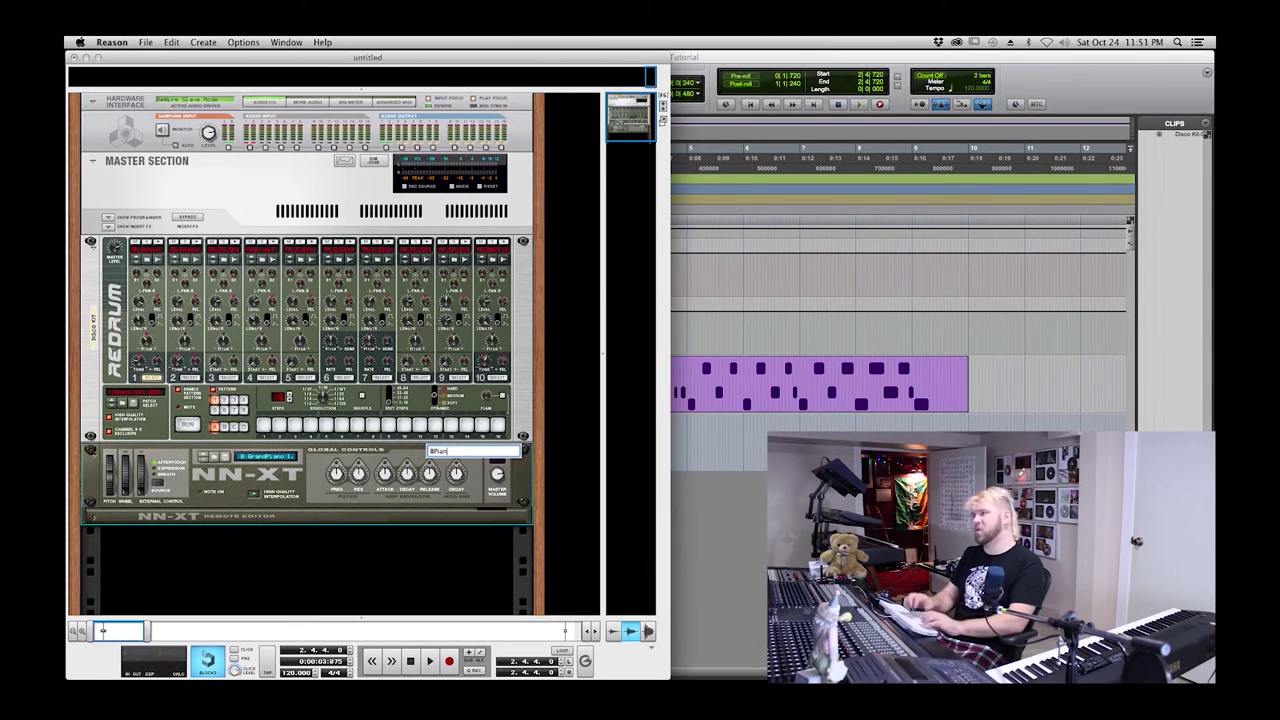
text(o)
key(Return)
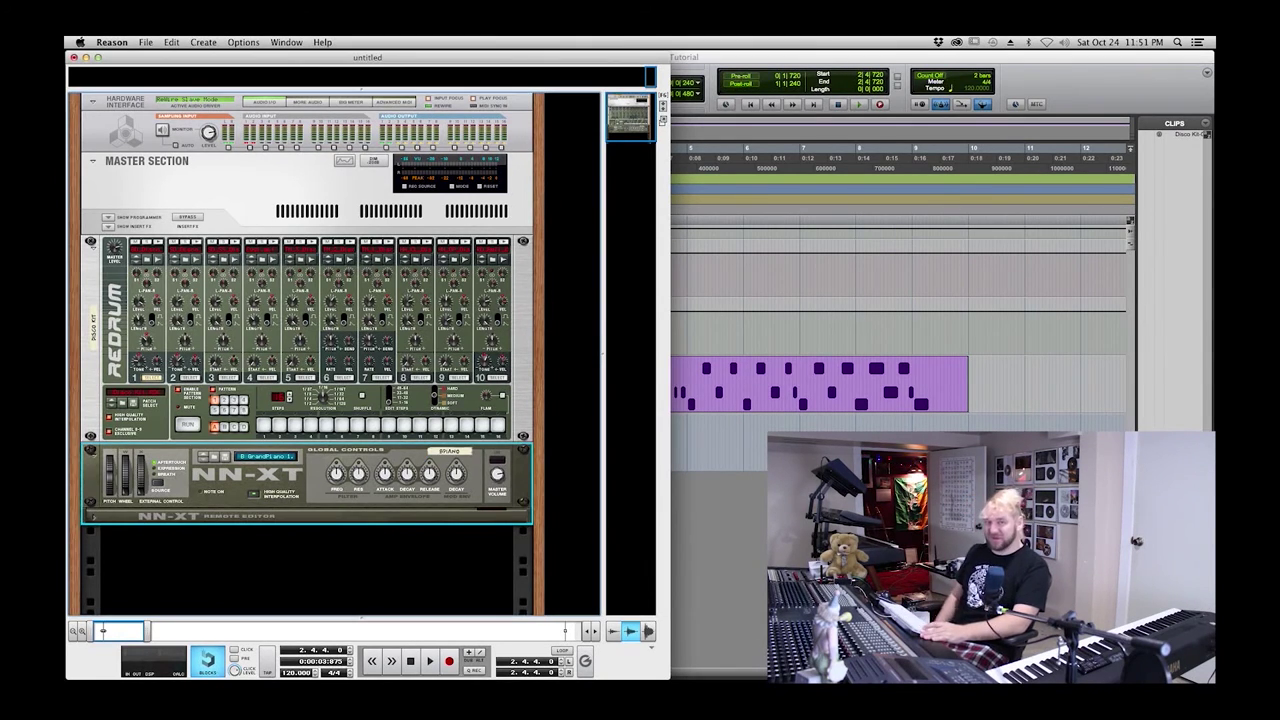
- Cable the NN-XT's audio outputs to Hardware Interface Output 3, then flip the rack back to the front
key(Tab)
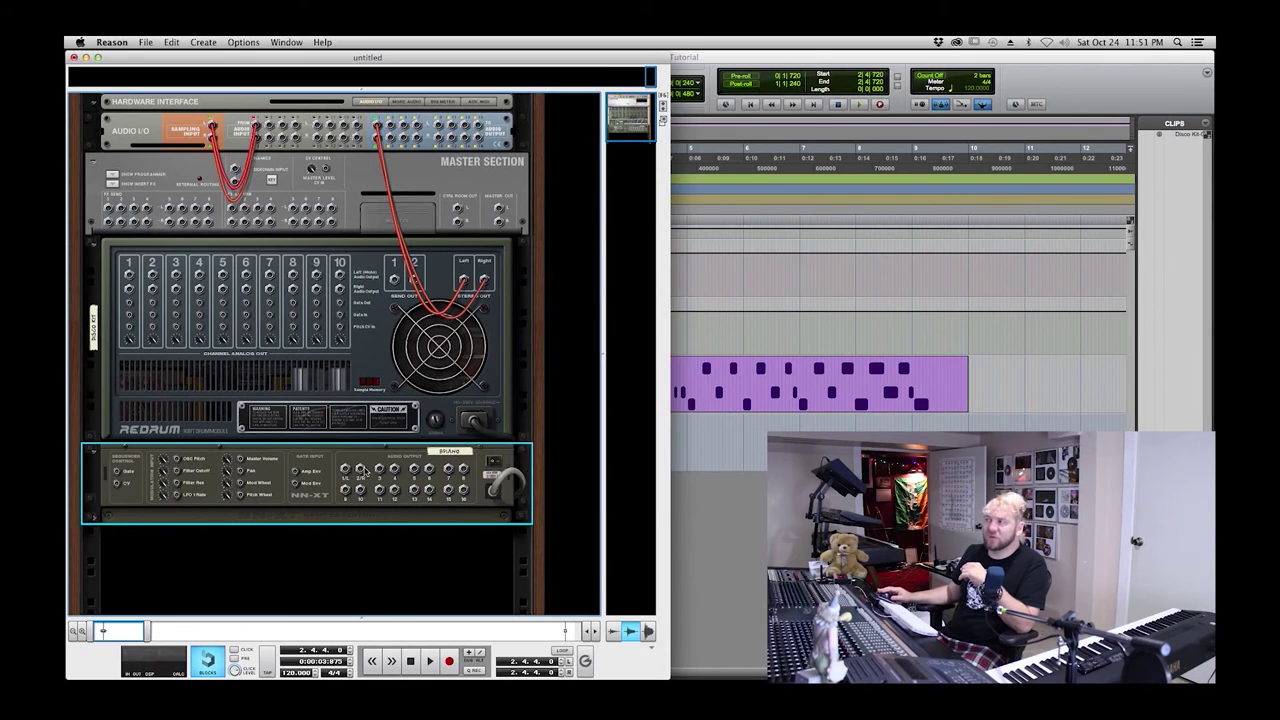
right_click(346, 469)
mouse_move(383, 494)
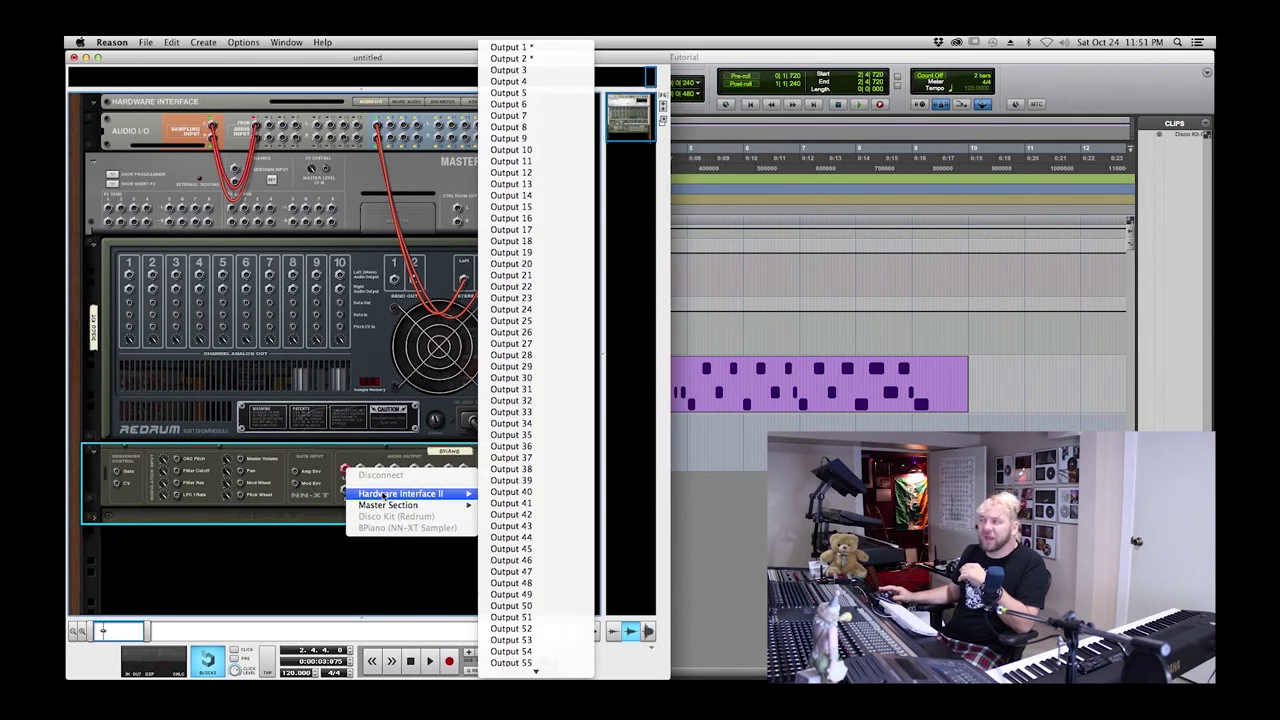
click(525, 70)
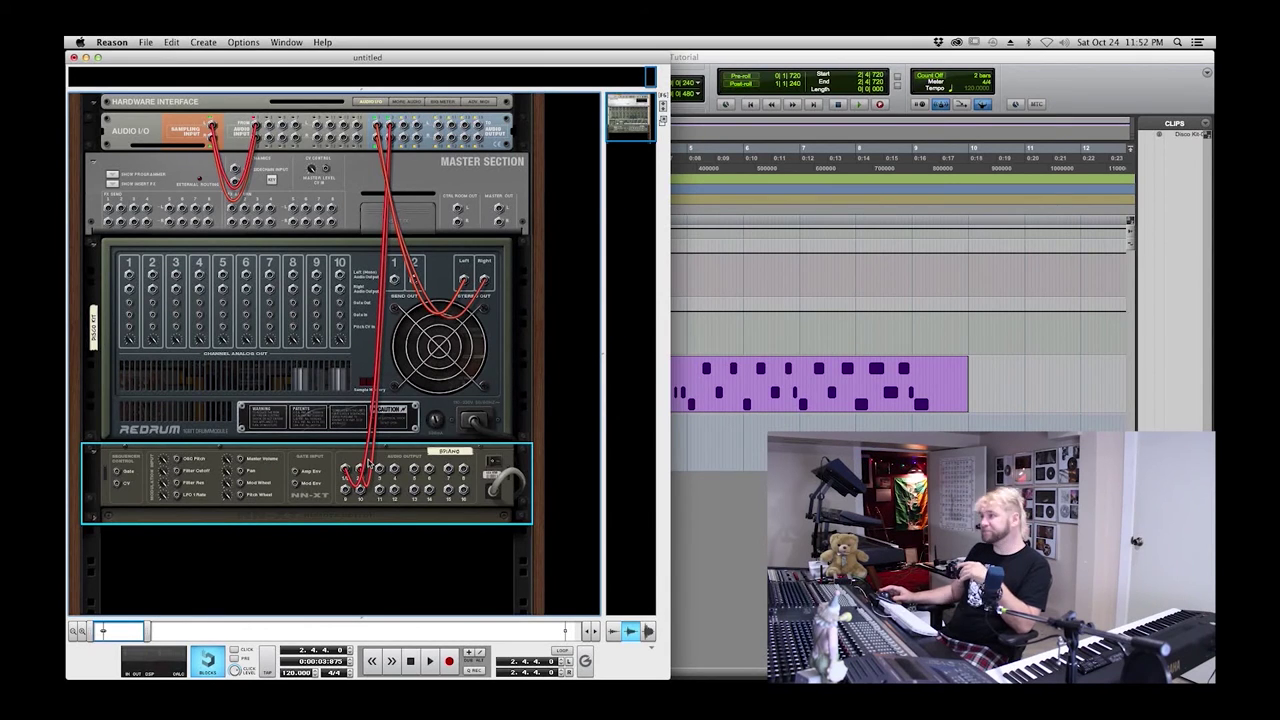
key(Tab)
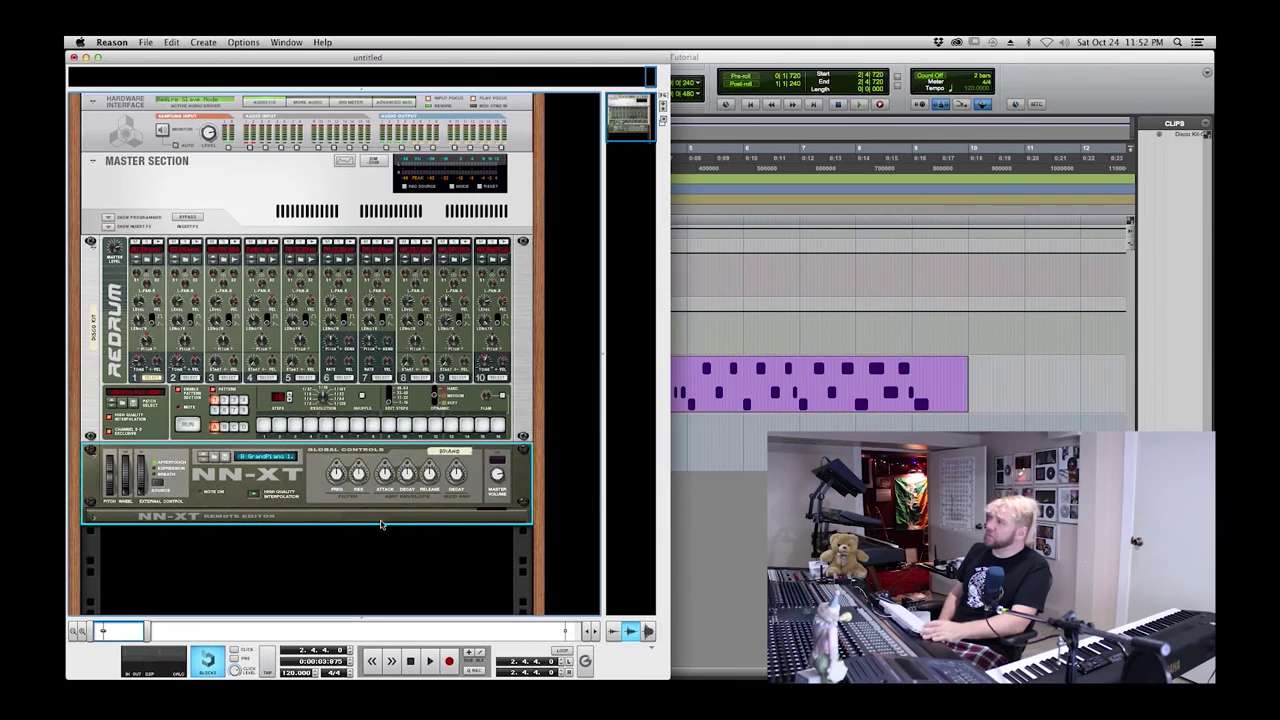
key(super+Tab)
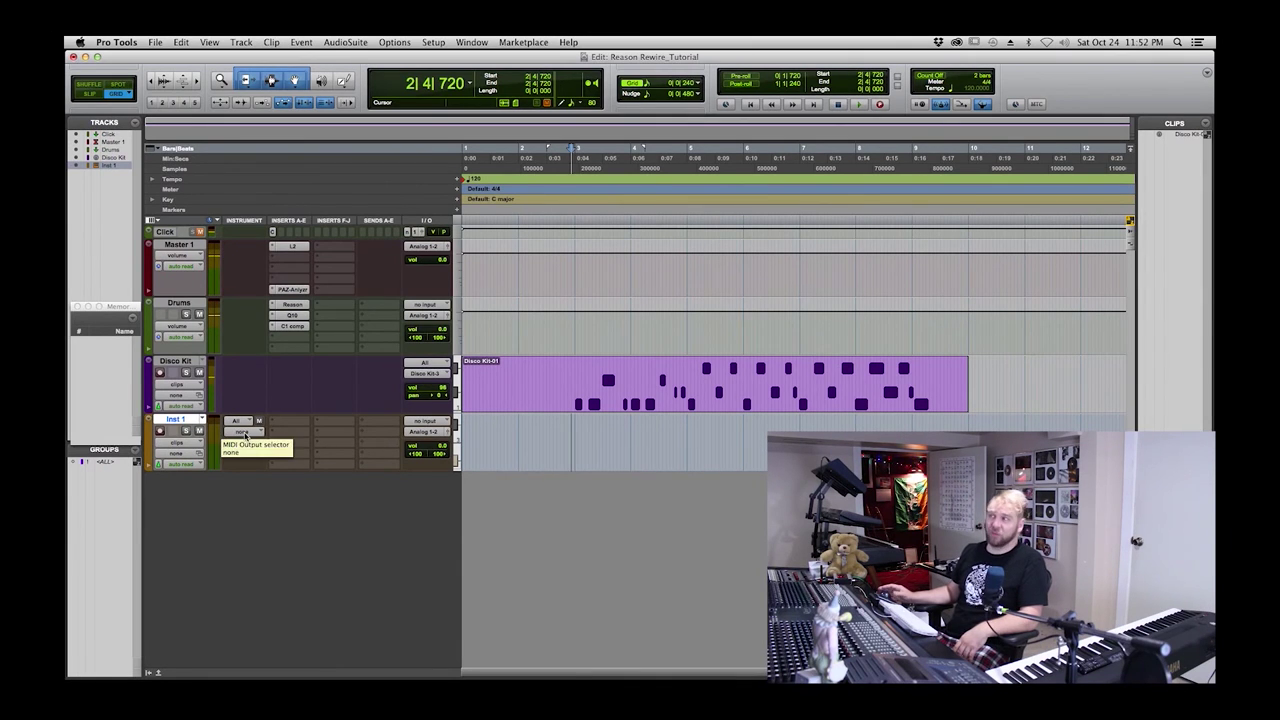
- Send Inst 1's MIDI to Reason's 8Piano on channel 4 and record-arm Inst 1
click(245, 434)
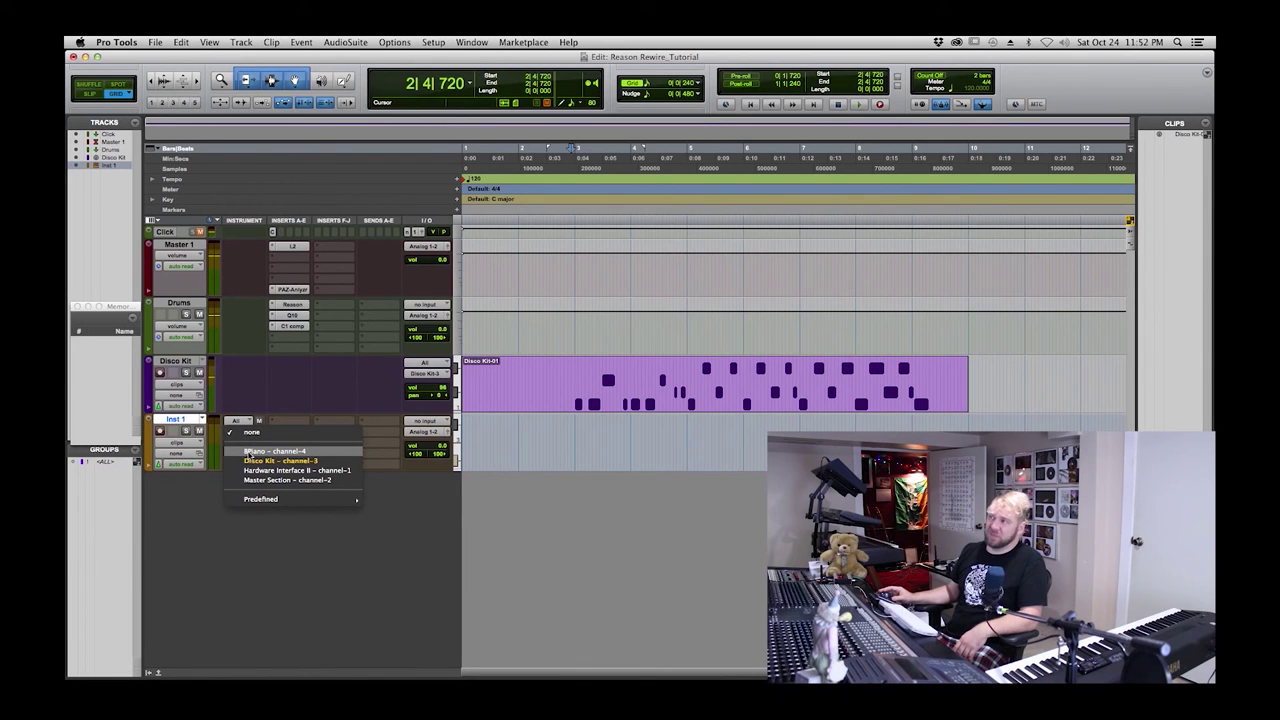
click(262, 451)
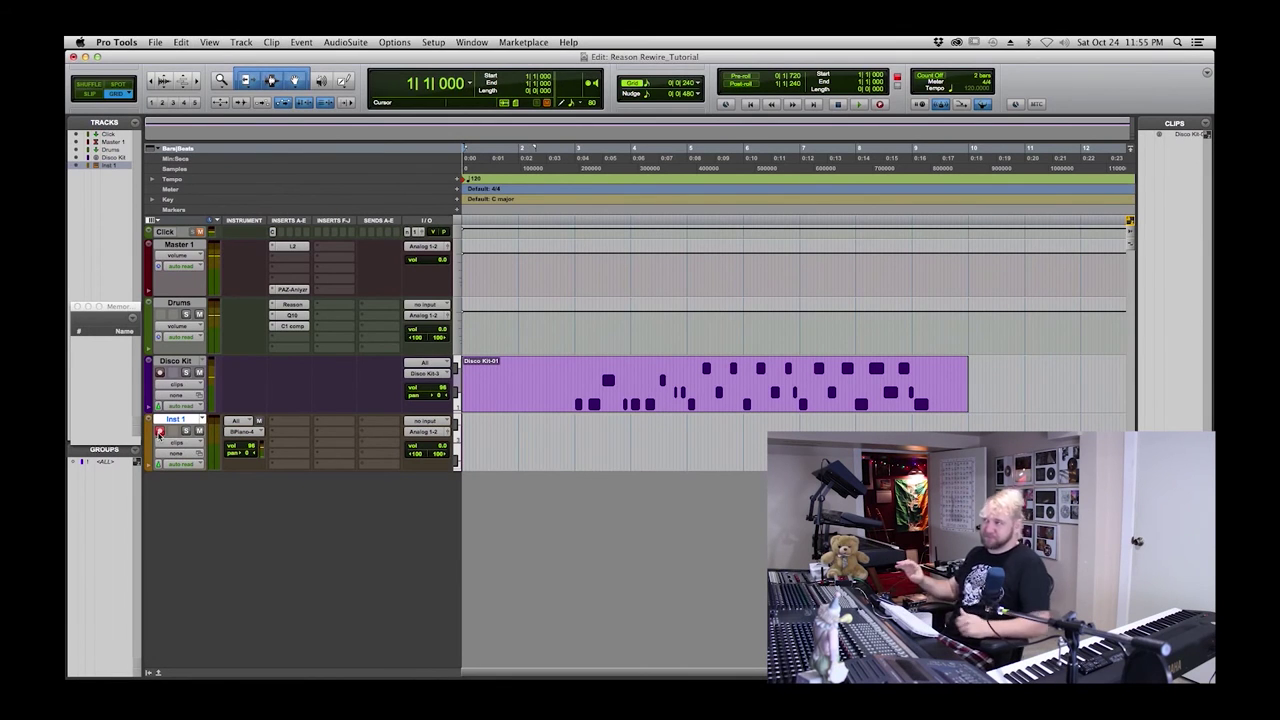
click(159, 432)
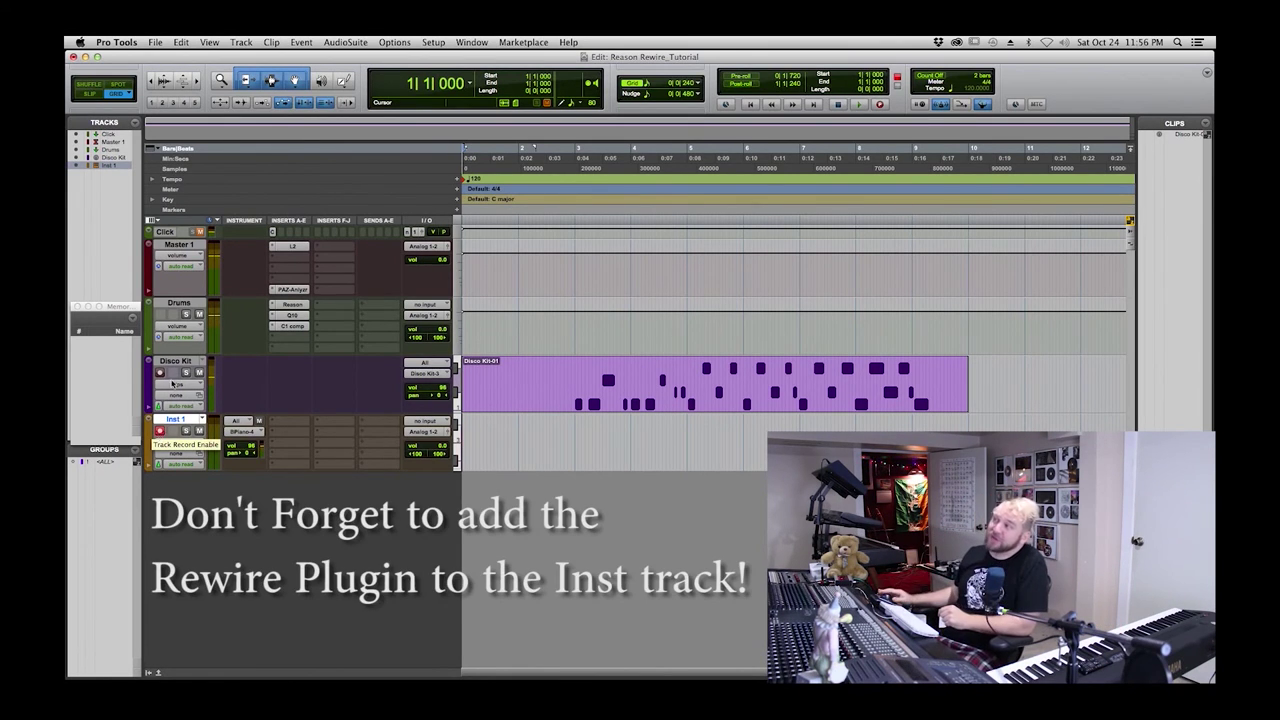
- Insert the Reason (stereo) ReWire plug-in on Inst 1's first insert and record-arm Disco Kit
click(283, 424)
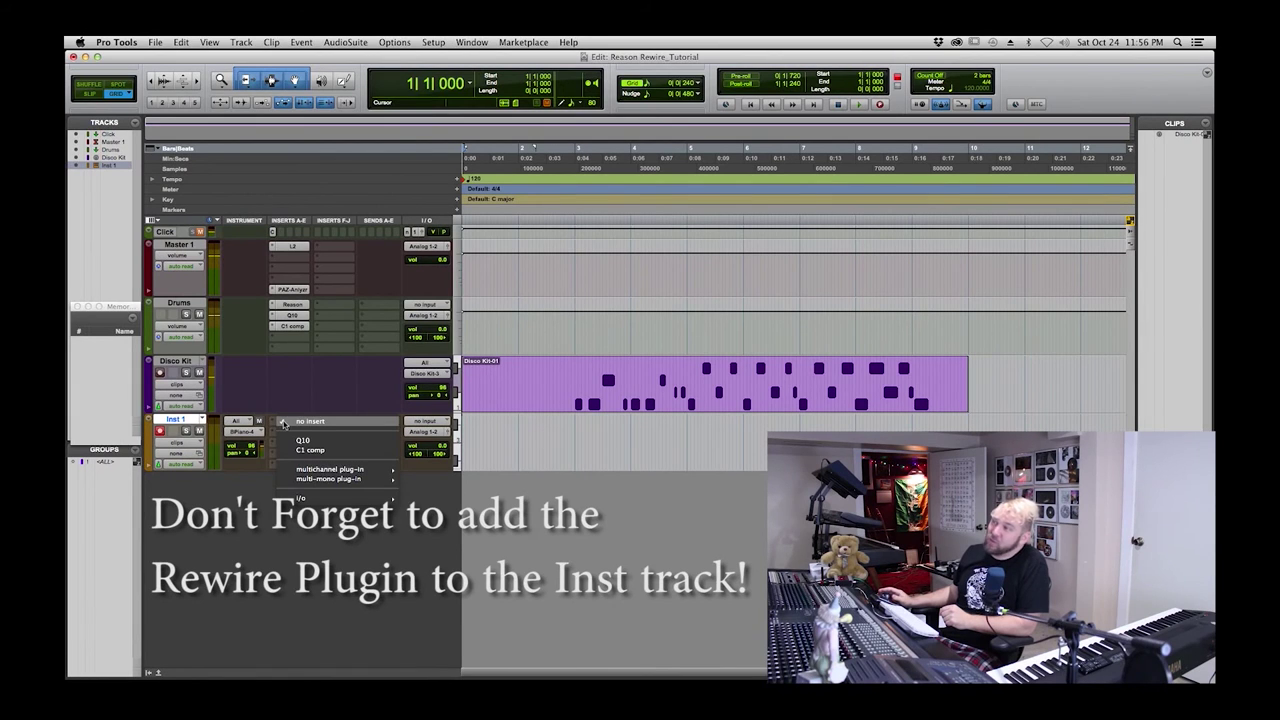
click(284, 424)
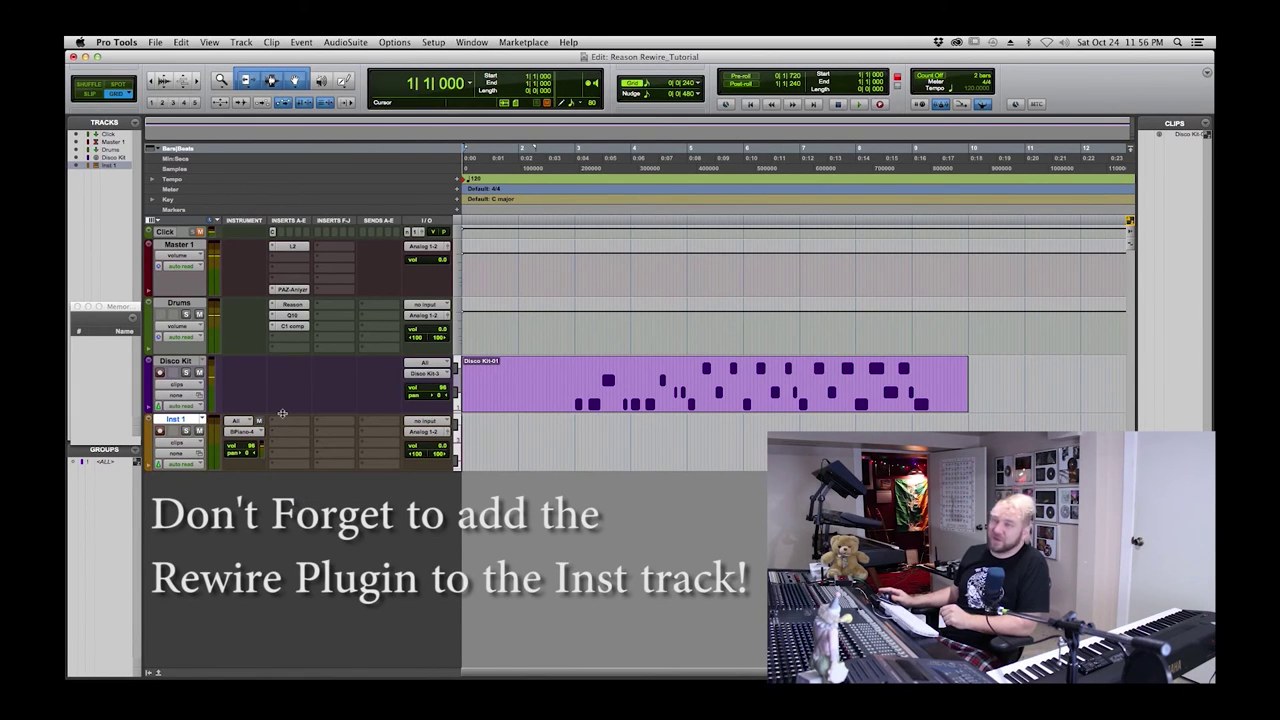
click(288, 427)
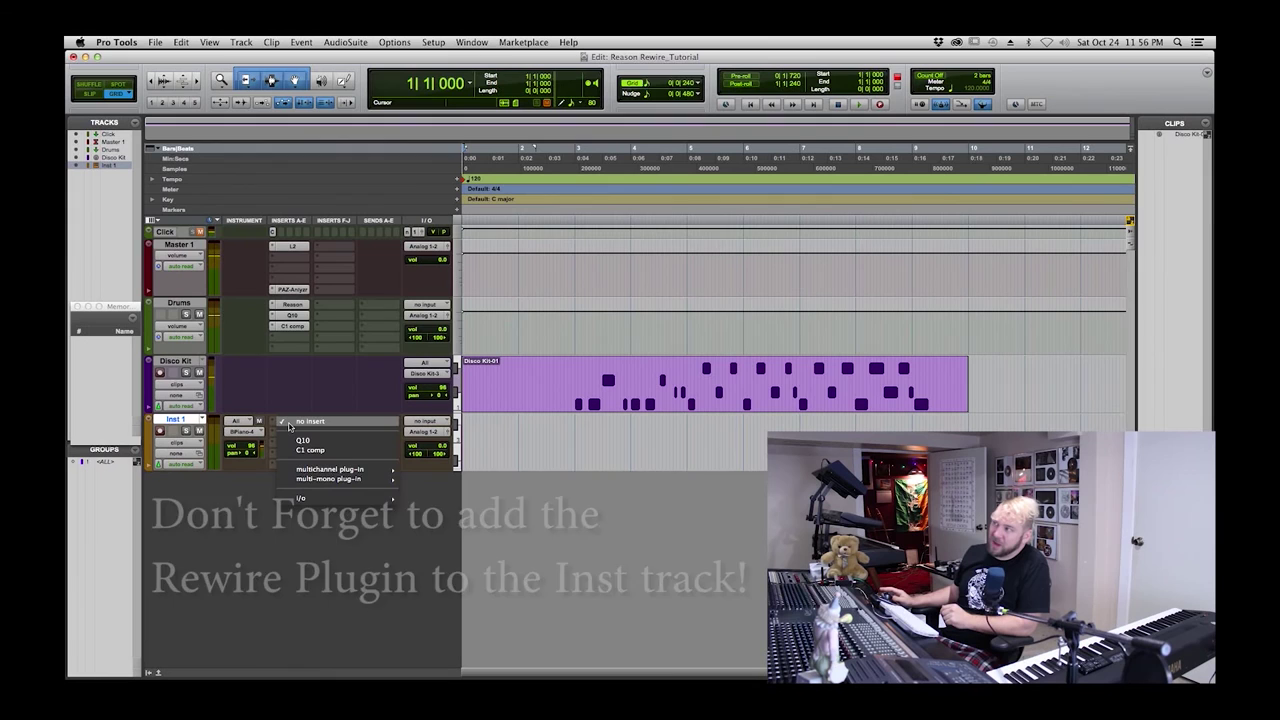
mouse_move(308, 470)
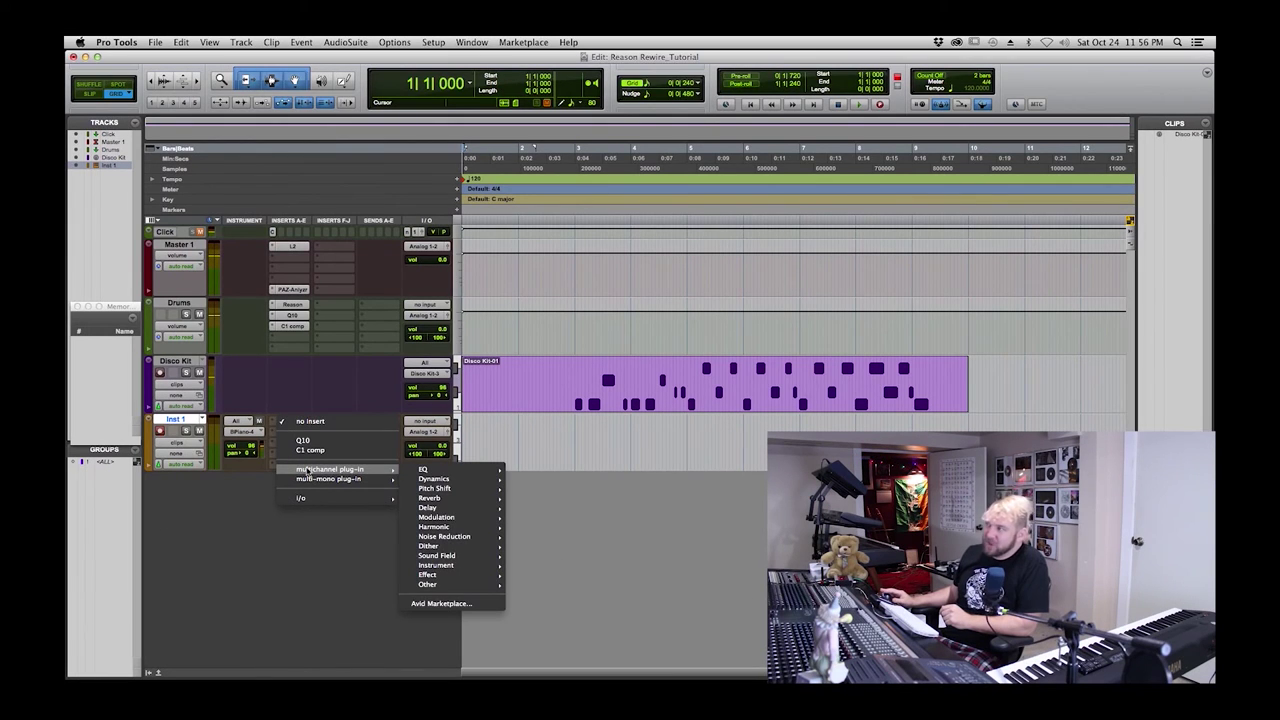
mouse_move(456, 549)
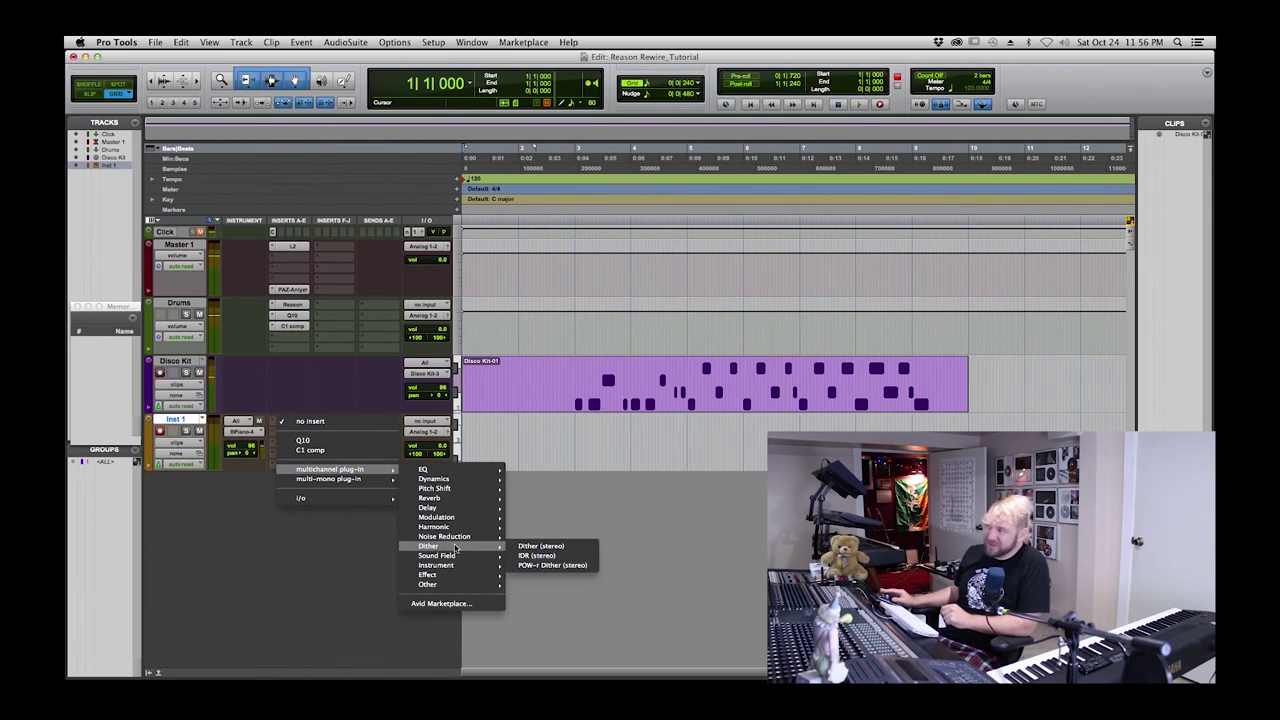
mouse_move(494, 567)
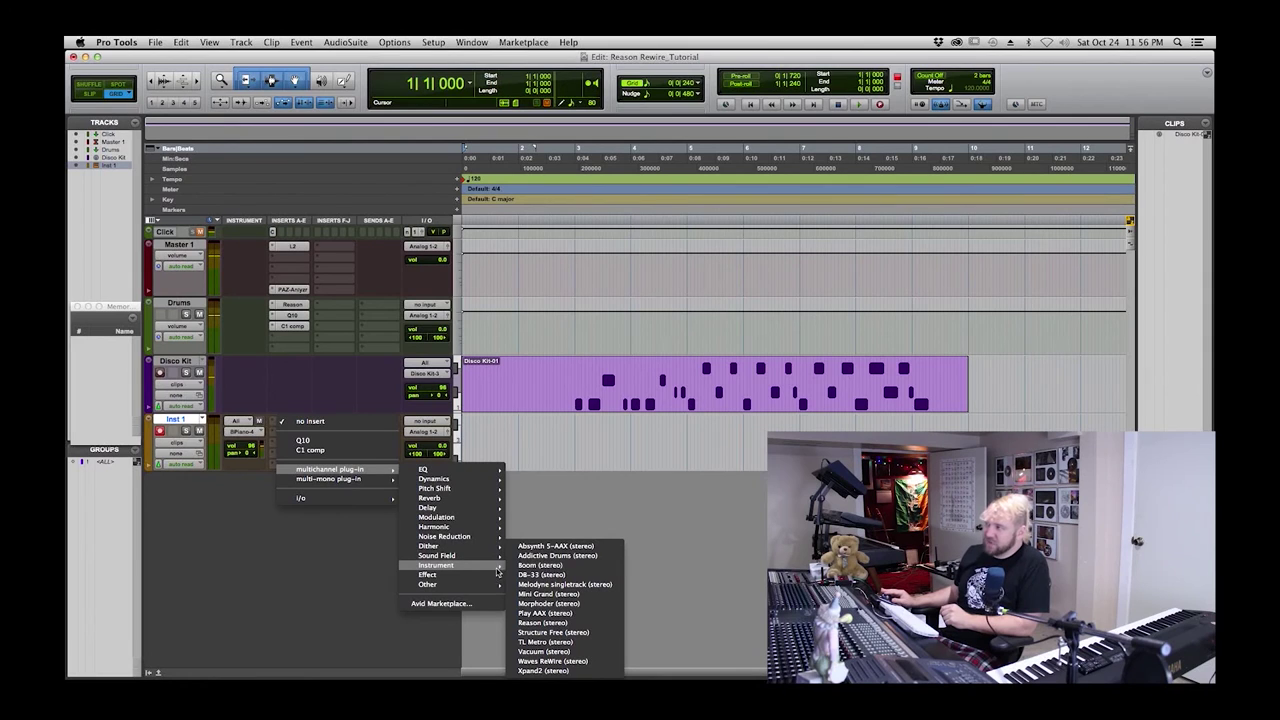
click(559, 622)
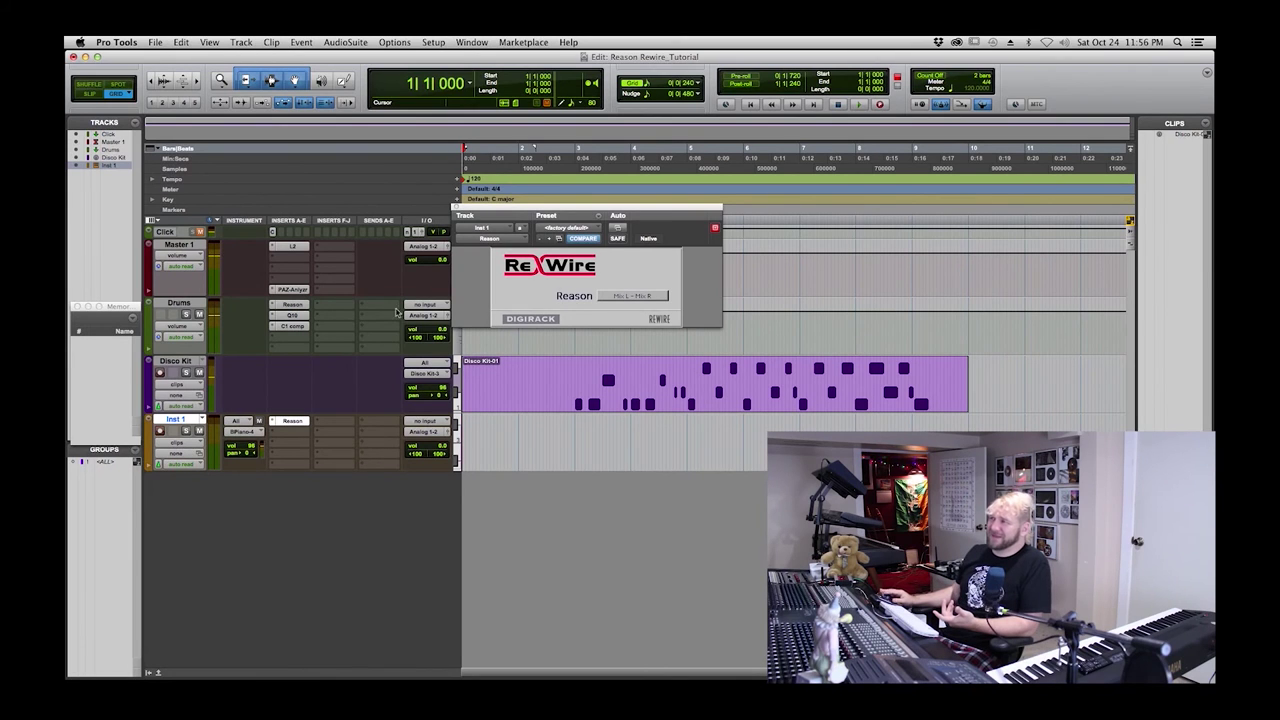
click(161, 373)
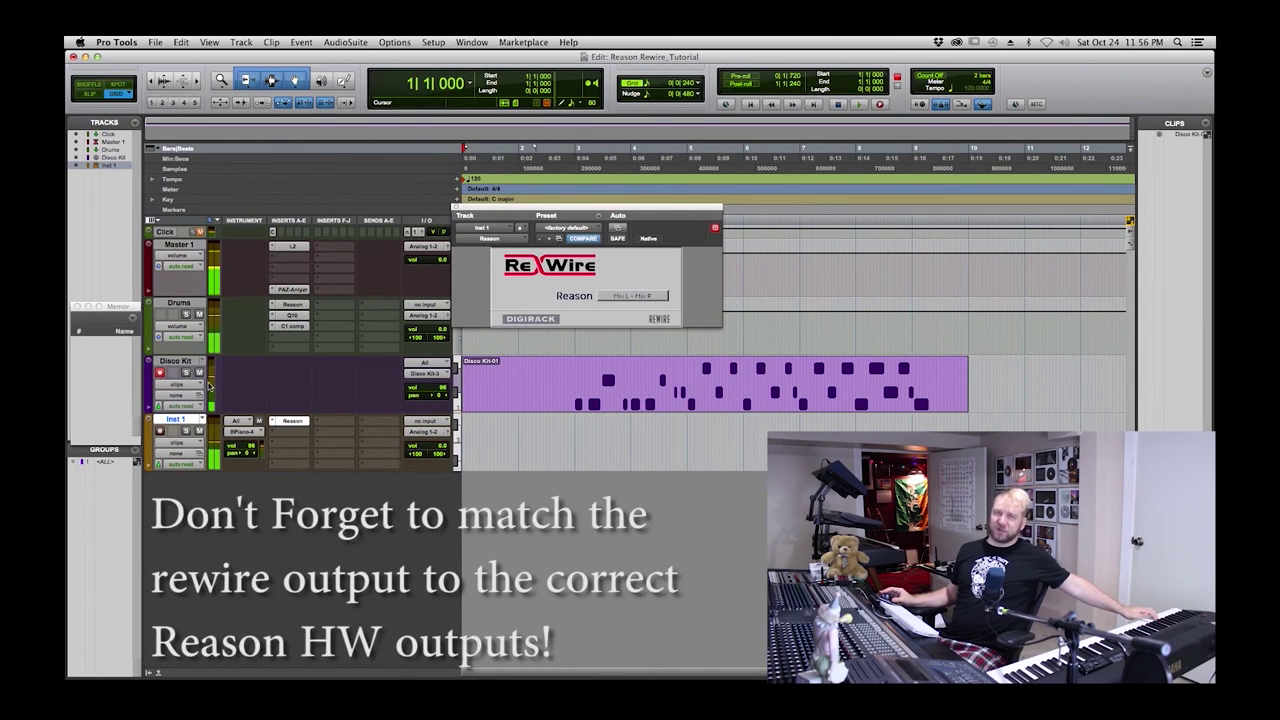
- Feed Reason's Channel 3 - Channel 4 into Inst 1 and record-arm Inst 1 instead of Disco Kit
click(658, 295)
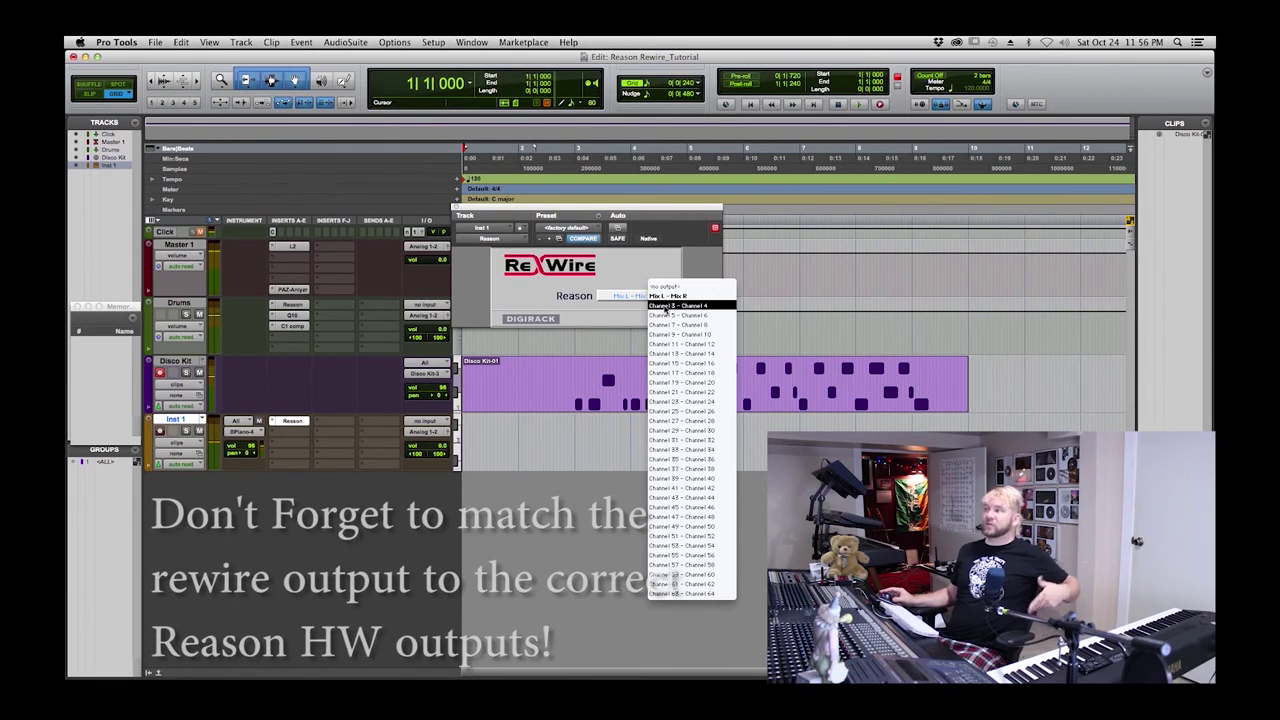
click(665, 306)
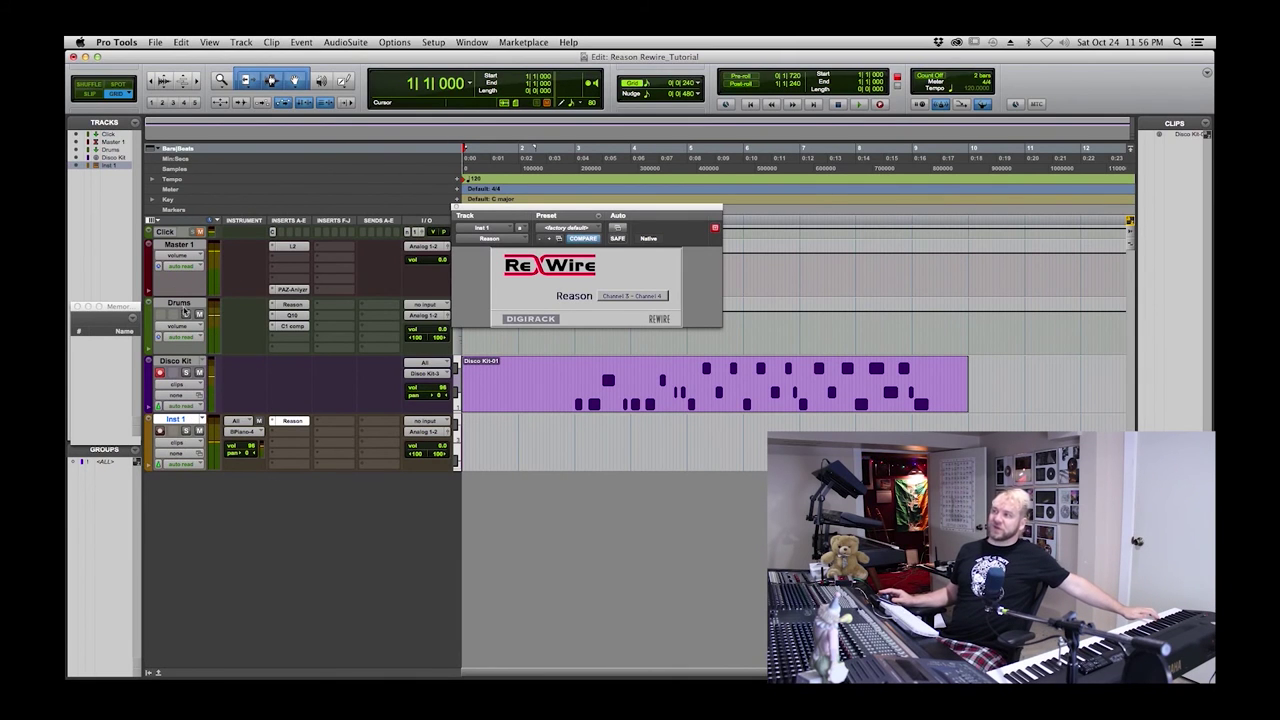
click(158, 373)
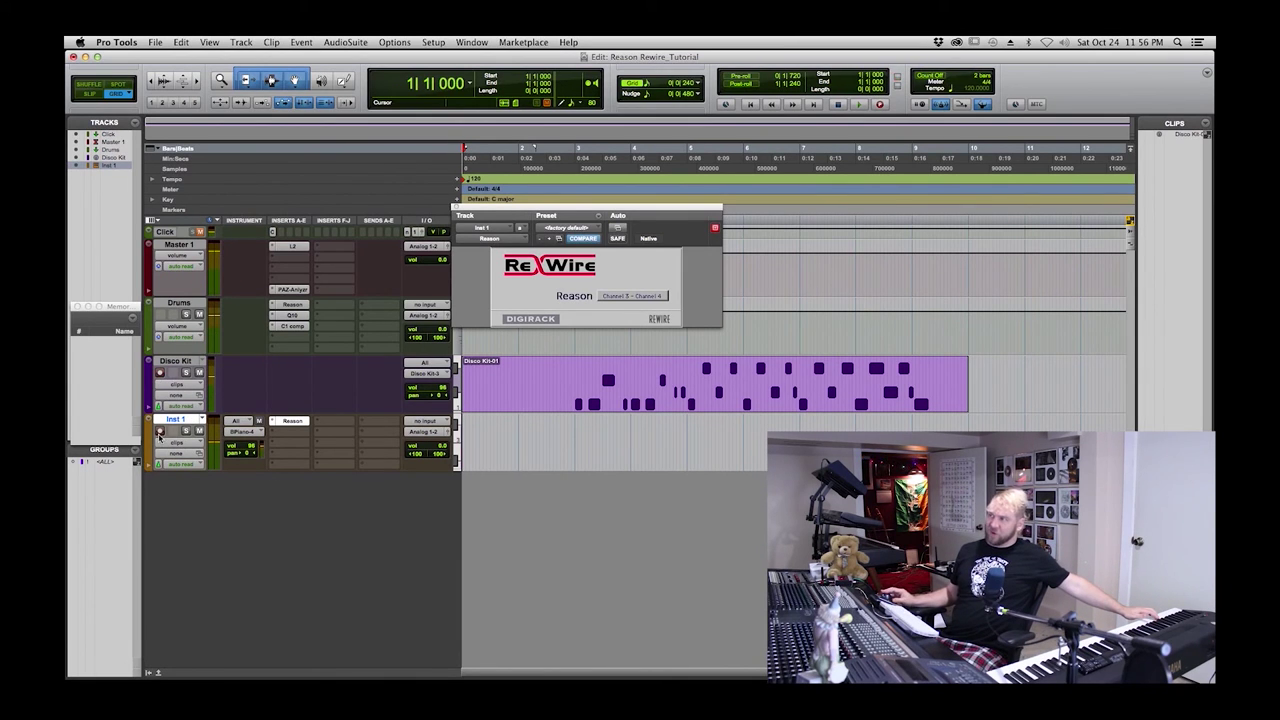
click(161, 432)
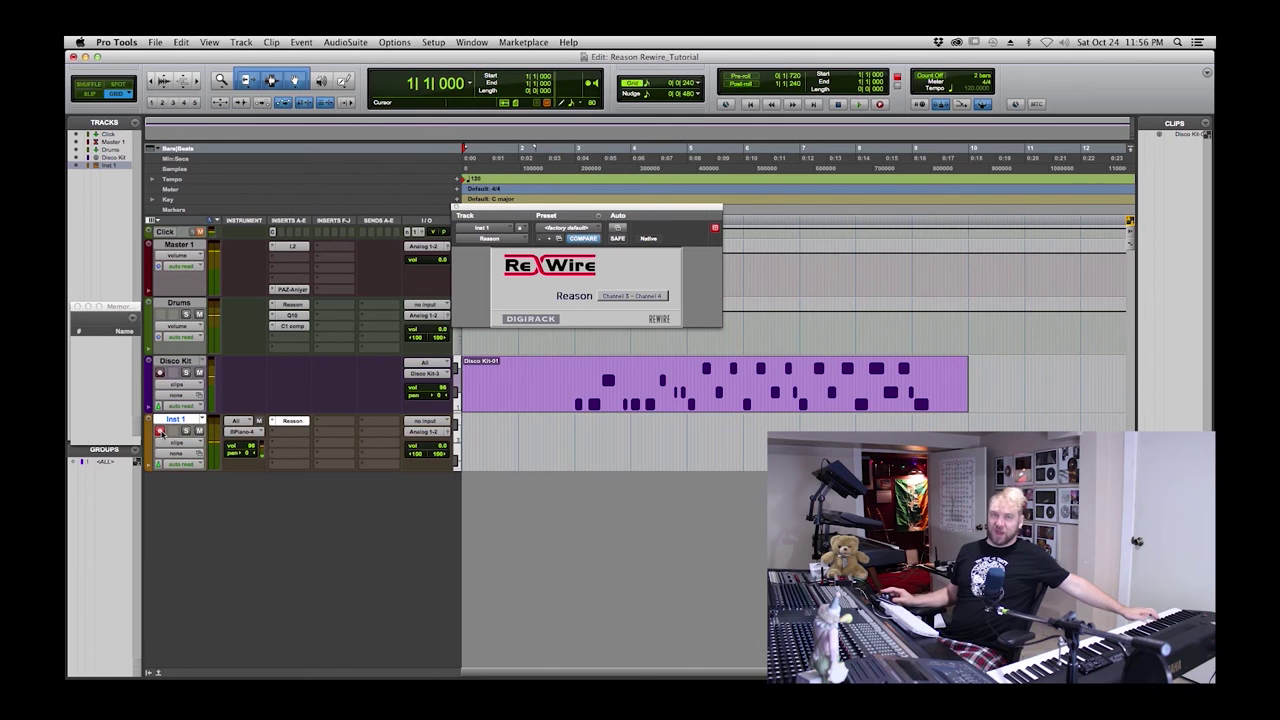
double_click(173, 420)
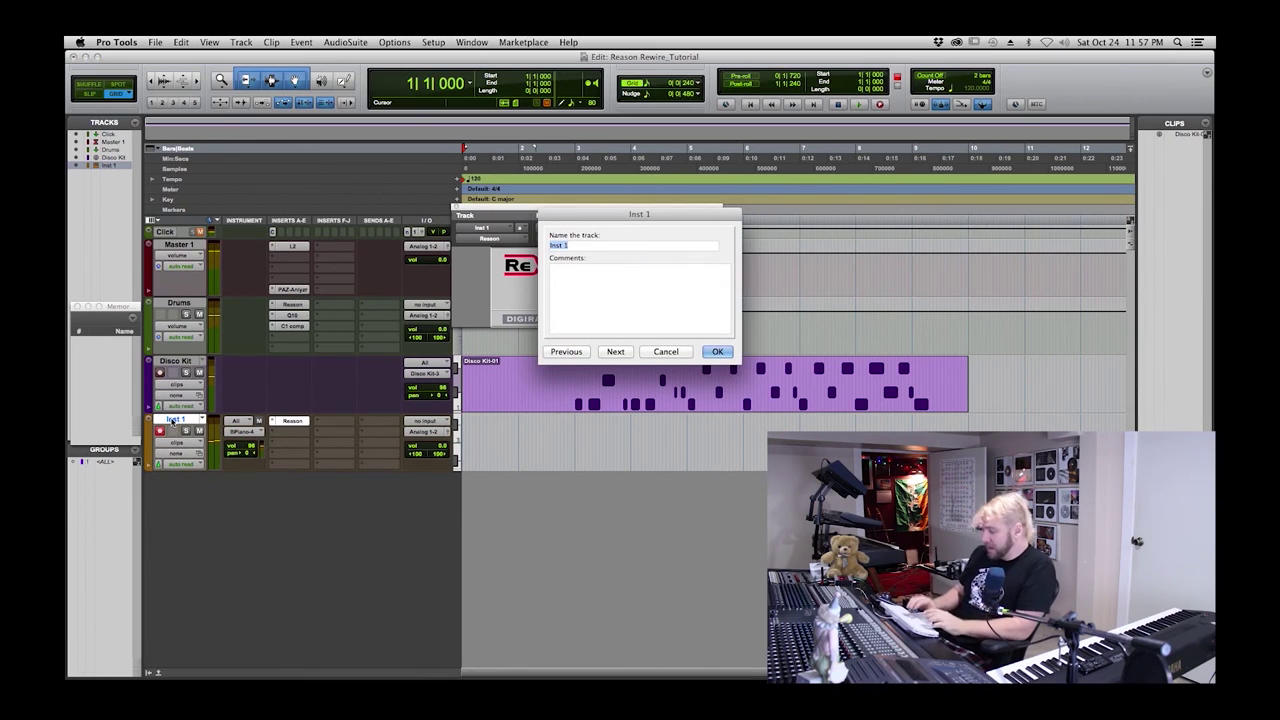
- Enter 'Piano' as the Inst 1 track's new name and confirm it
text(Piano)
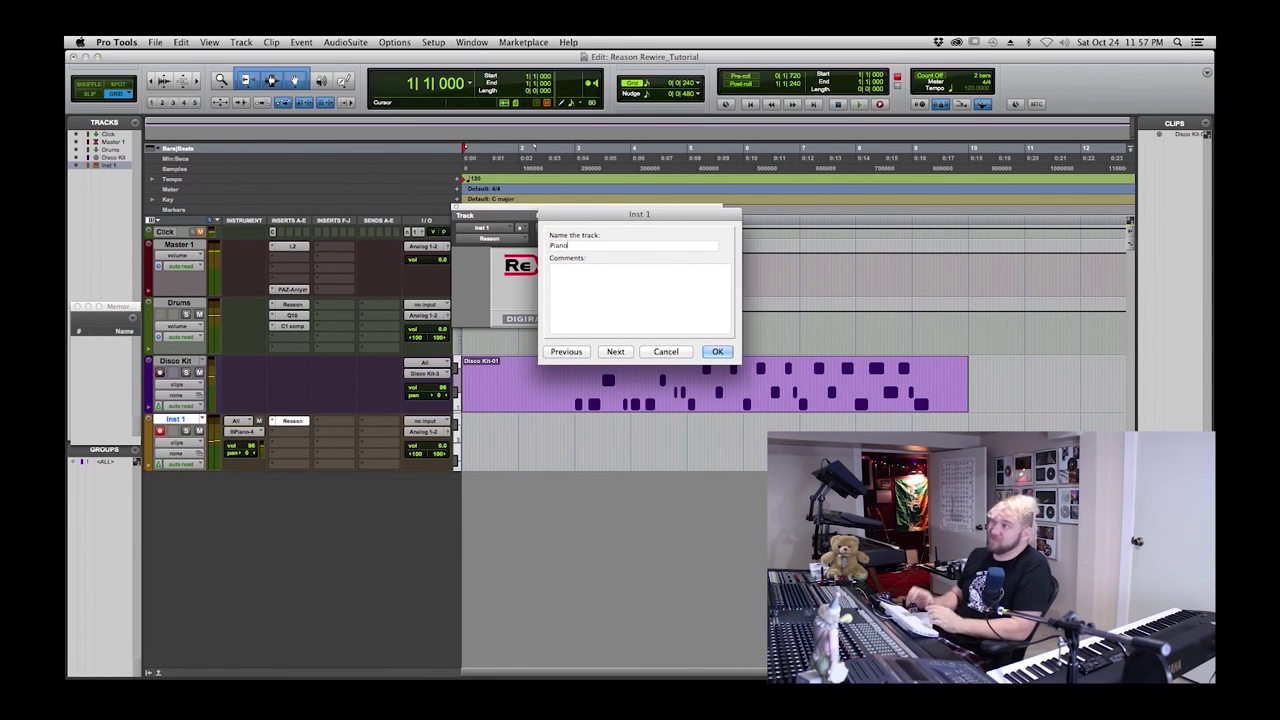
key(Return)
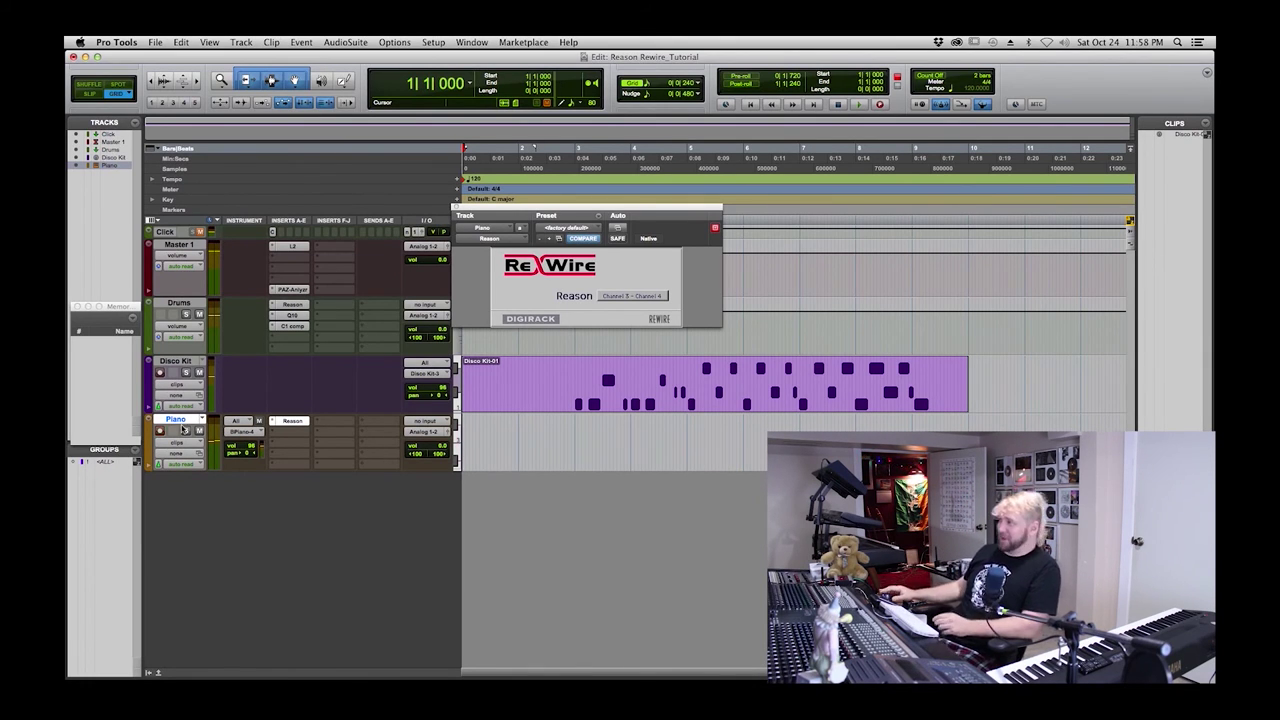
- Close the ReWire window and record a Piano-01 MIDI clip from the NN-XT onto the Piano track
key(super+space)
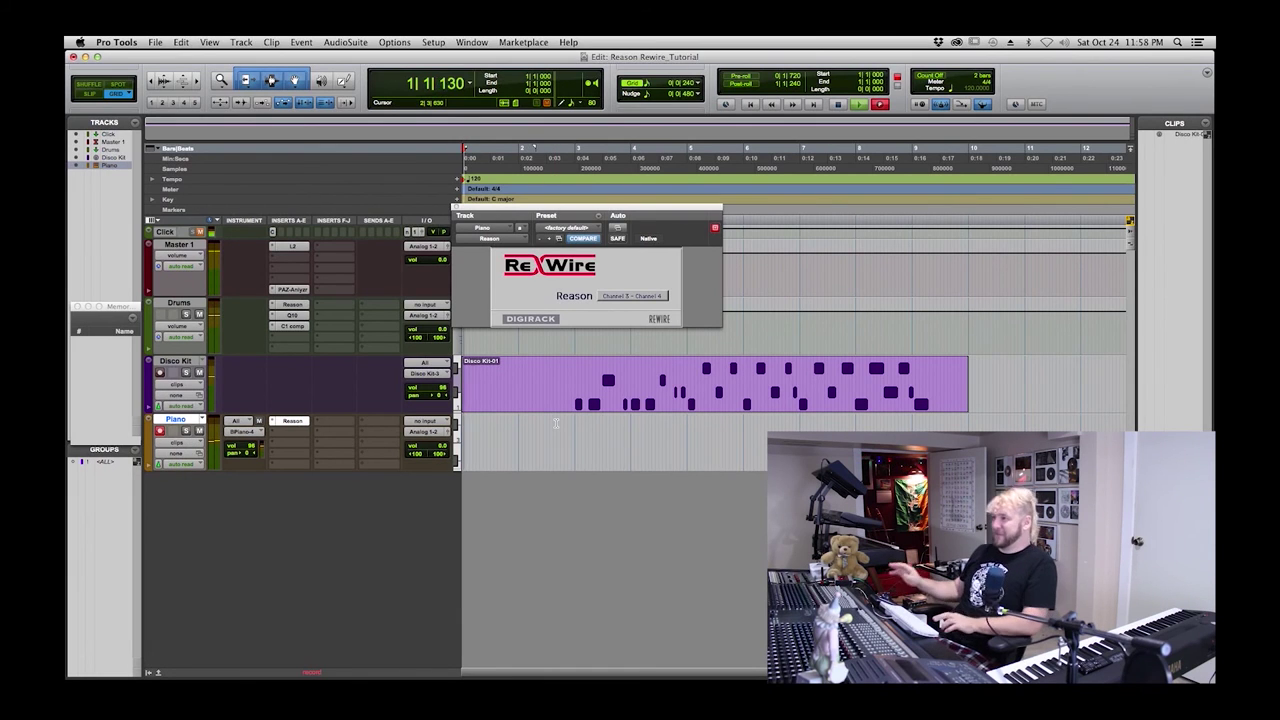
key(space)
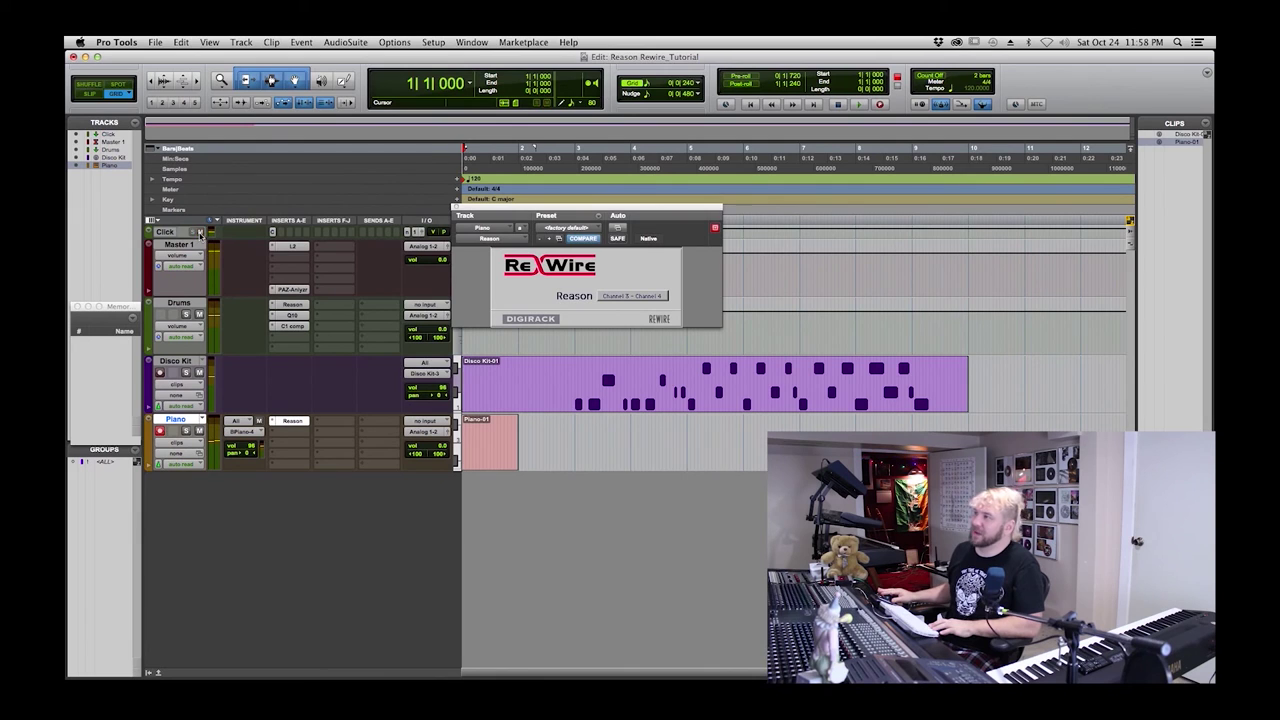
click(455, 208)
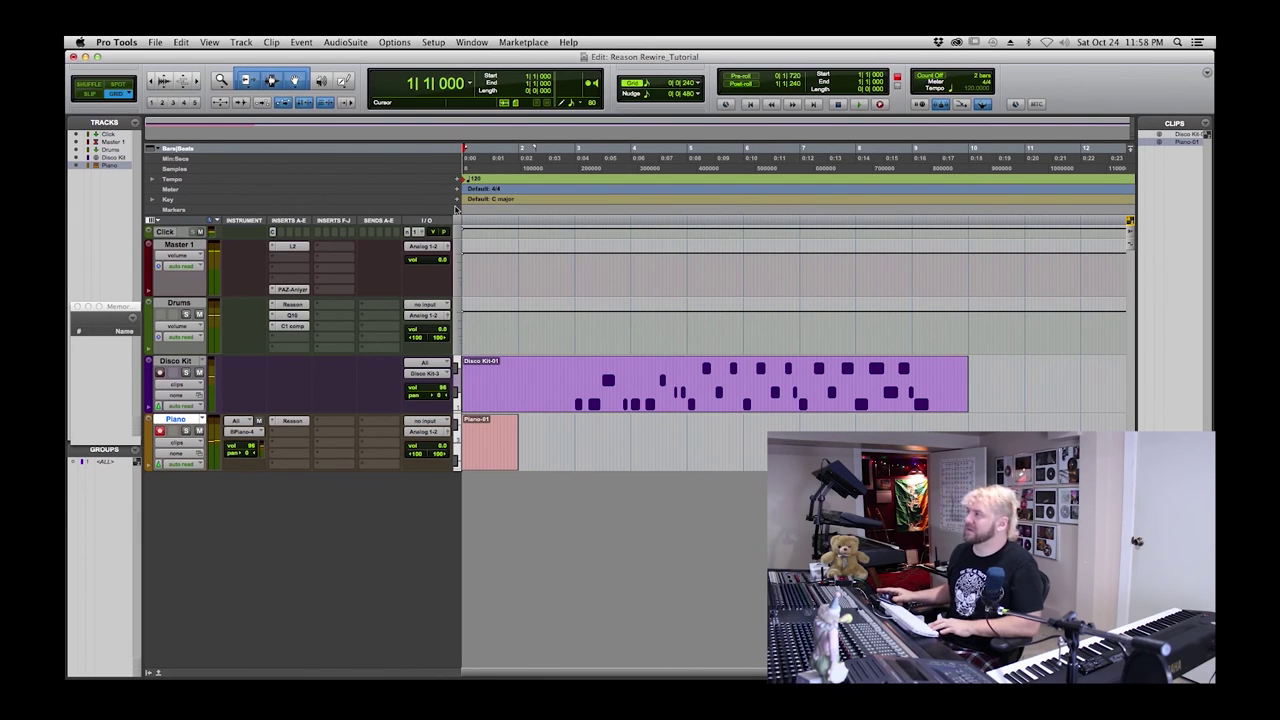
key(super+space)
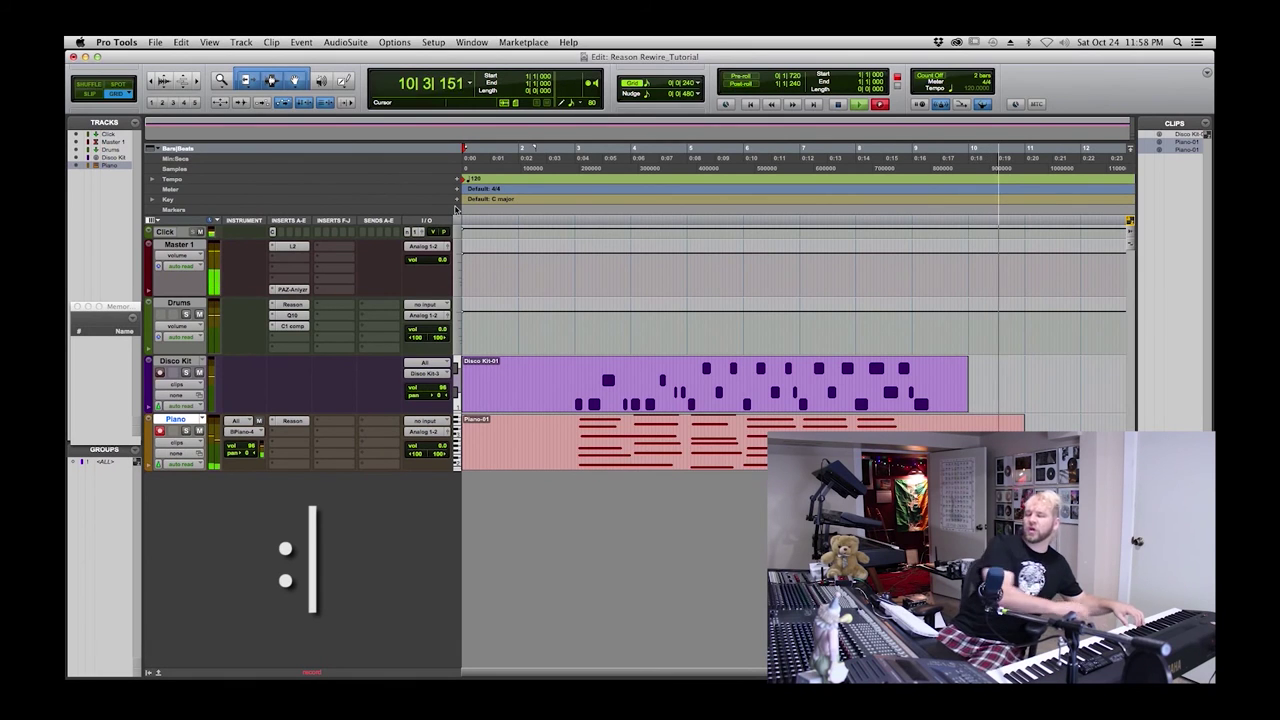
key(space)
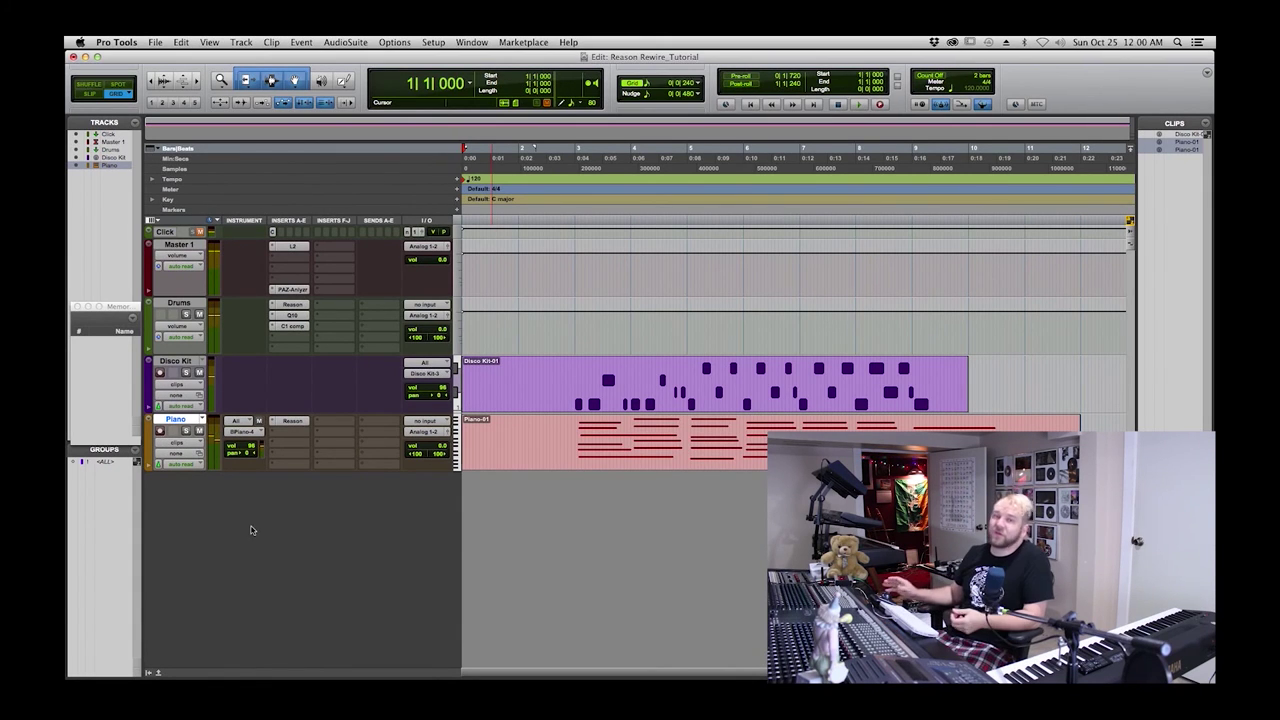
click(152, 42)
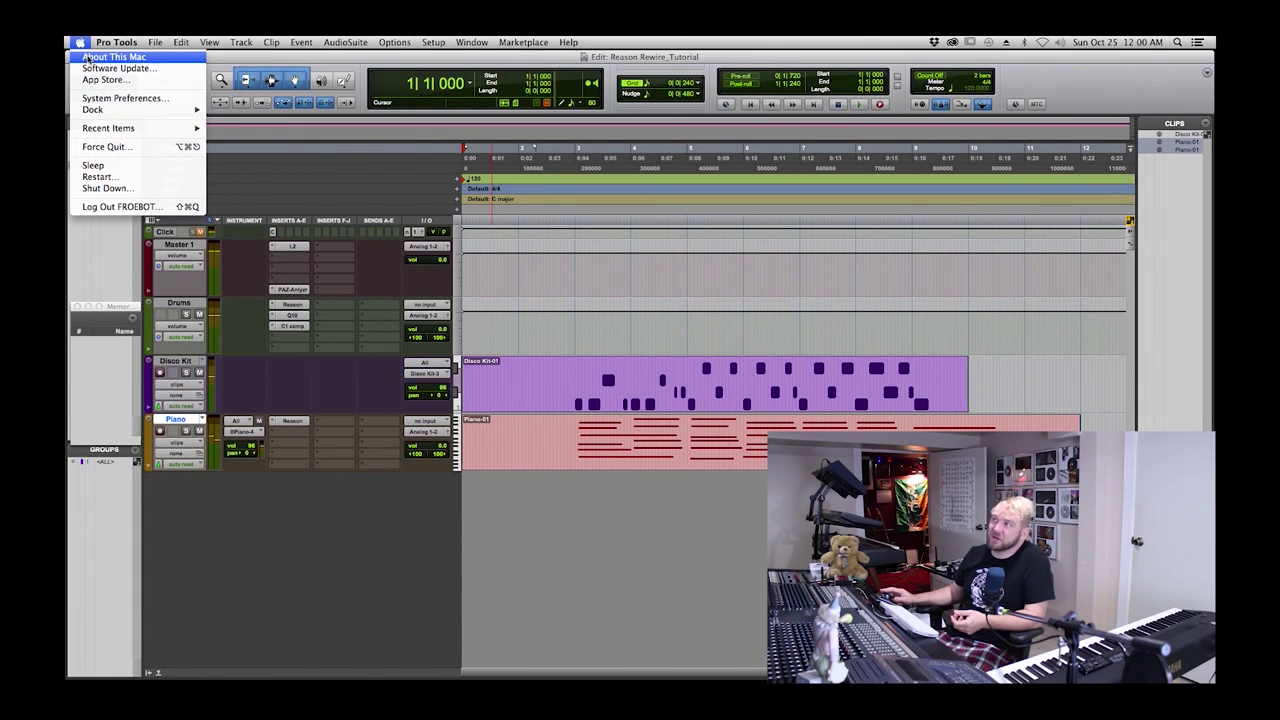
- Bring up the OS X, Pro Tools and Reason version information windows
click(87, 57)
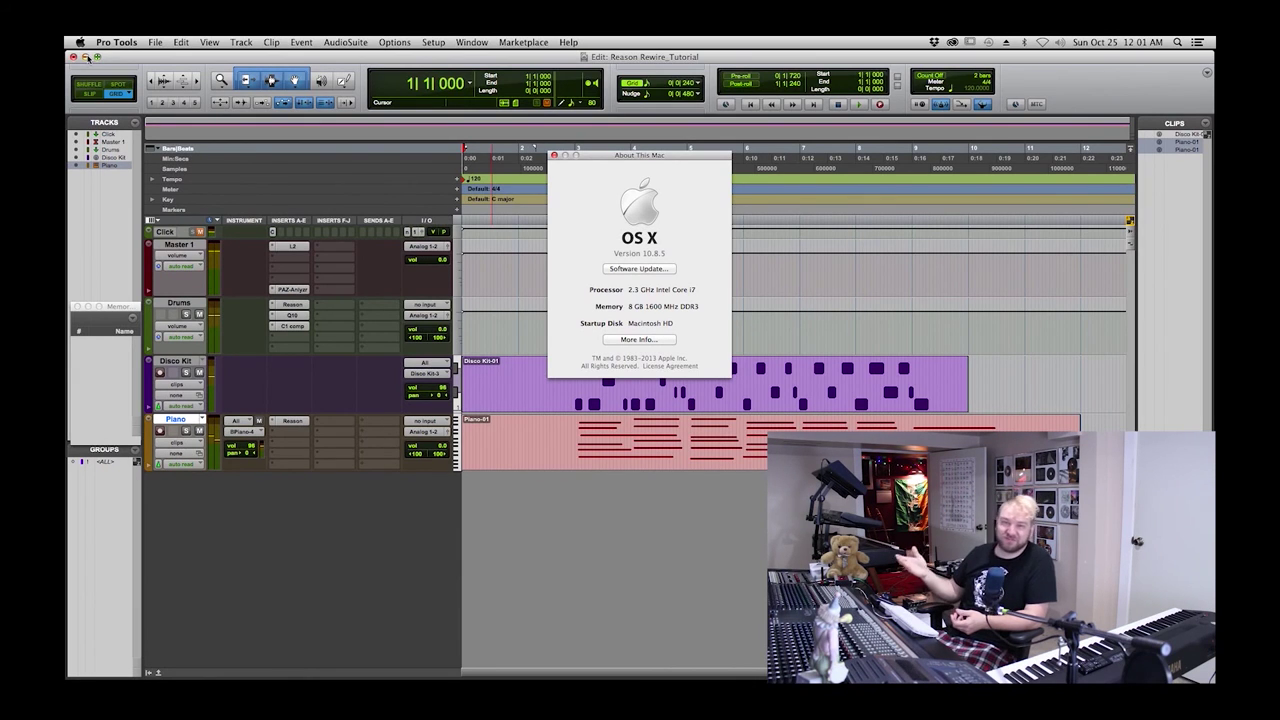
click(116, 42)
click(135, 57)
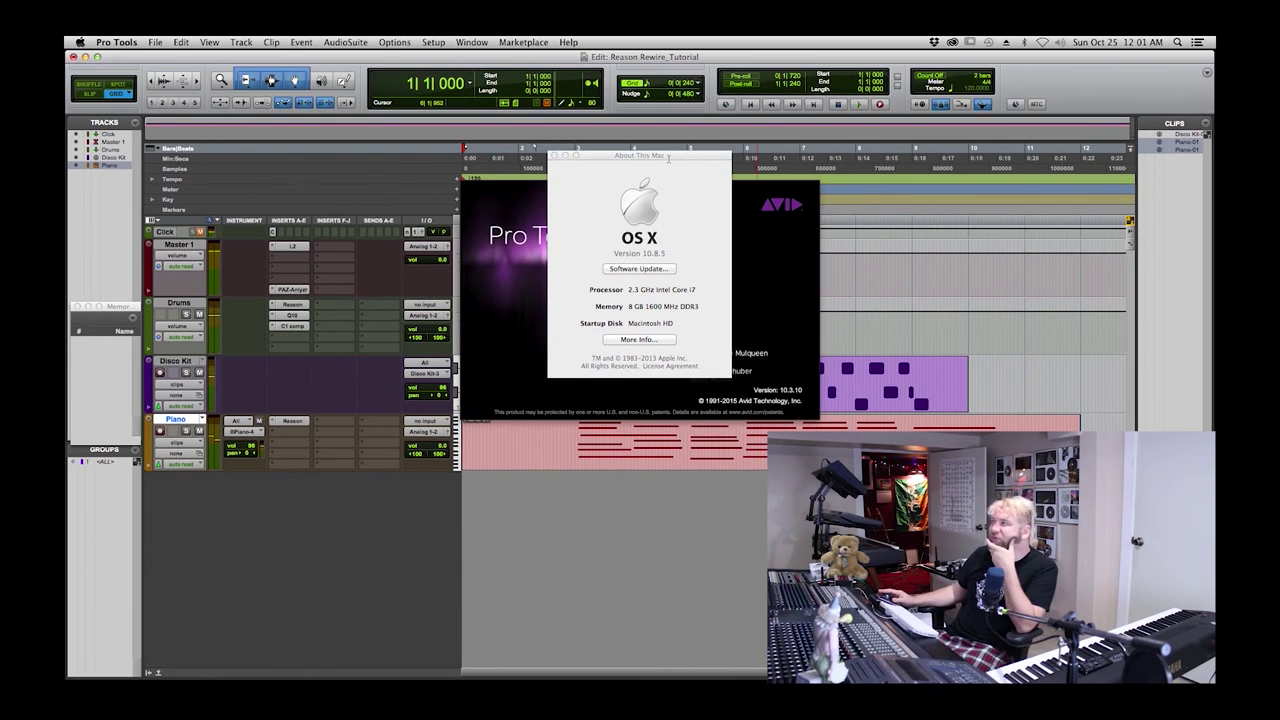
drag(670, 156, 967, 207)
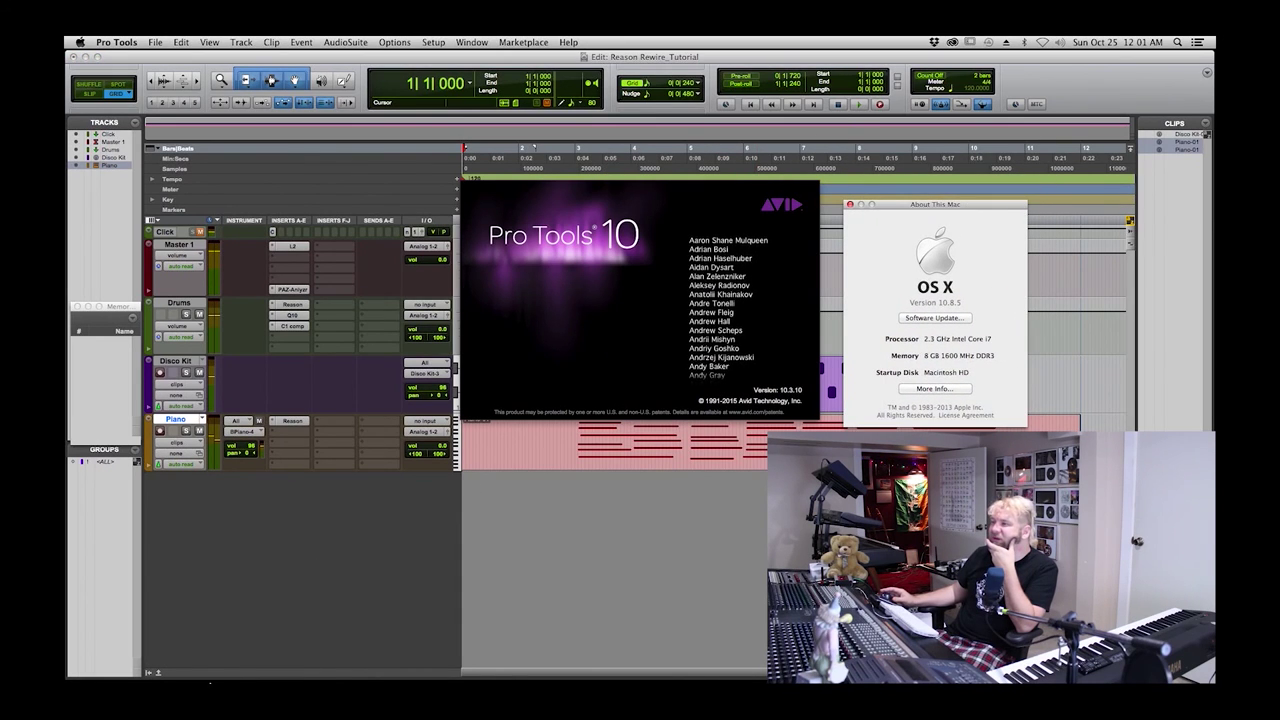
mouse_move(180, 650)
click(366, 650)
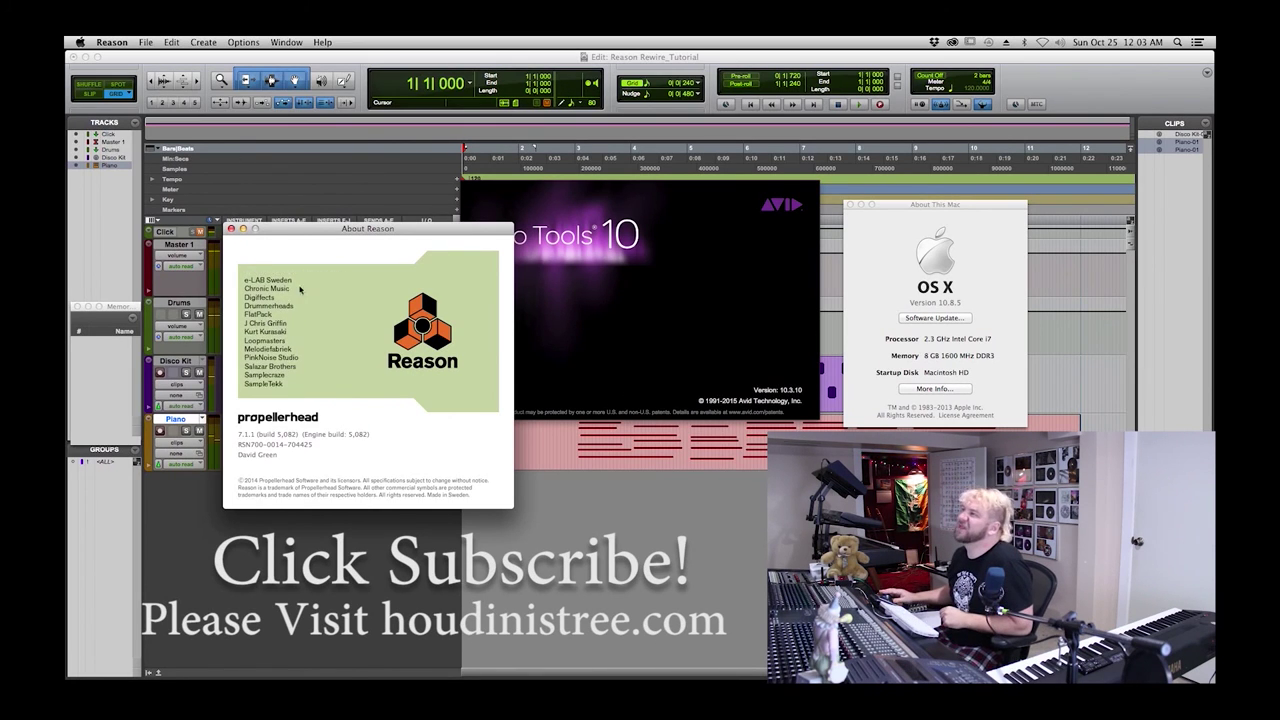
- Close the Reason, Pro Tools 10.3.10 and OS X 10.8.5 version windows and open the File menu
click(230, 229)
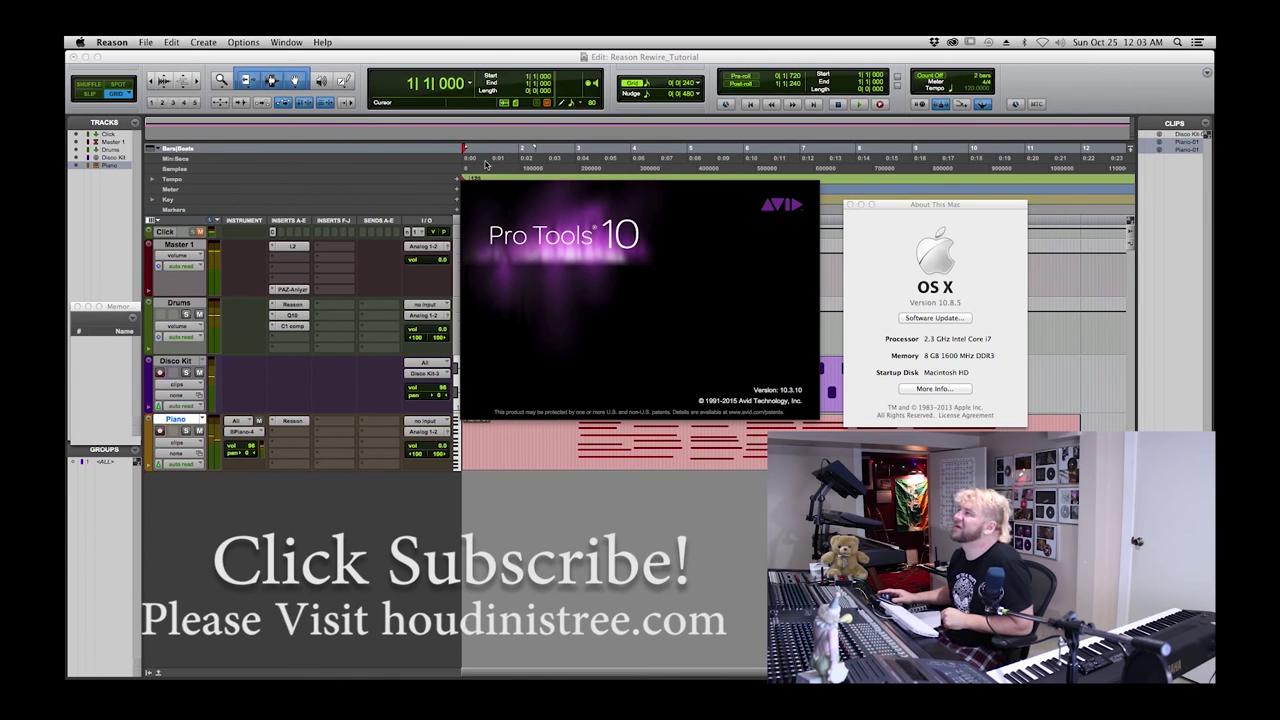
click(492, 211)
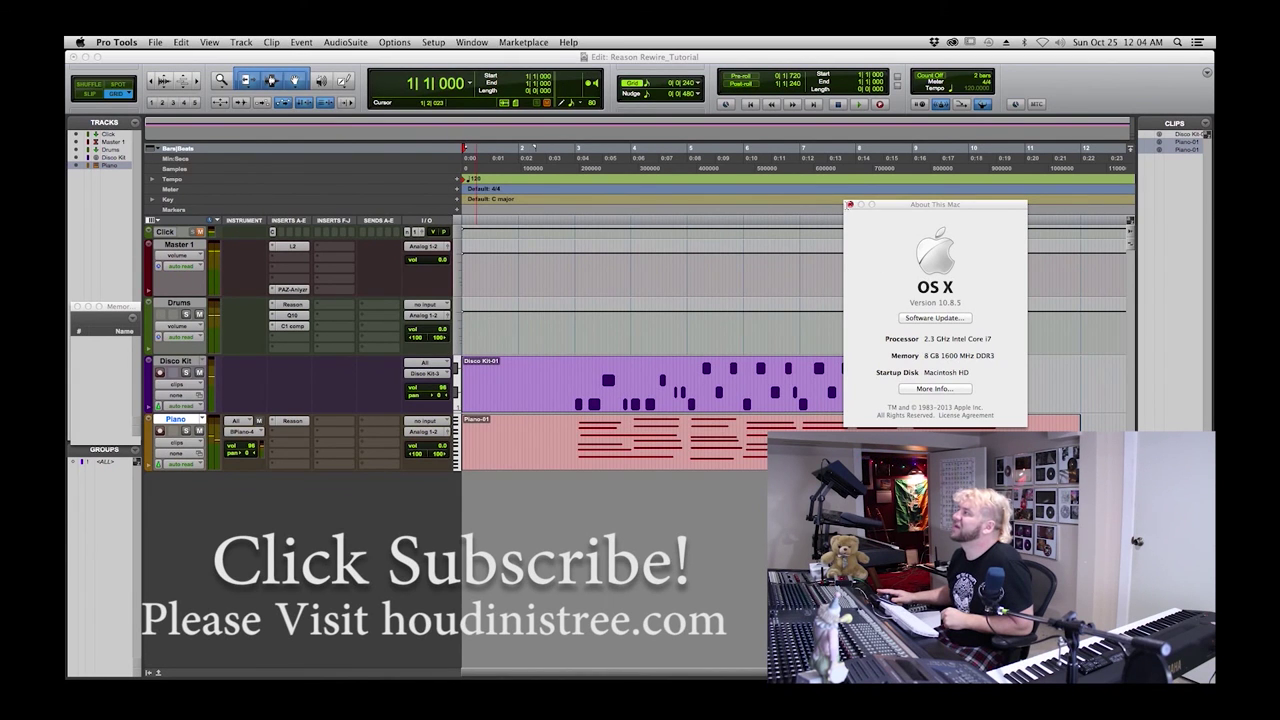
click(850, 204)
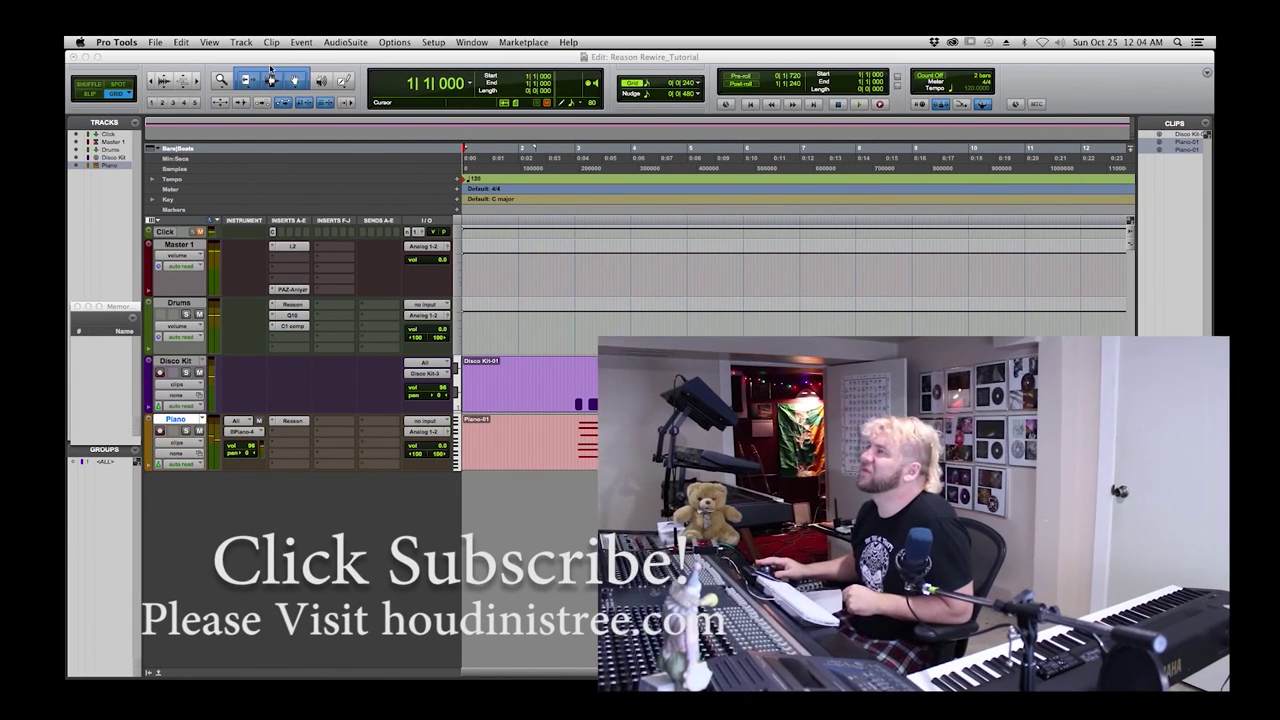
click(153, 42)
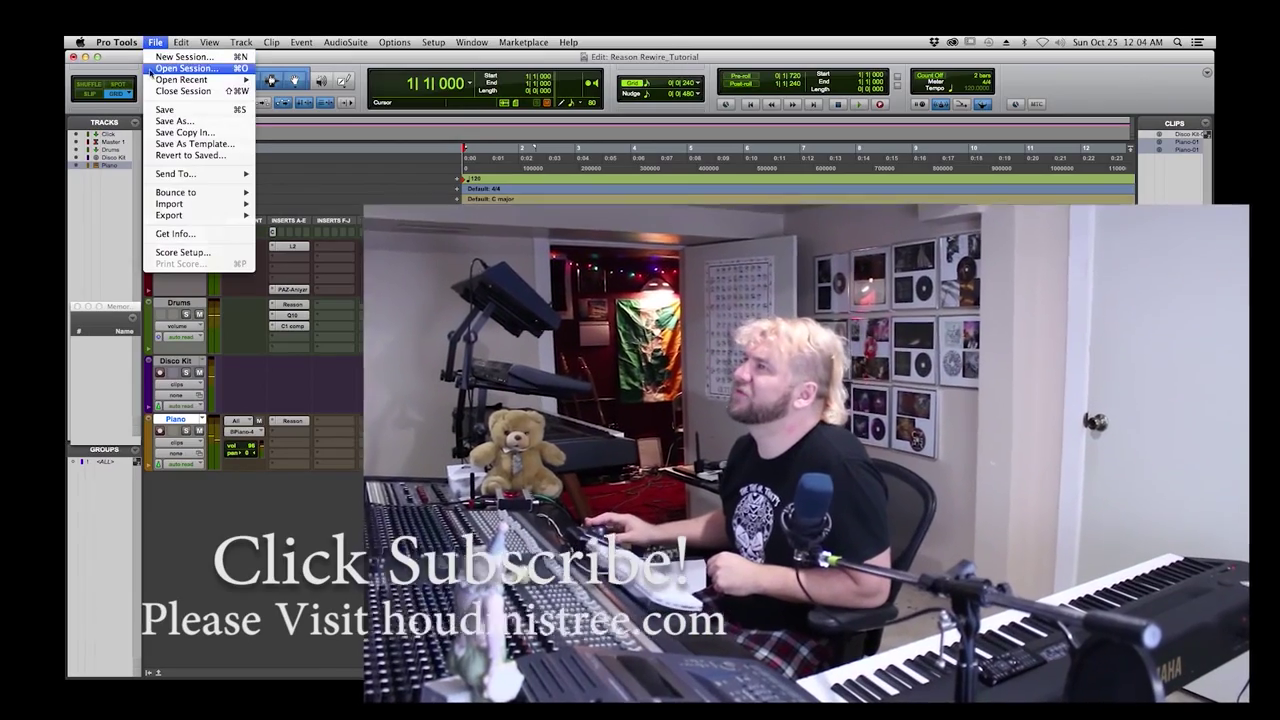